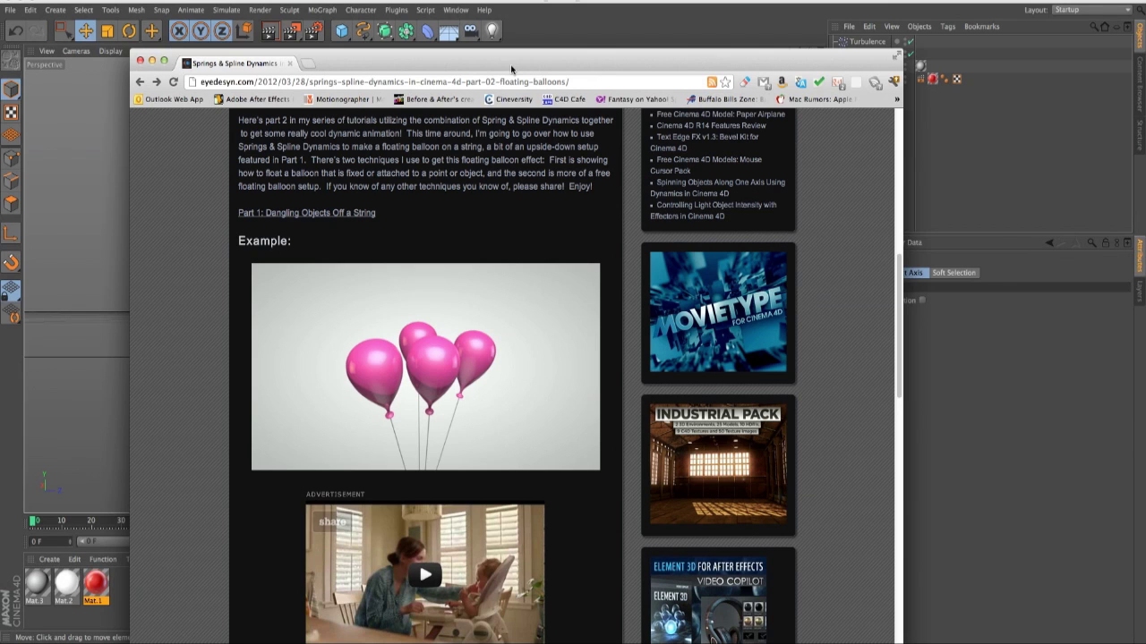
Examine the Floating Balloons tutorial page down to its example video, shrinking the browser window along the way
{"action": "scroll", "coordinate": [472, 144], "scroll_direction": "up", "scroll_amount": 1}
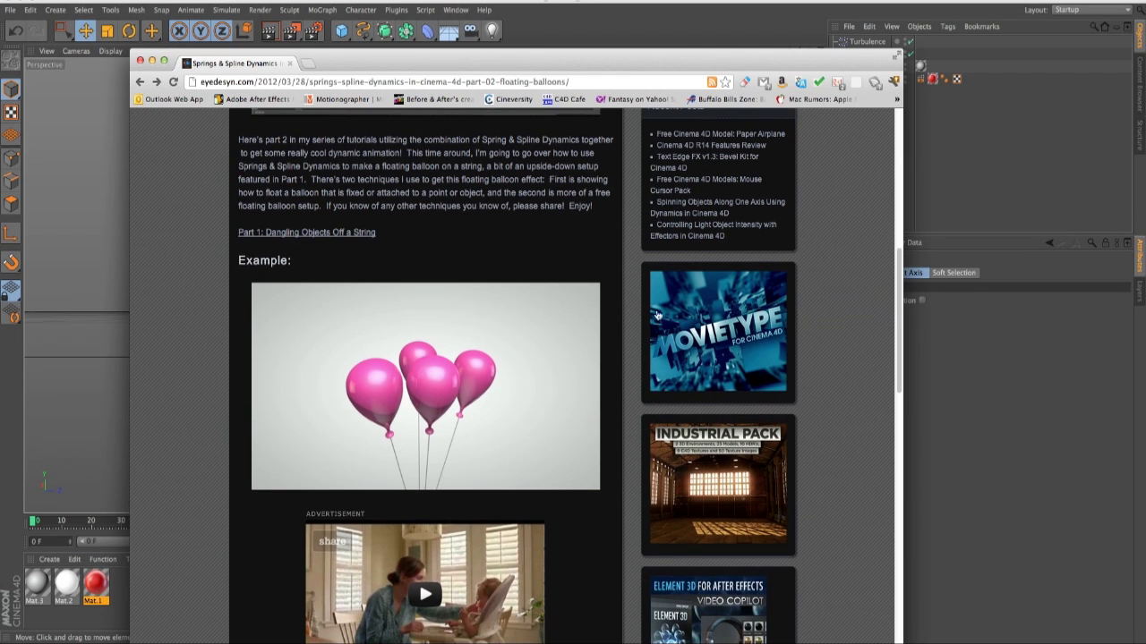
{"action": "left_click_drag", "start_coordinate": [902, 641], "coordinate": [914, 507]}
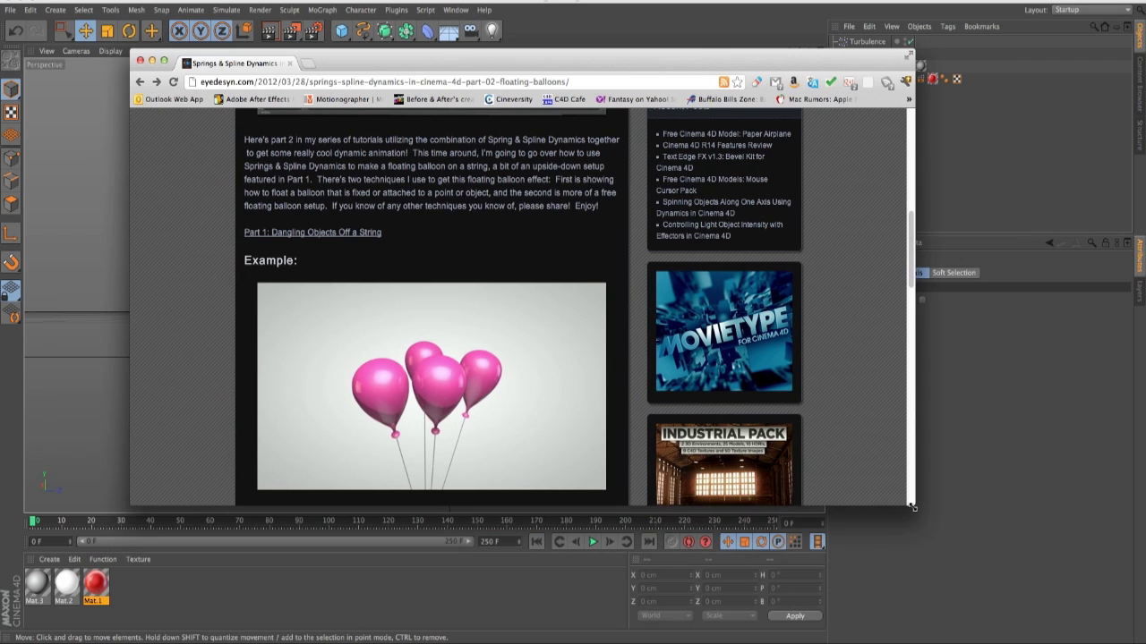
{"action": "scroll", "coordinate": [868, 451], "scroll_direction": "down", "scroll_amount": 1}
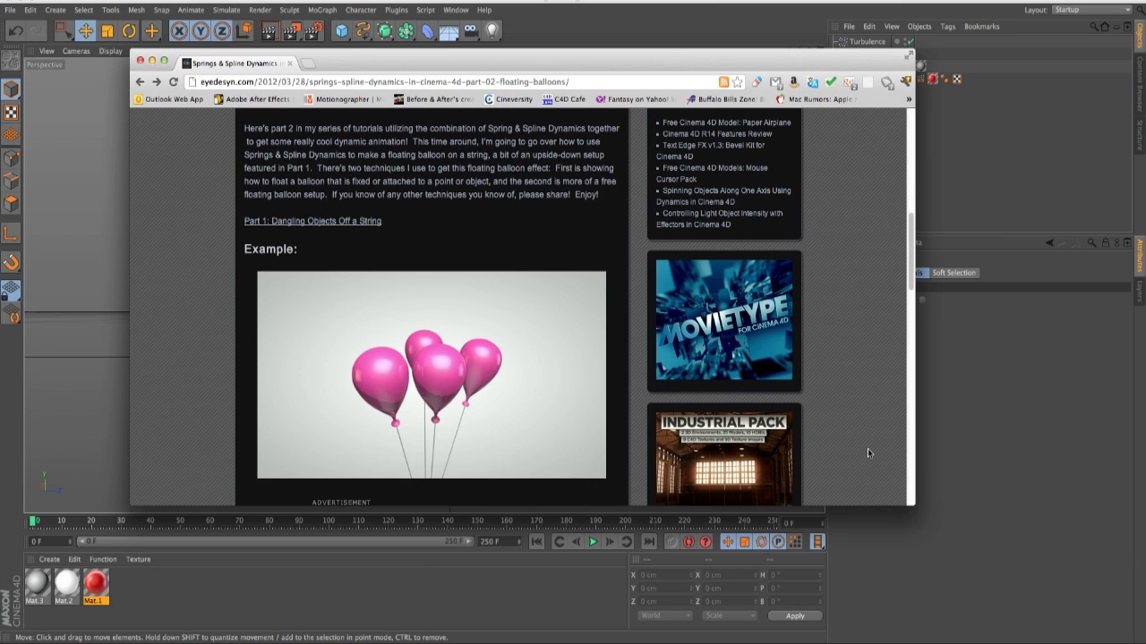
{"action": "scroll", "coordinate": [867, 452], "scroll_direction": "up", "scroll_amount": 1}
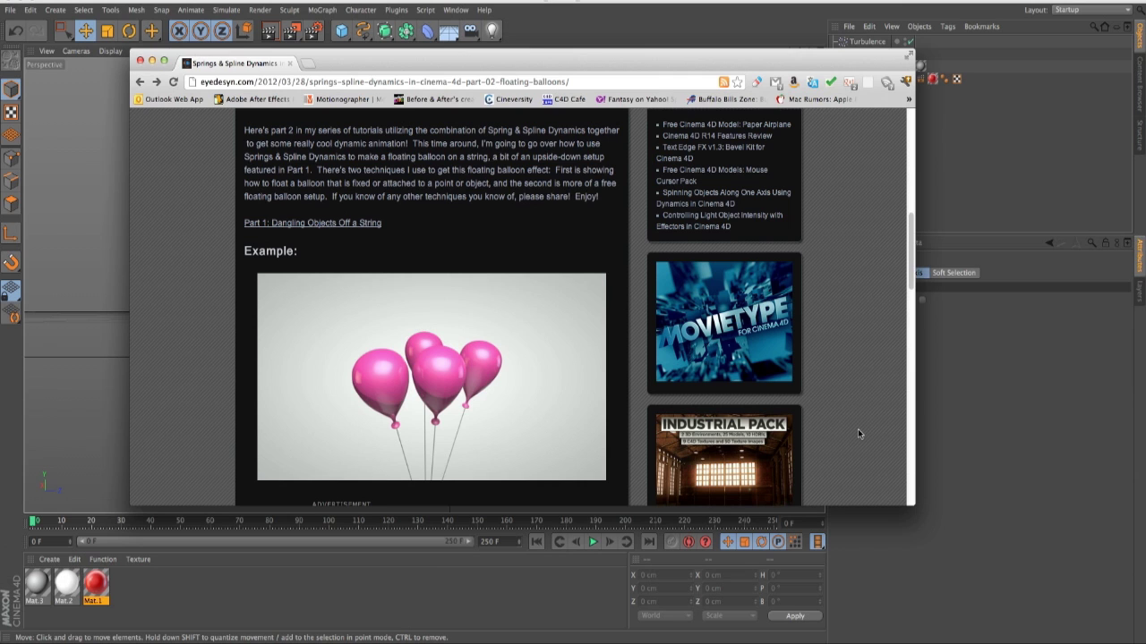
{"action": "scroll", "coordinate": [858, 433], "scroll_direction": "up", "scroll_amount": 5}
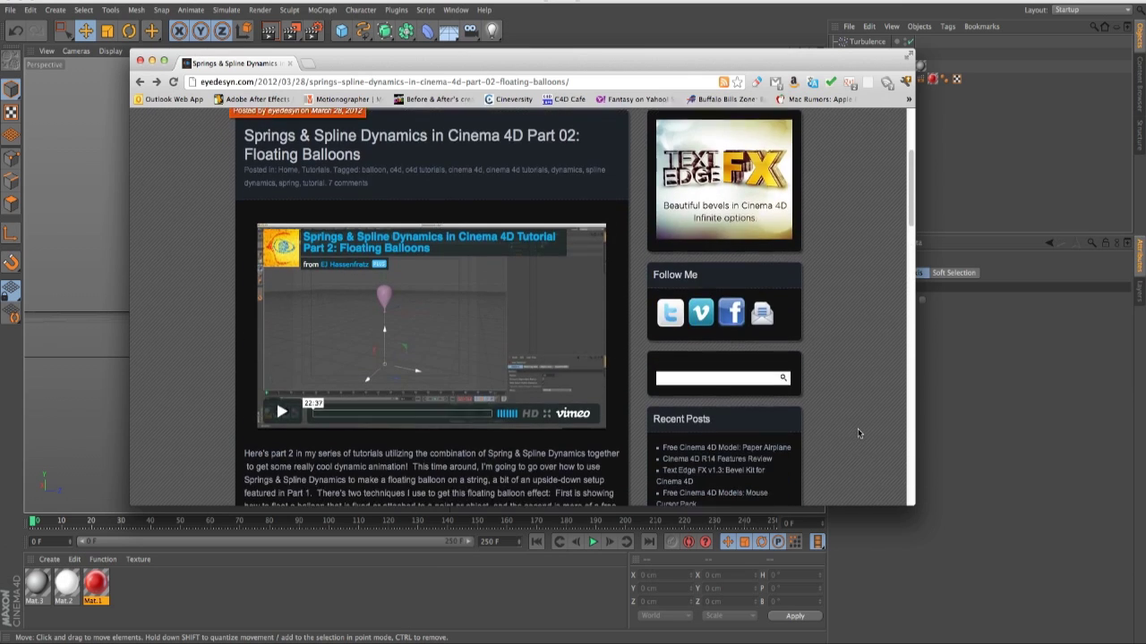
{"action": "scroll", "coordinate": [858, 434], "scroll_direction": "down", "scroll_amount": 2}
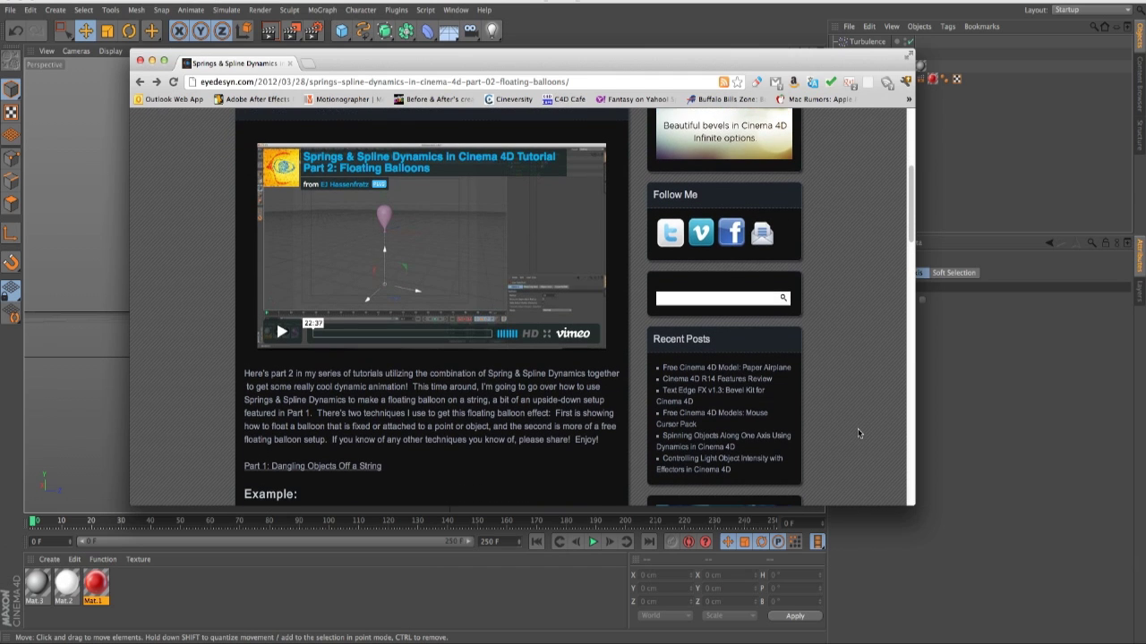
{"action": "scroll", "coordinate": [857, 432], "scroll_direction": "down", "scroll_amount": 6}
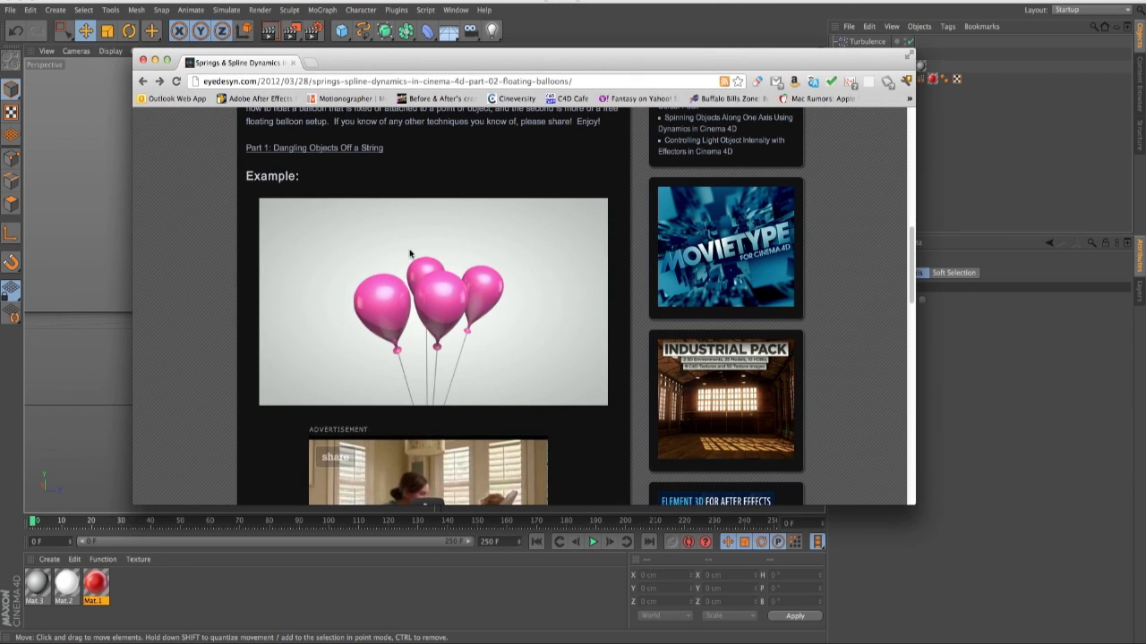
Watch the example balloon video, jump to about 00:02 in it, and minimize the browser to return to Cinema 4D
{"action": "left_click", "coordinate": [280, 392]}
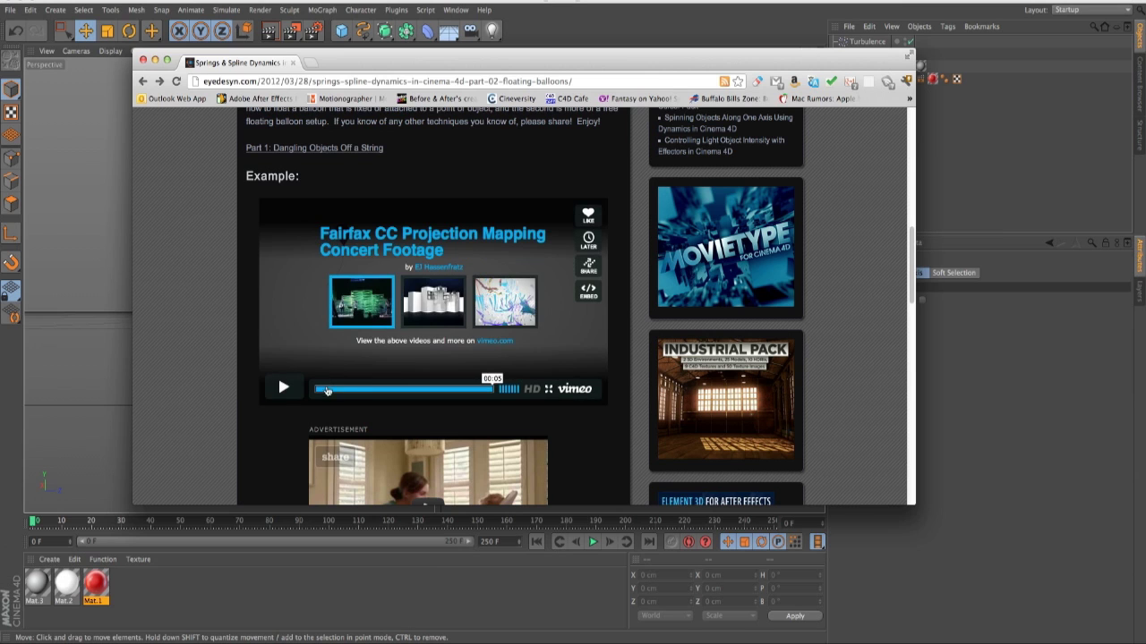
{"action": "left_click", "coordinate": [284, 389]}
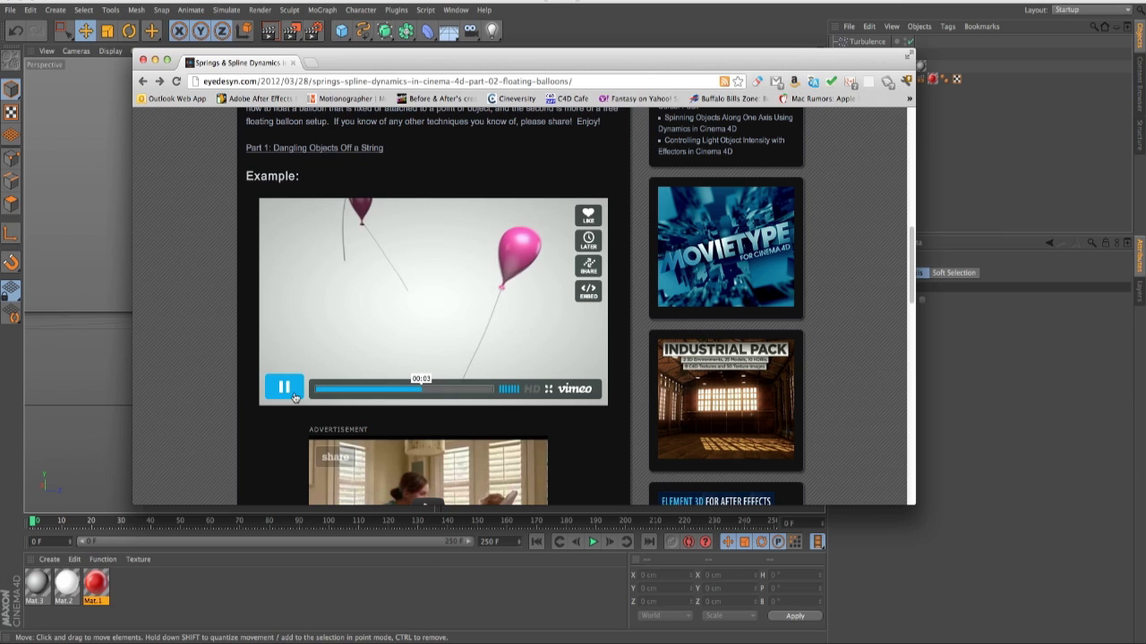
{"action": "left_click", "coordinate": [286, 390]}
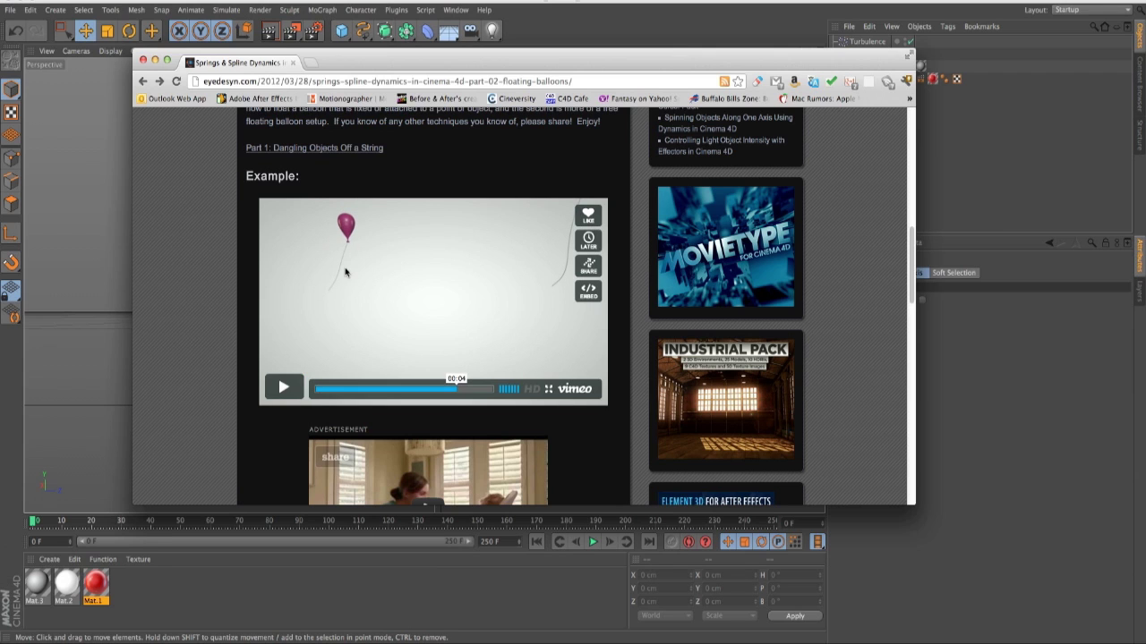
{"action": "left_click", "coordinate": [285, 390]}
{"action": "left_click", "coordinate": [284, 390]}
{"action": "left_click", "coordinate": [396, 391]}
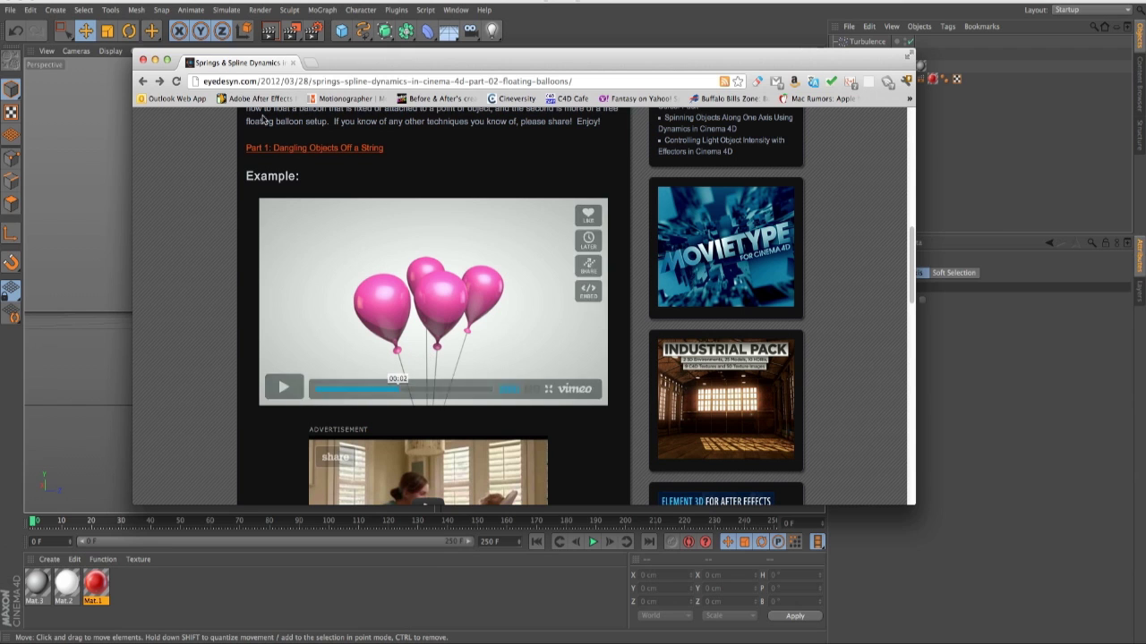
{"action": "left_click", "coordinate": [155, 60]}
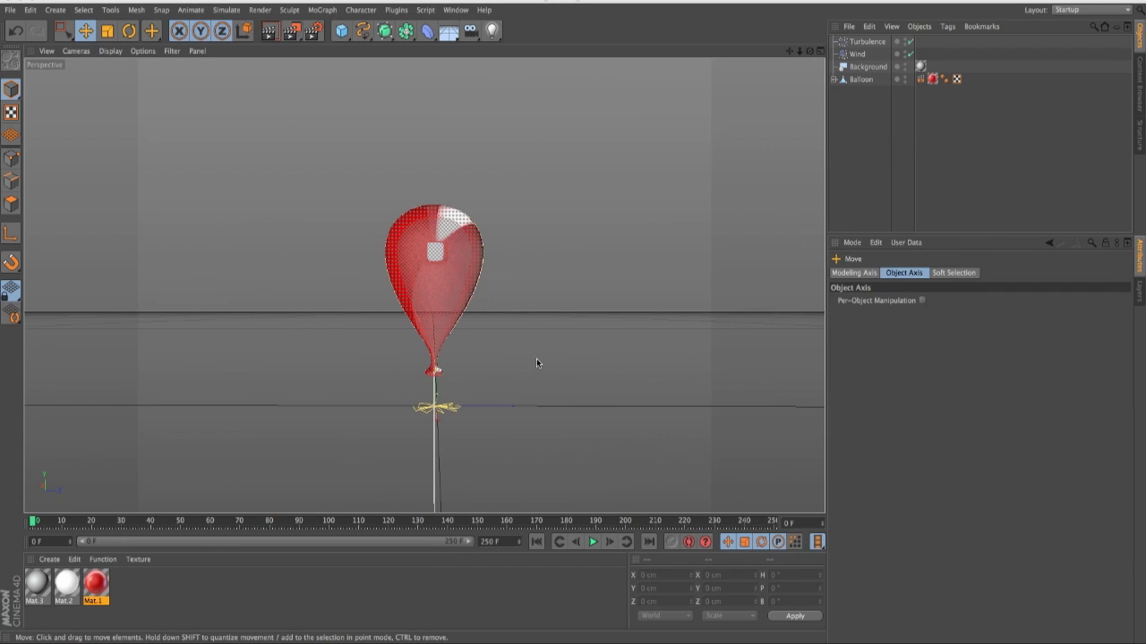
Set the mode of both the Turbulence and Wind objects to Acceleration
{"action": "left_click", "coordinate": [468, 291]}
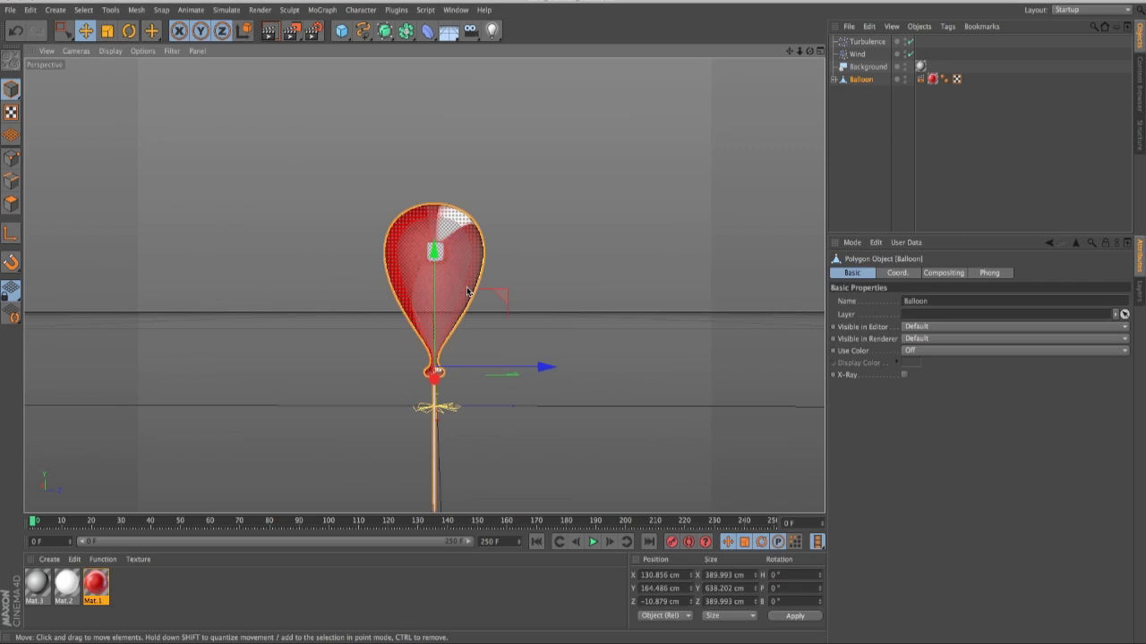
{"action": "left_click", "coordinate": [433, 408]}
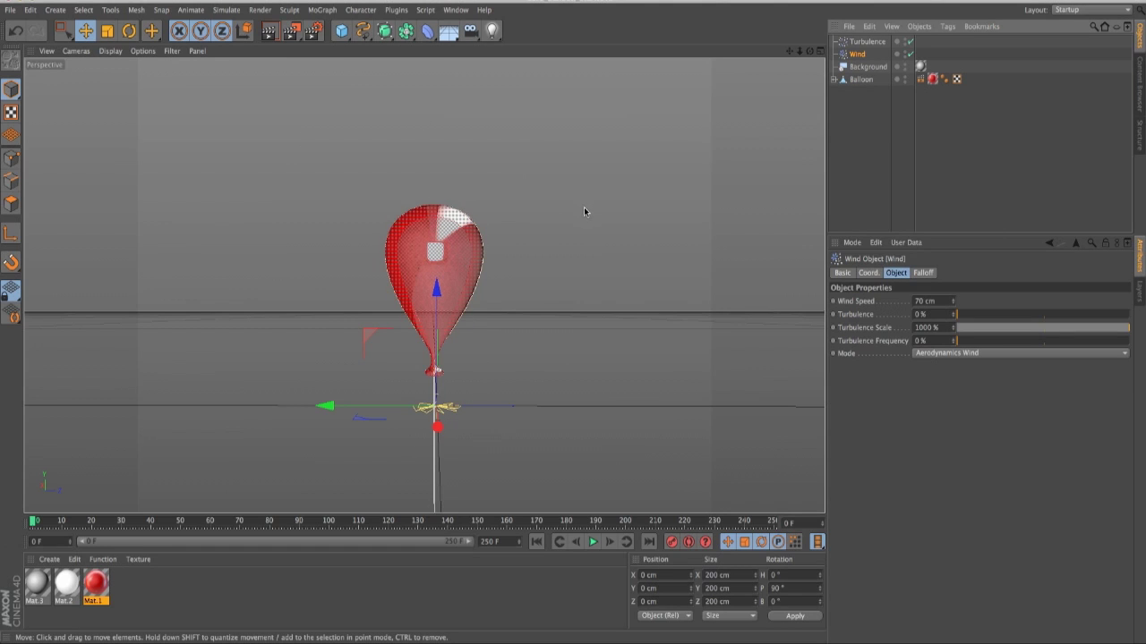
{"action": "left_click", "coordinate": [866, 41]}
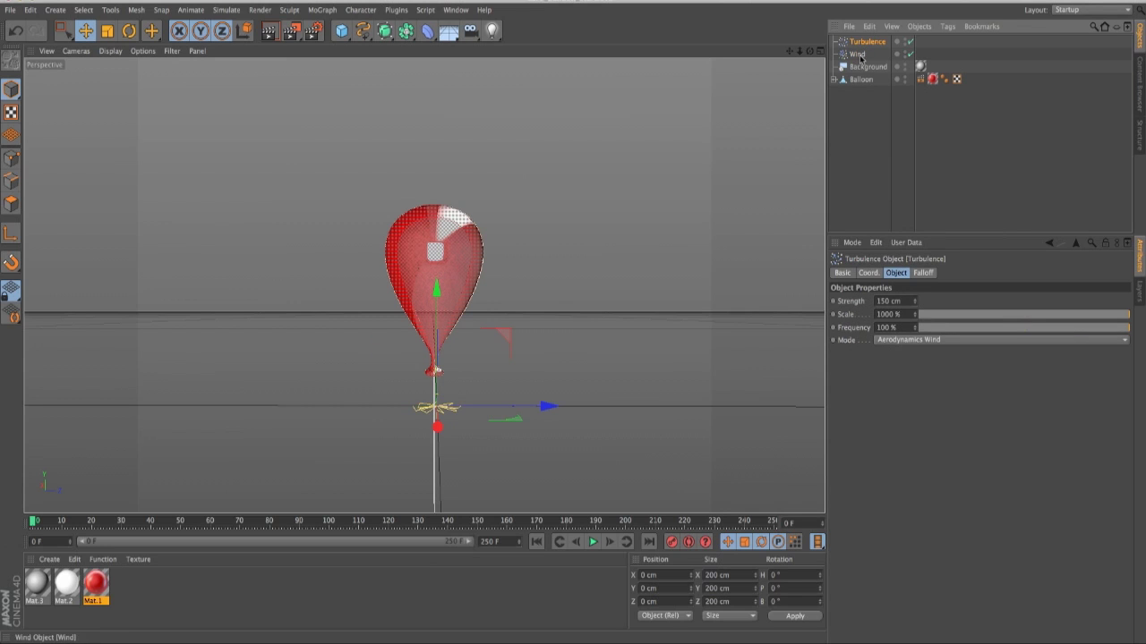
{"action": "left_click", "coordinate": [898, 339]}
{"action": "left_click", "coordinate": [896, 353]}
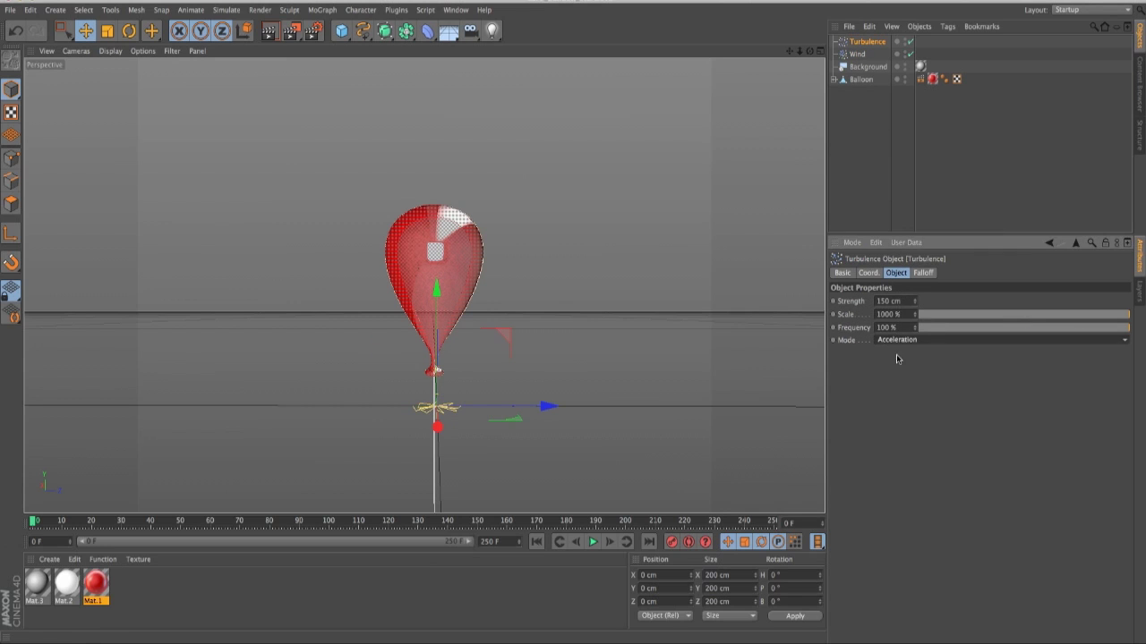
{"action": "left_click", "coordinate": [850, 54]}
{"action": "left_click", "coordinate": [931, 353]}
{"action": "left_click", "coordinate": [936, 371]}
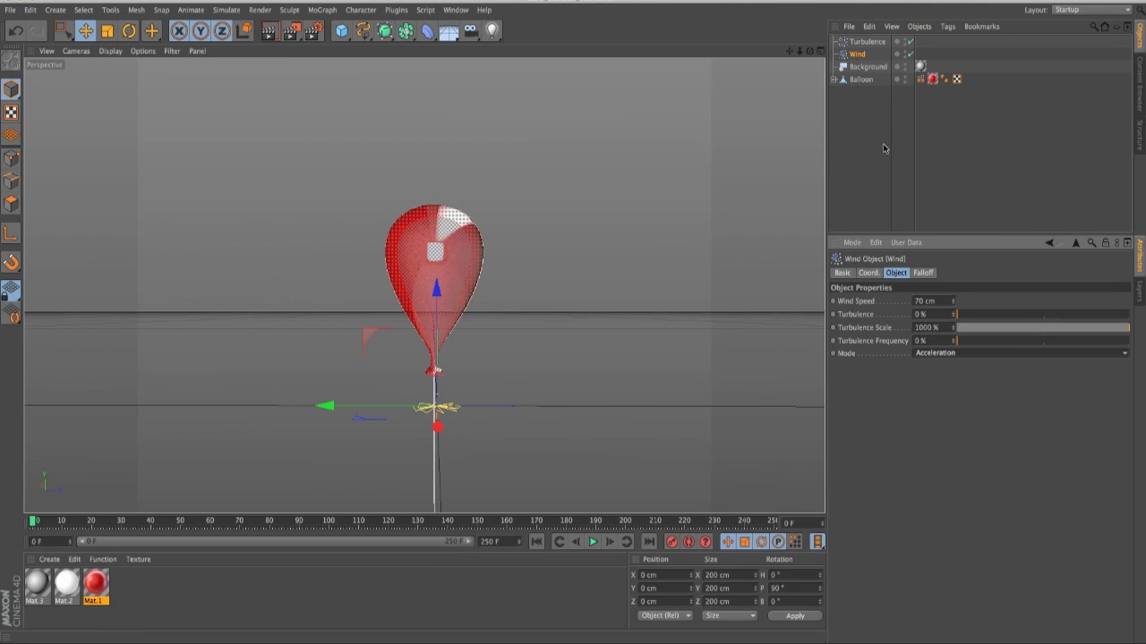
Add a simulation dynamics body tag to the Balloon object and open the tag's force settings
{"action": "left_click", "coordinate": [865, 80]}
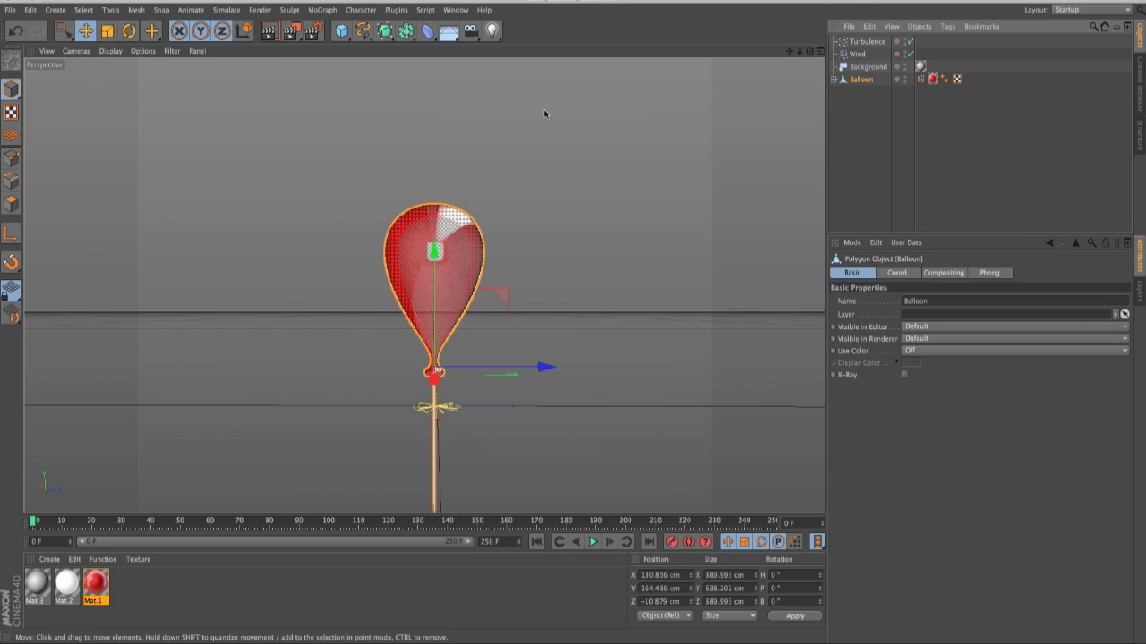
{"action": "right_click_drag", "start_coordinate": [540, 176], "coordinate": [483, 220], "text": "alt"}
{"action": "middle_click_drag", "start_coordinate": [484, 221], "coordinate": [424, 302], "text": "alt"}
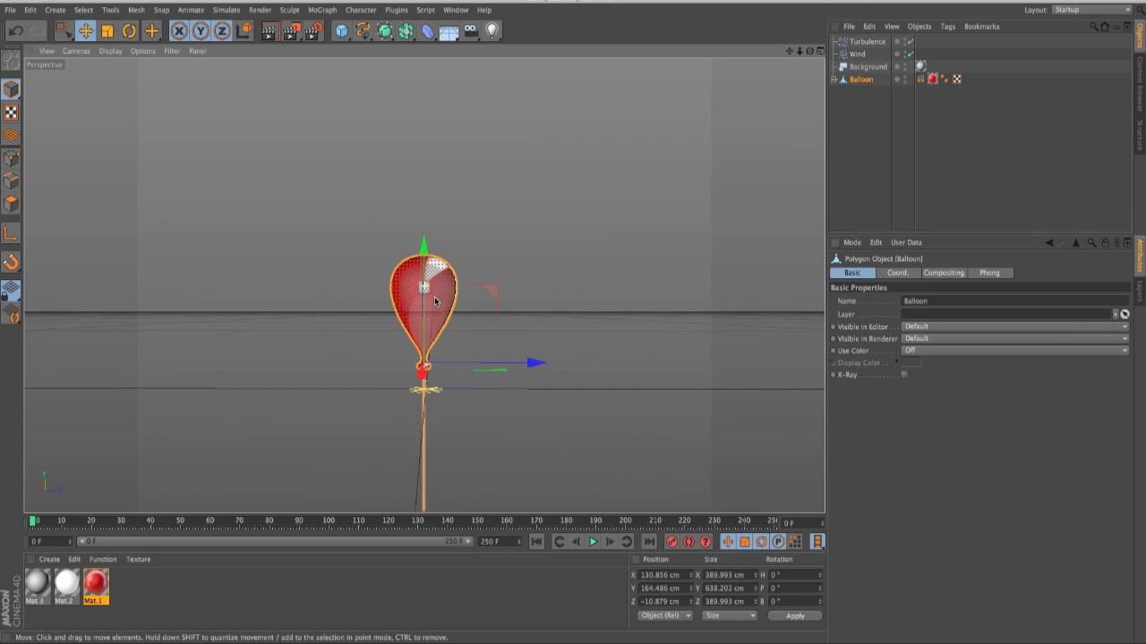
{"action": "right_click", "coordinate": [856, 83]}
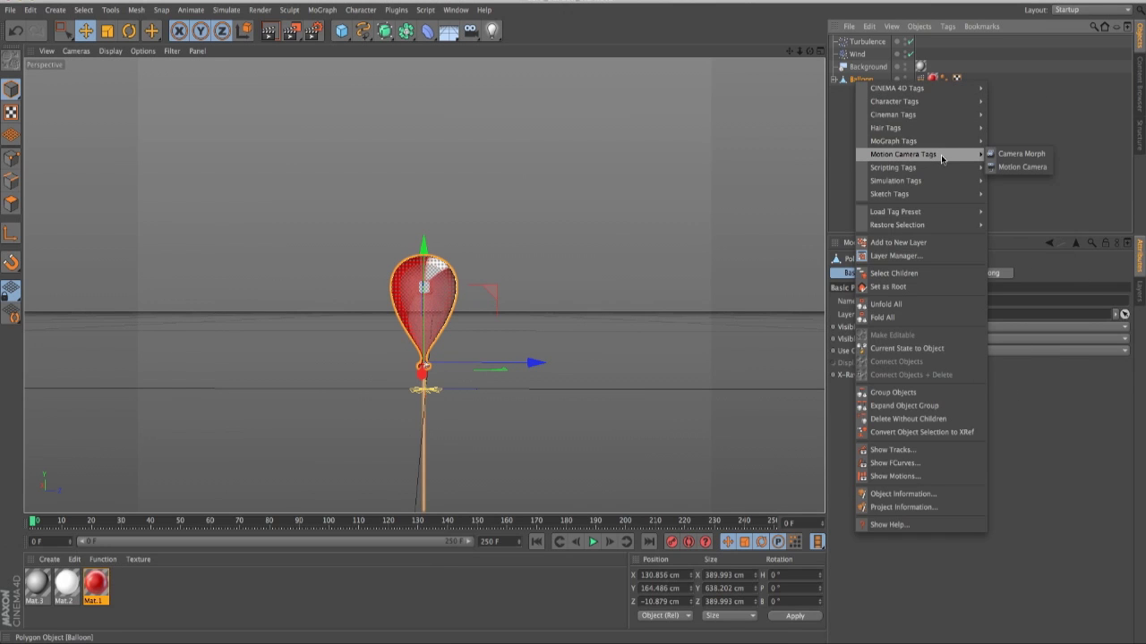
{"action": "mouse_move", "coordinate": [931, 142]}
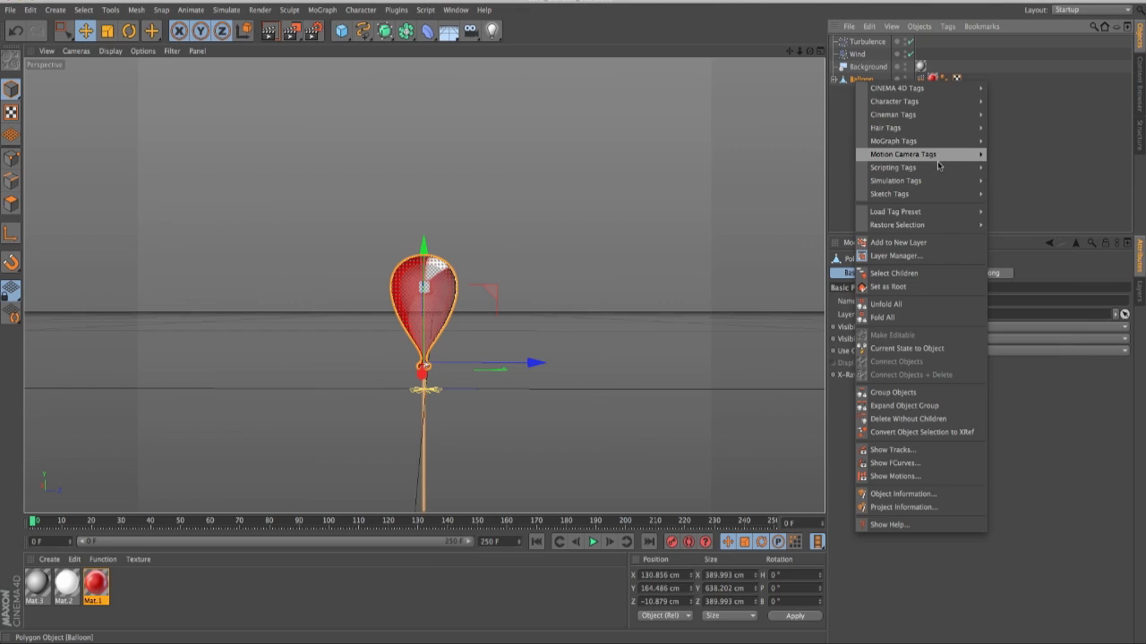
{"action": "mouse_move", "coordinate": [936, 181]}
{"action": "left_click", "coordinate": [995, 184]}
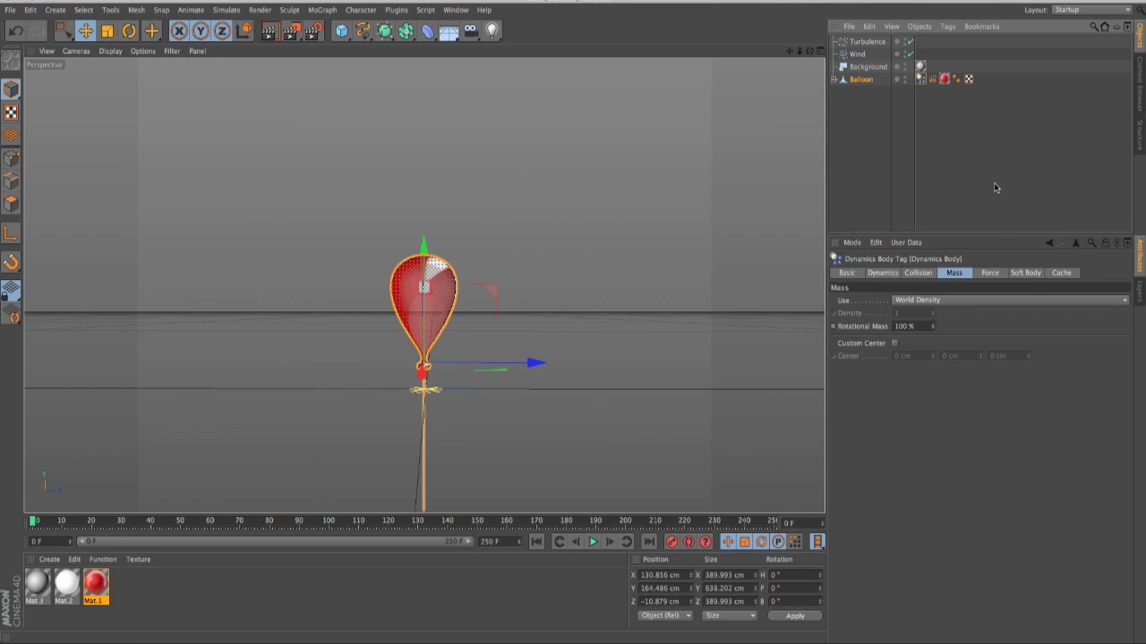
{"action": "left_click", "coordinate": [989, 273]}
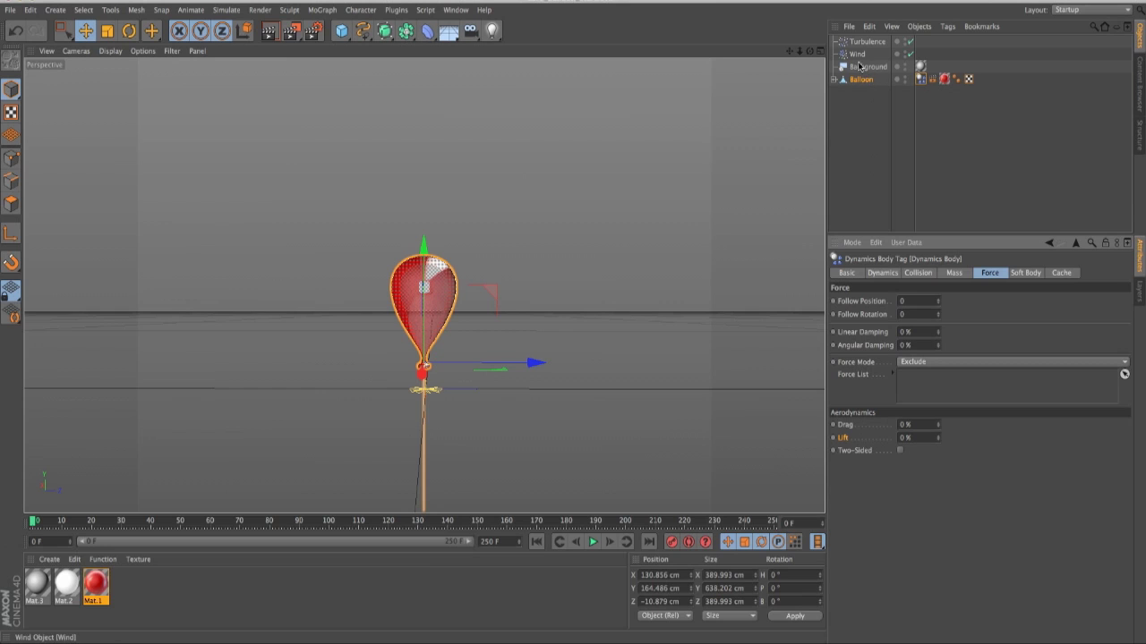
{"action": "left_click", "coordinate": [719, 323]}
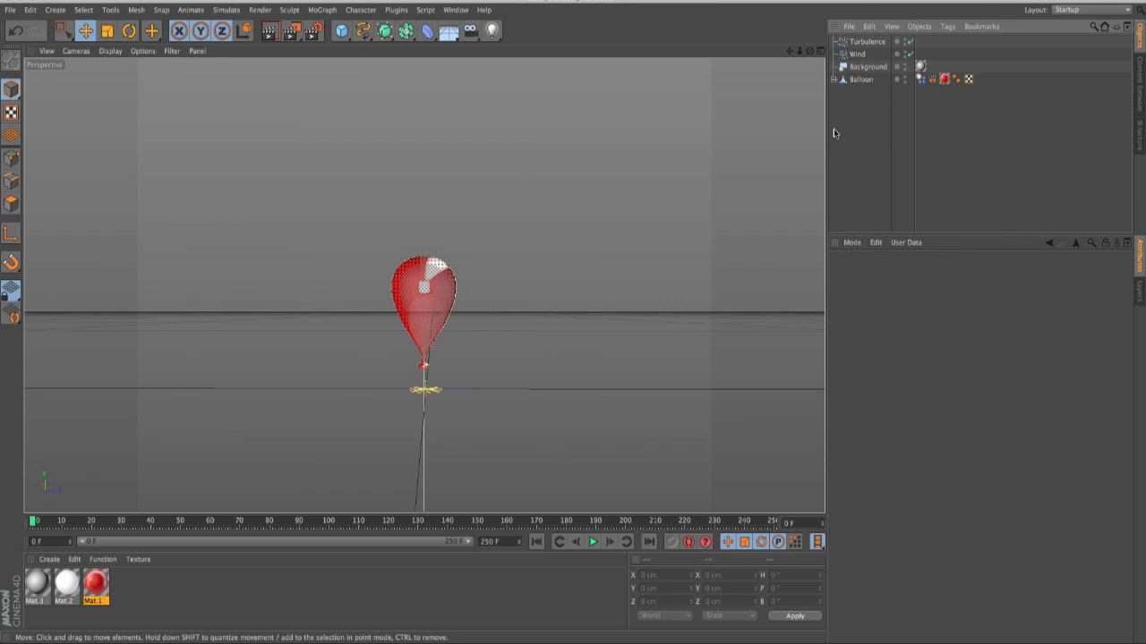
Set the Wind object's speed to 150 cm and the Turbulence object's strength to 300 cm
{"action": "left_click", "coordinate": [856, 54]}
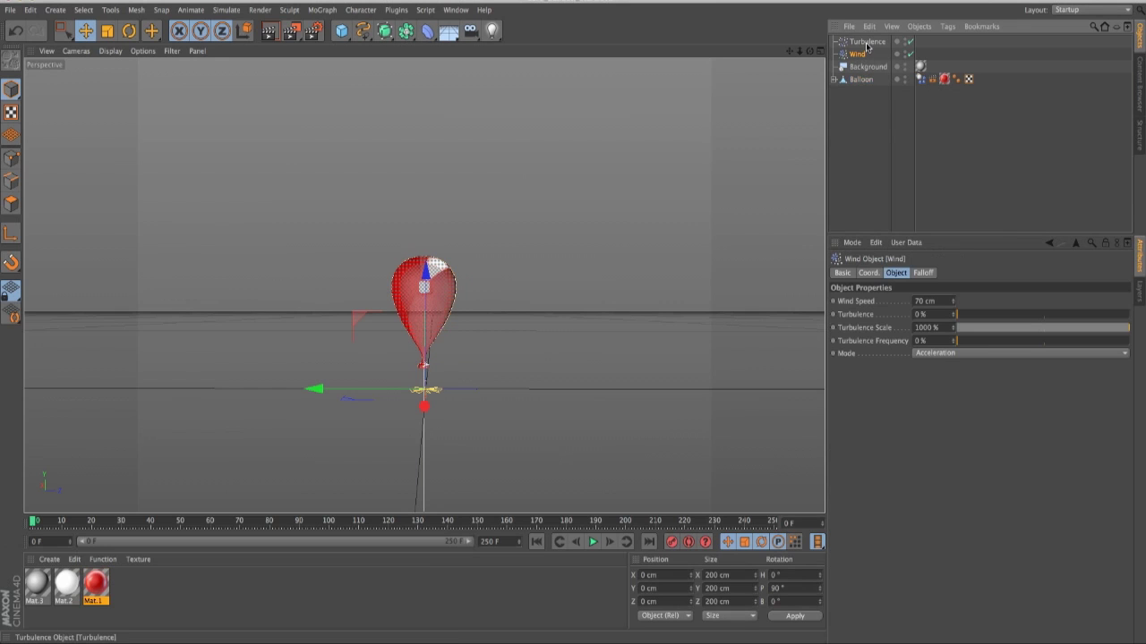
{"action": "double_click", "coordinate": [936, 301]}
{"action": "key", "text": "BackSpace"}
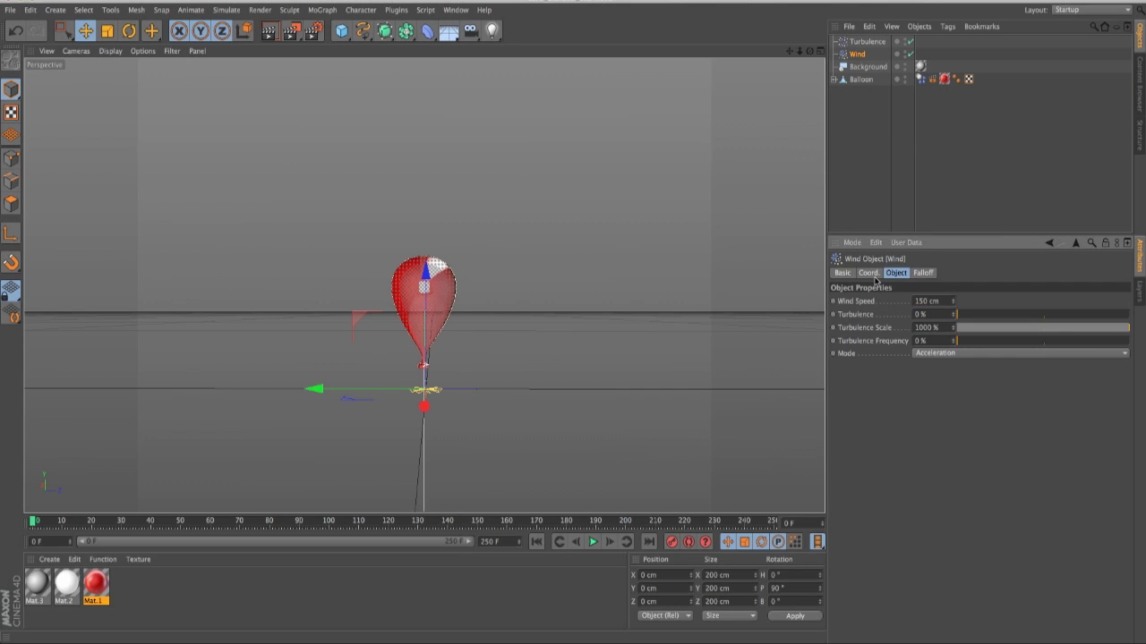
{"action": "left_click", "coordinate": [866, 41]}
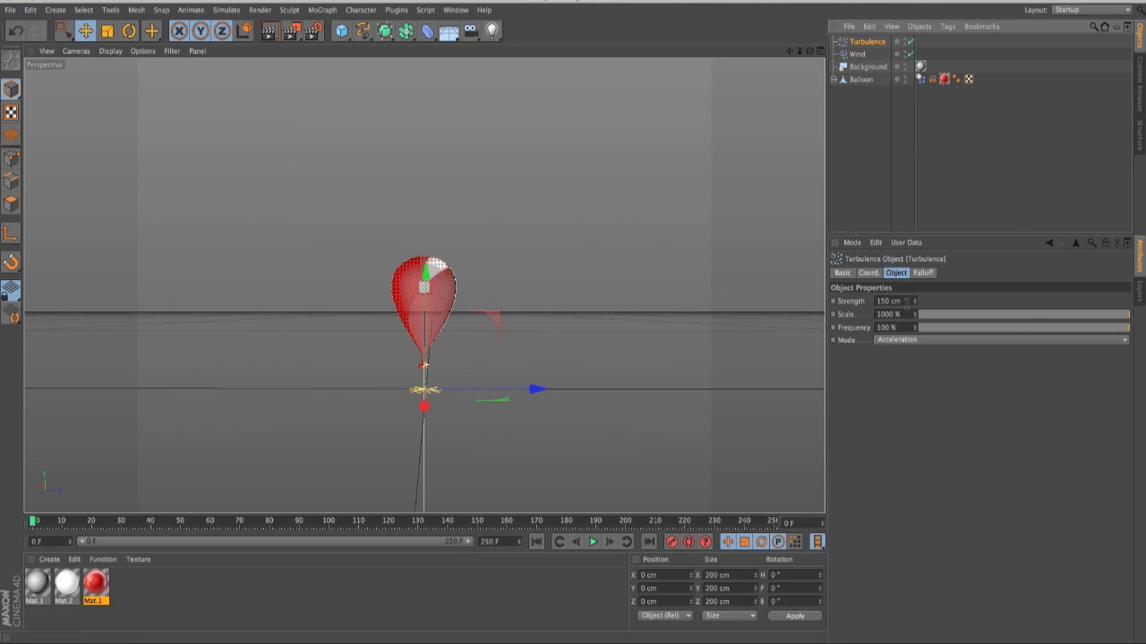
{"action": "double_click", "coordinate": [888, 300]}
{"action": "type", "text": "300"}
{"action": "key", "text": "Return"}
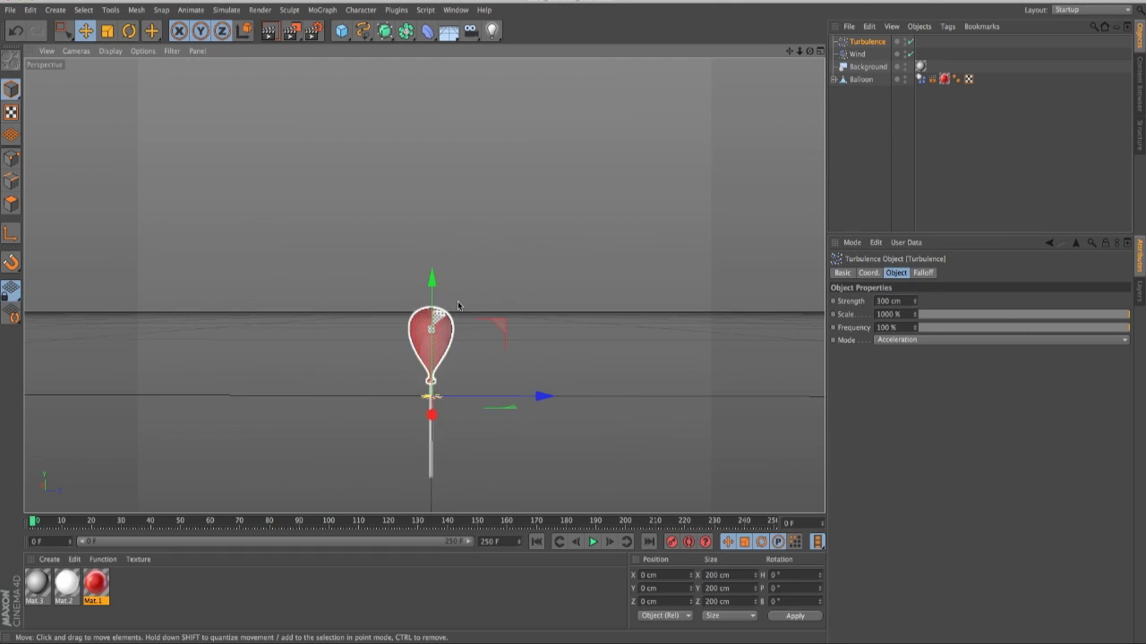
Play the balloon simulation, set the wind speed to 50 cm, and restart playback from the first frame
{"action": "left_click", "coordinate": [592, 542]}
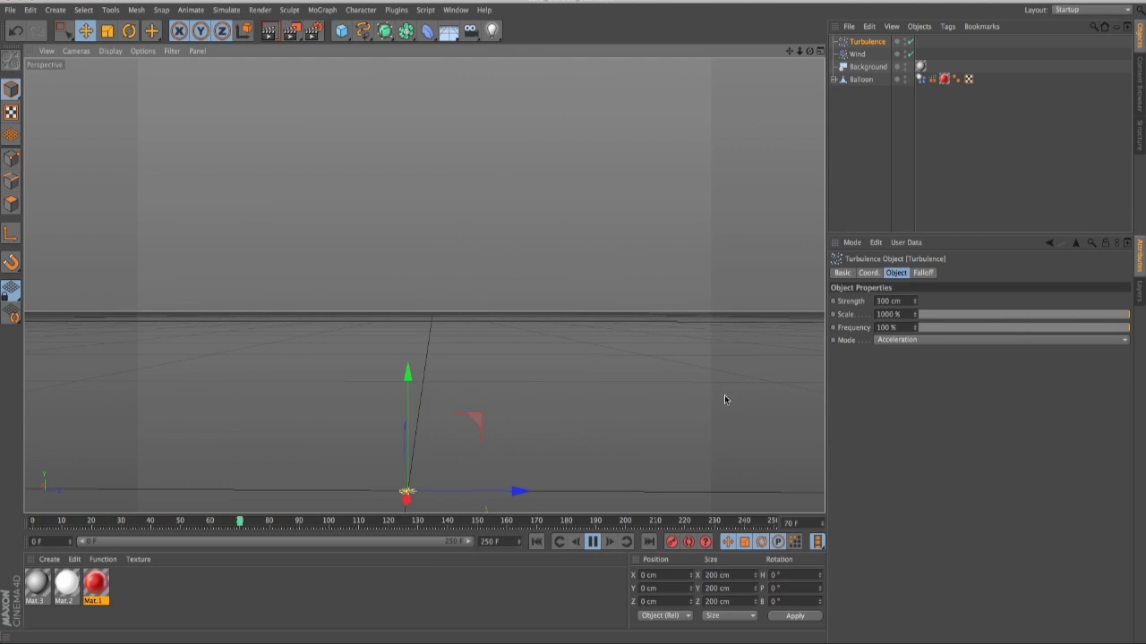
{"action": "left_click", "coordinate": [856, 53]}
{"action": "type", "text": "50"}
{"action": "key", "text": "Return"}
{"action": "left_click", "coordinate": [535, 542]}
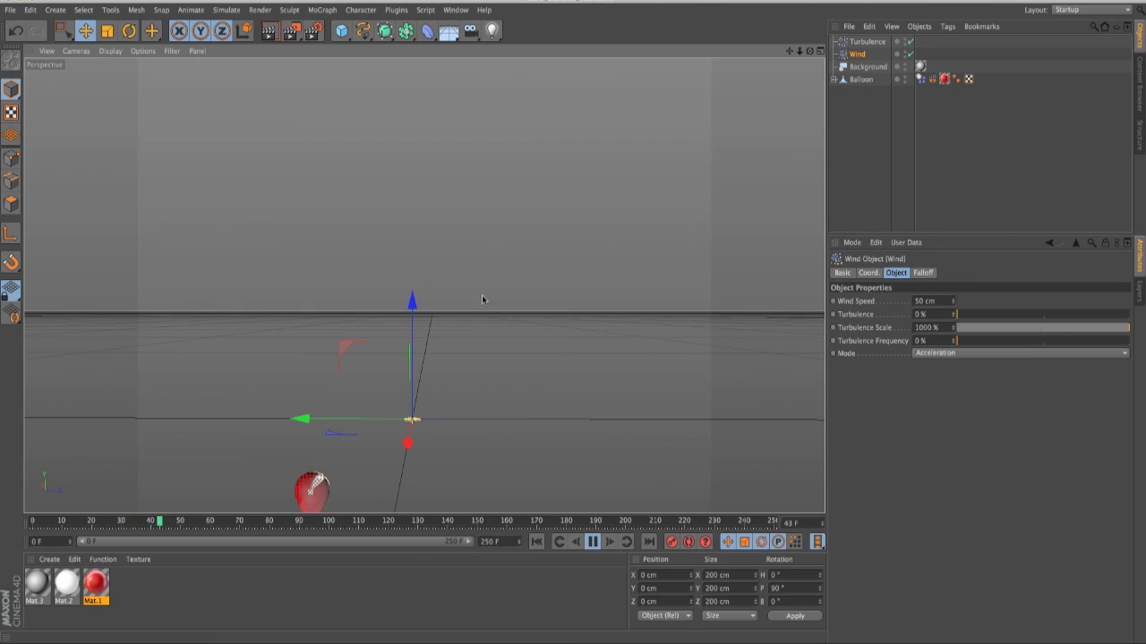
Set the wind speed to 90 cm and replay the balloon simulation from the start, ending at frame 0
{"action": "left_click_drag", "start_coordinate": [942, 300], "coordinate": [870, 296]}
{"action": "type", "text": "90"}
{"action": "key", "text": "Return"}
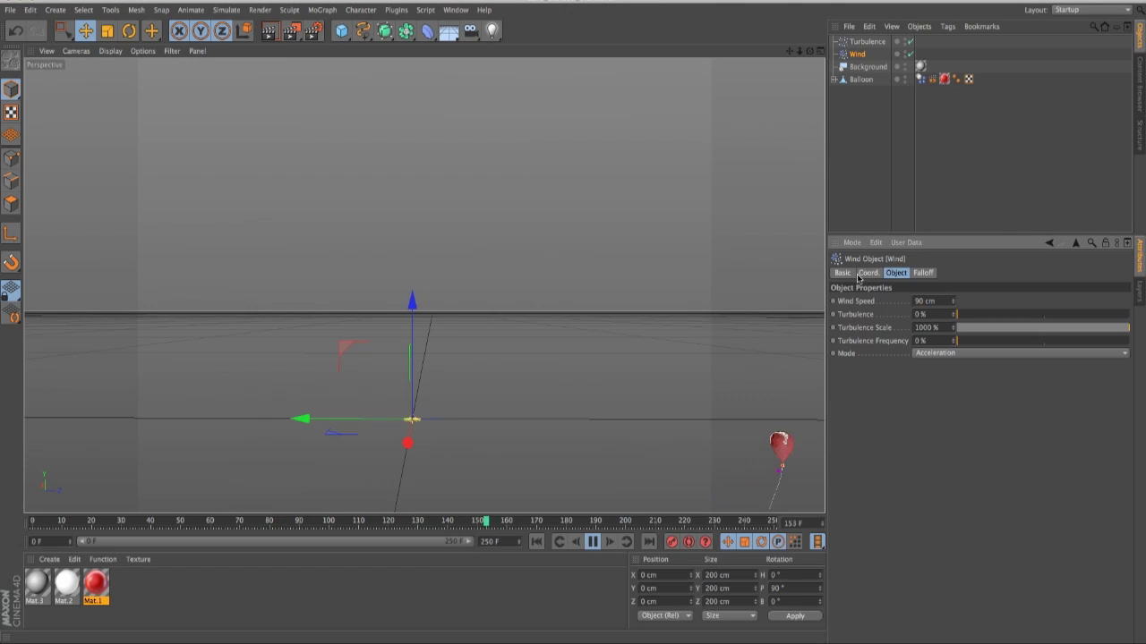
{"action": "left_click", "coordinate": [534, 542]}
{"action": "left_click", "coordinate": [537, 542]}
{"action": "left_click", "coordinate": [592, 541]}
{"action": "left_click", "coordinate": [535, 541]}
Switch the Turbulence object's mode to Aerodynamics Wind
{"action": "right_click_drag", "start_coordinate": [556, 399], "coordinate": [586, 397], "text": "alt"}
{"action": "middle_click_drag", "start_coordinate": [589, 397], "coordinate": [655, 374], "text": "alt"}
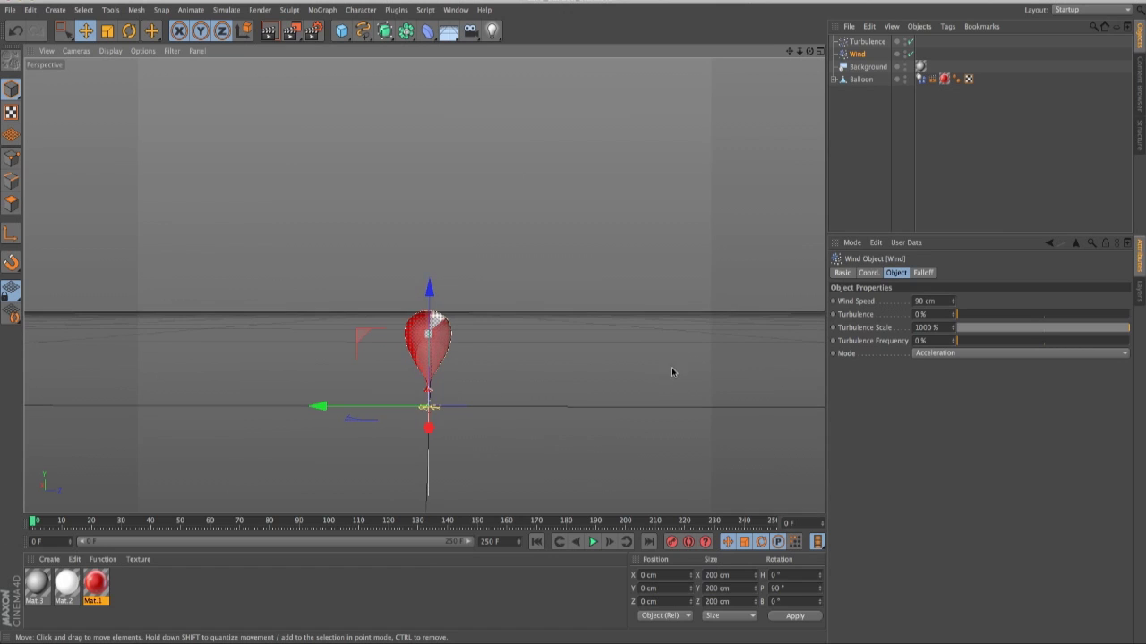
{"action": "left_click", "coordinate": [865, 41]}
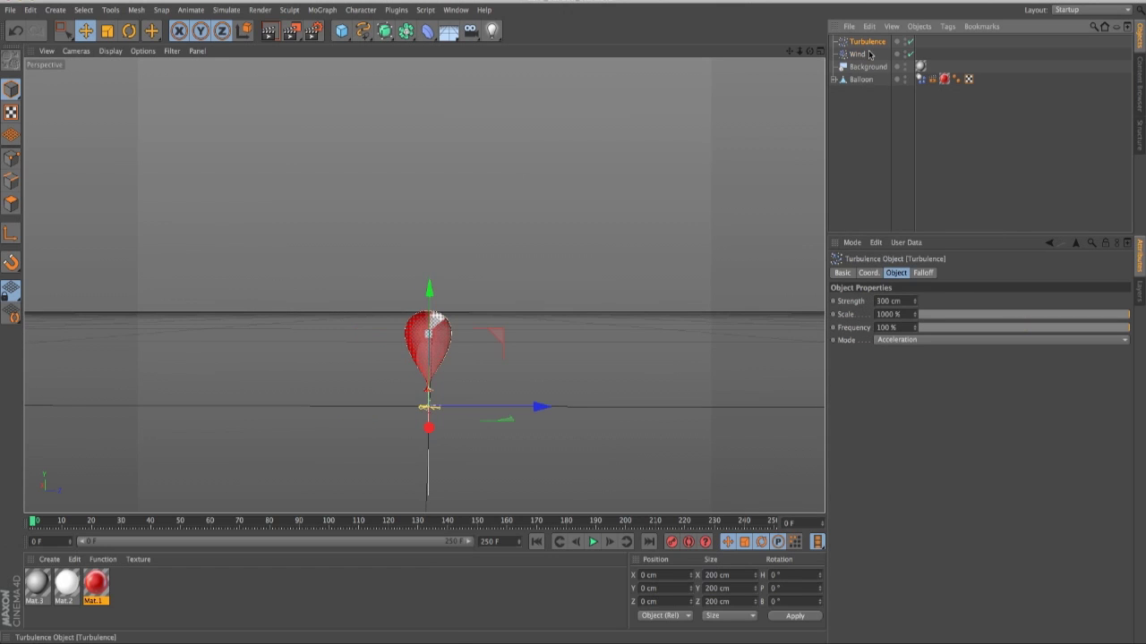
{"action": "left_click", "coordinate": [902, 340]}
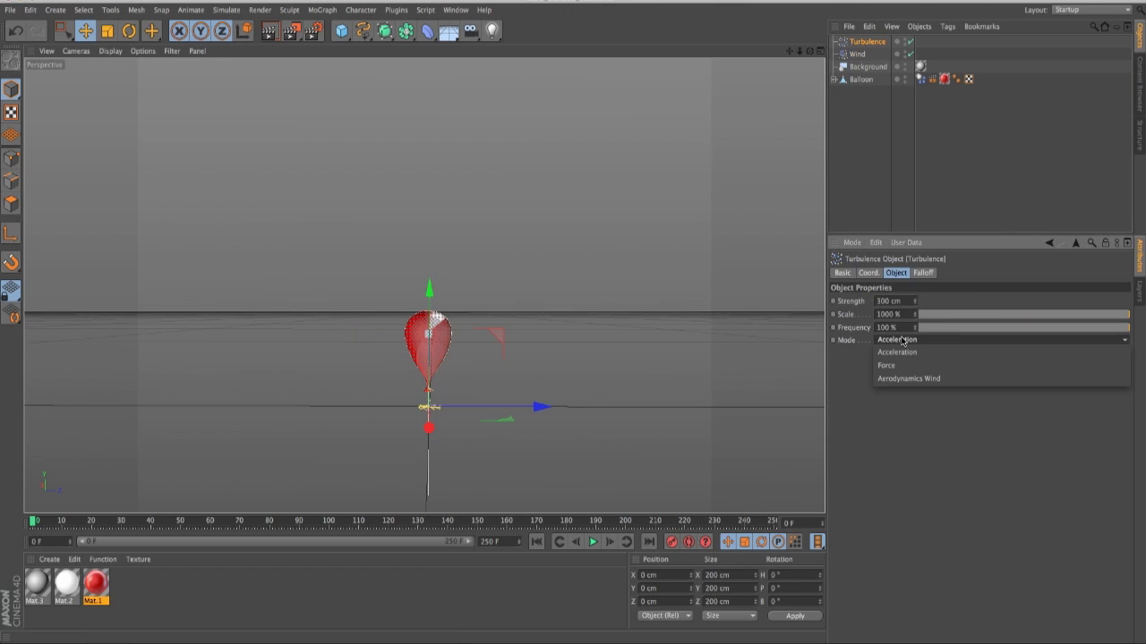
{"action": "left_click", "coordinate": [891, 380]}
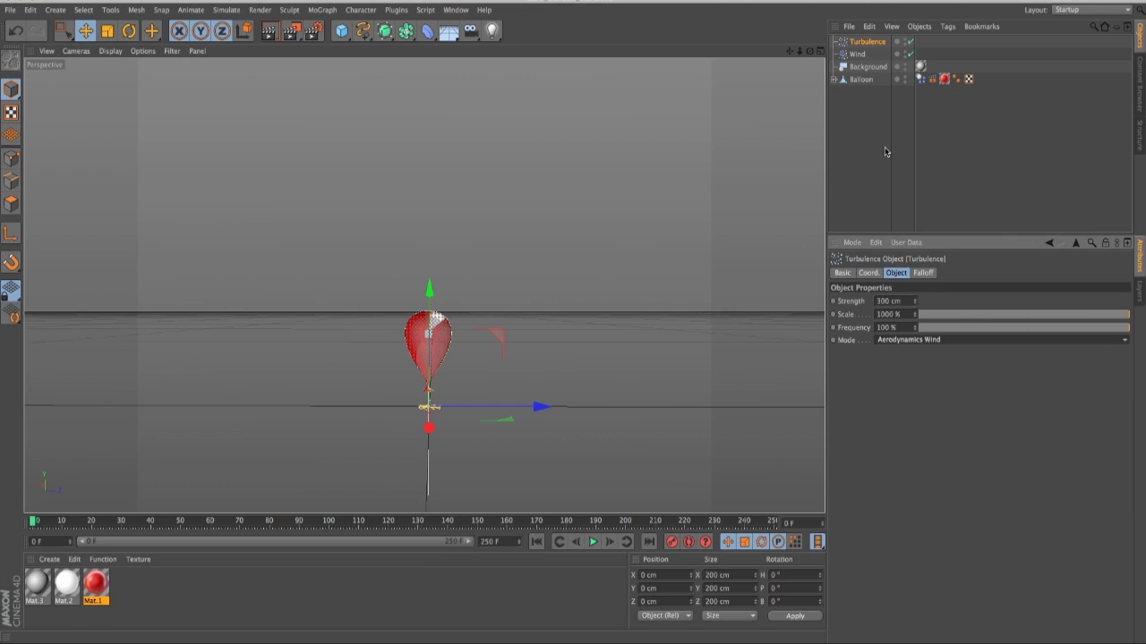
Switch the Wind object's mode to Aerodynamics Wind
{"action": "left_click", "coordinate": [857, 53]}
{"action": "left_click", "coordinate": [927, 356]}
{"action": "left_click", "coordinate": [928, 390]}
{"action": "left_click", "coordinate": [869, 27]}
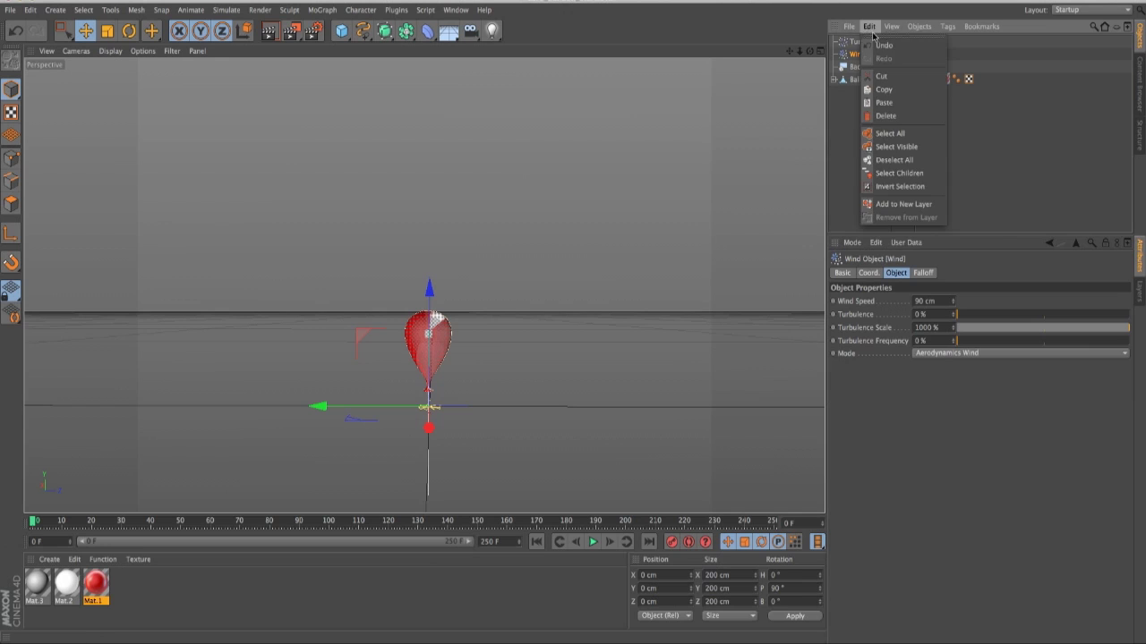
Set the Turbulence object's strength to 1 cm
{"action": "left_click", "coordinate": [844, 45]}
{"action": "left_click", "coordinate": [845, 43]}
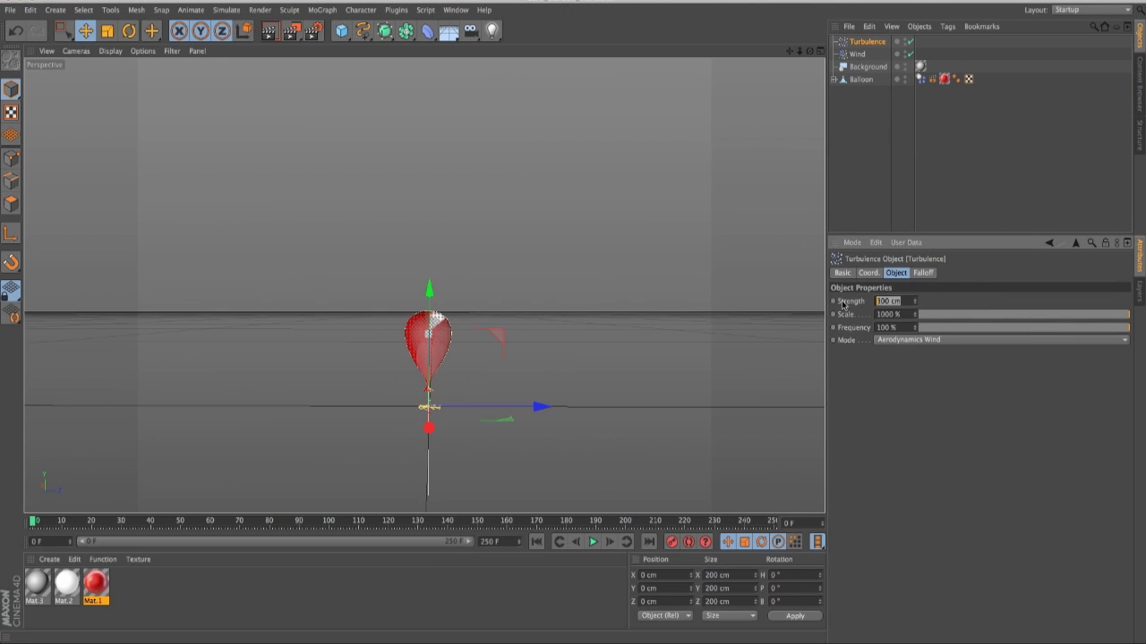
{"action": "type", "text": "1"}
{"action": "key", "text": "Return"}
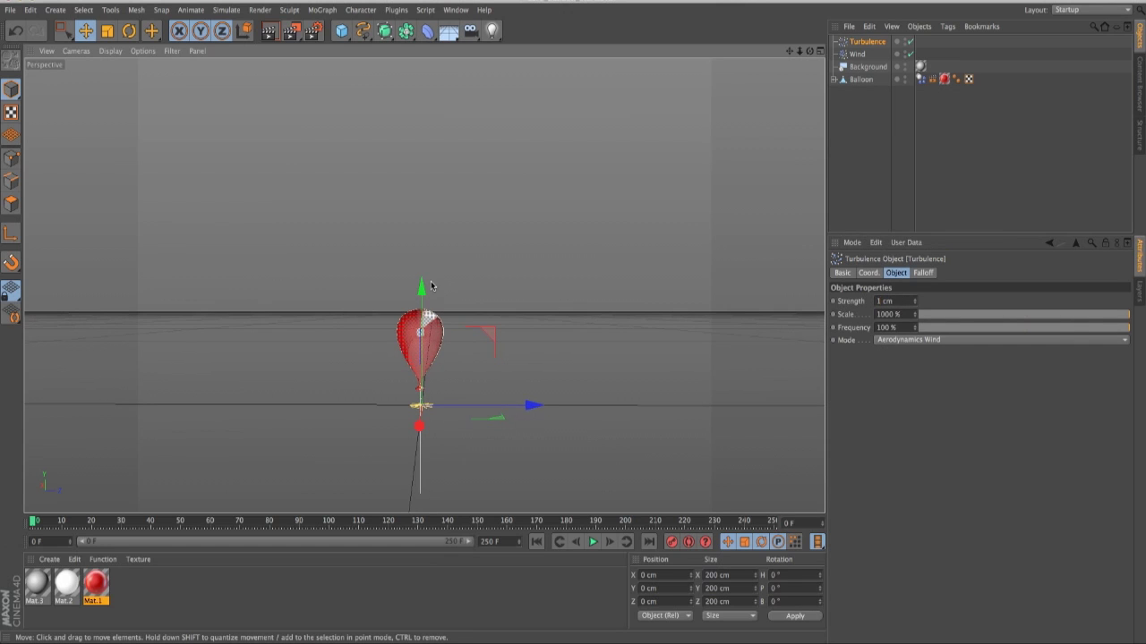
Examine the force settings of the balloon's Dynamics Body tag and compare the Wind and Turbulence objects' properties
{"action": "left_click", "coordinate": [920, 79]}
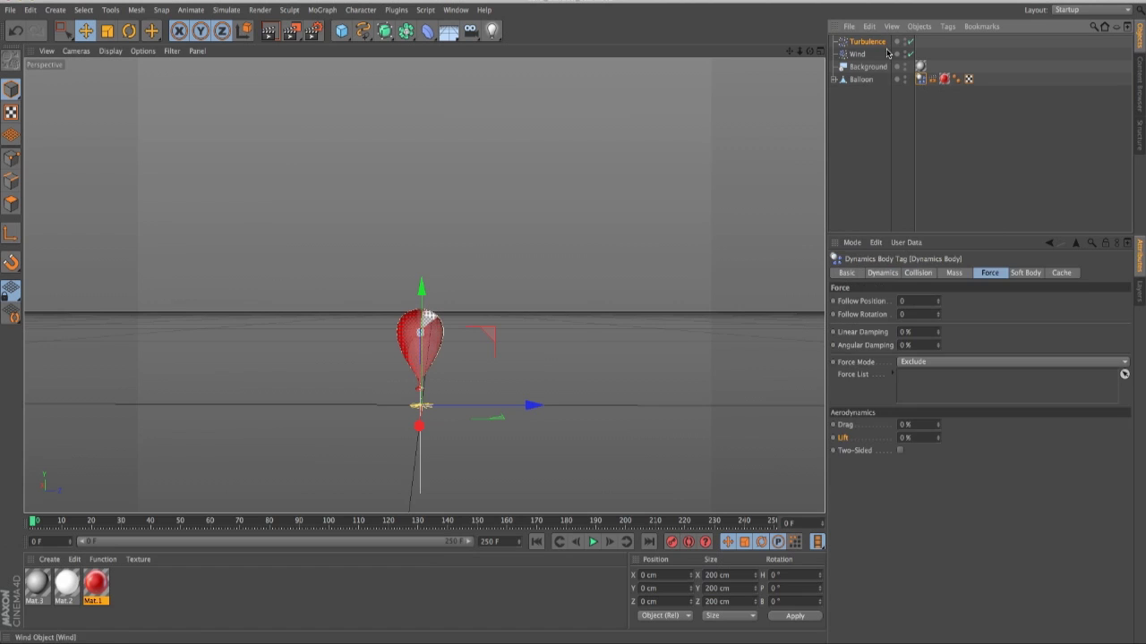
{"action": "left_click", "coordinate": [848, 56]}
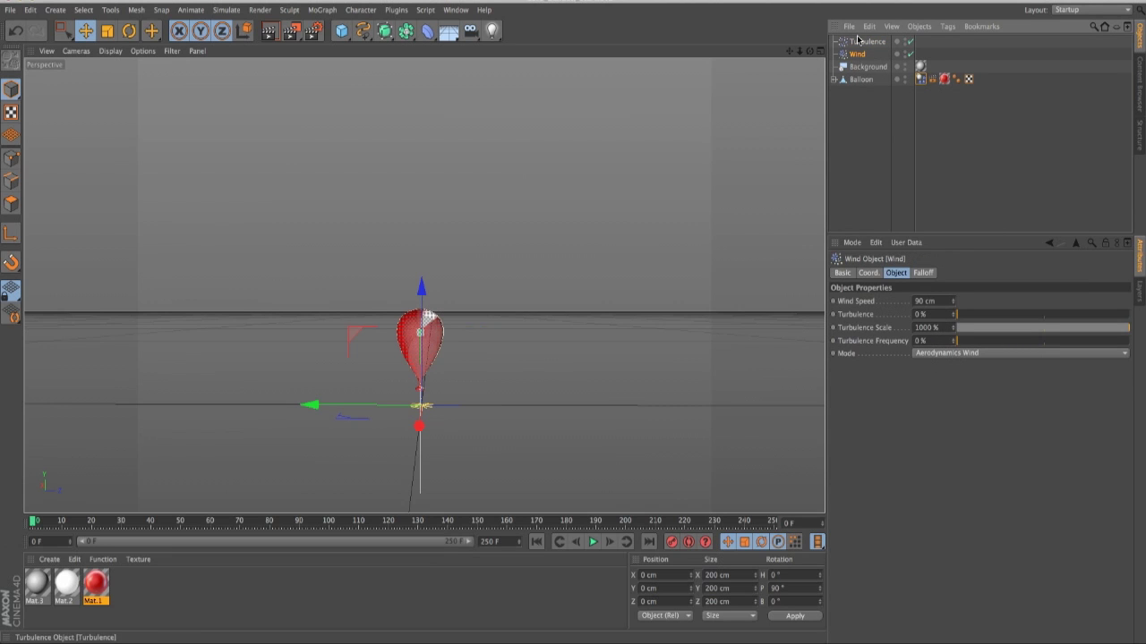
{"action": "left_click", "coordinate": [856, 55]}
{"action": "left_click", "coordinate": [861, 42]}
{"action": "left_click", "coordinate": [859, 54]}
{"action": "left_click", "coordinate": [865, 43]}
{"action": "left_click", "coordinate": [863, 56]}
{"action": "left_click", "coordinate": [862, 56]}
Set the aerodynamic Lift of the balloon's Dynamics Body tag to 150% and play the simulation
{"action": "left_click", "coordinate": [920, 80]}
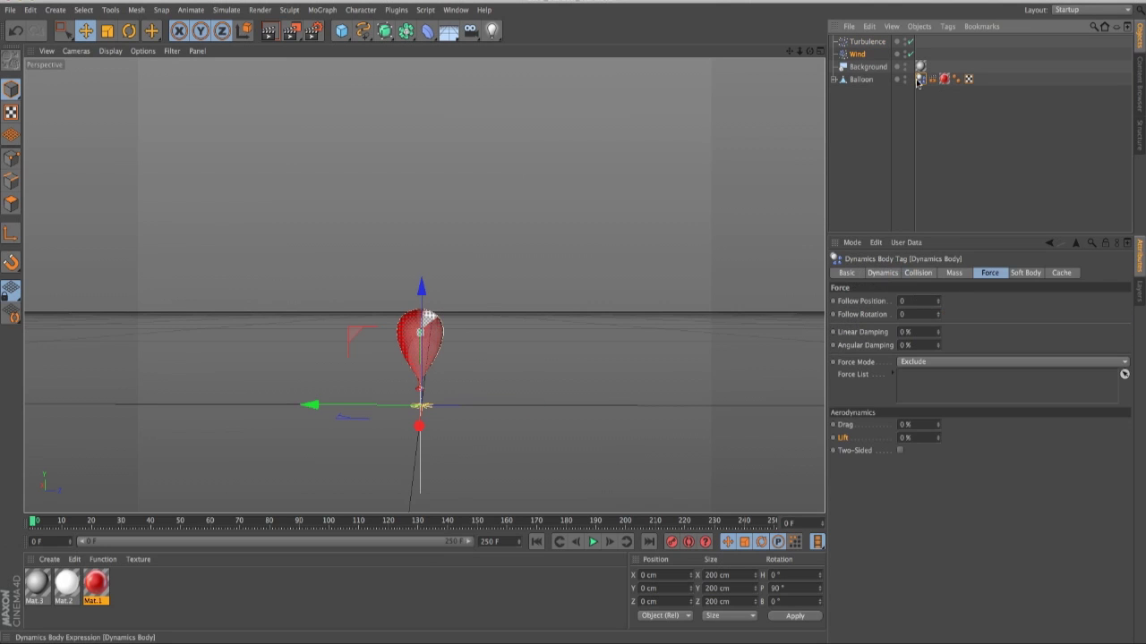
{"action": "left_click", "coordinate": [866, 451]}
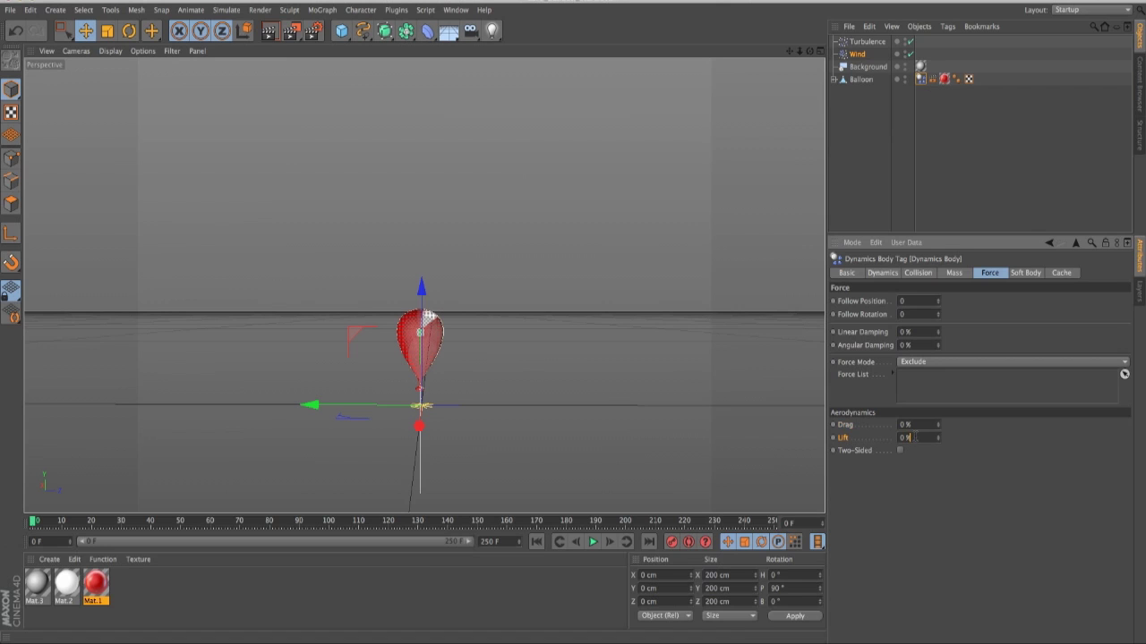
{"action": "middle_click_drag", "start_coordinate": [594, 268], "coordinate": [575, 336], "text": "alt"}
{"action": "left_click", "coordinate": [593, 542]}
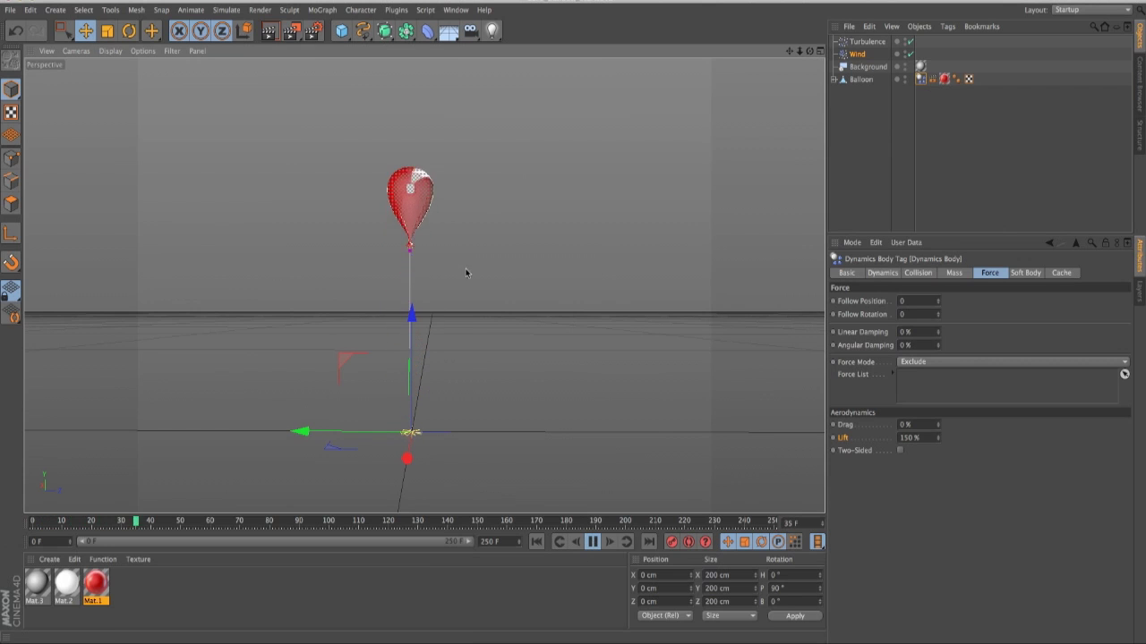
{"action": "right_click_drag", "start_coordinate": [494, 159], "coordinate": [388, 245], "text": "alt"}
{"action": "middle_click_drag", "start_coordinate": [393, 363], "coordinate": [378, 425], "text": "alt"}
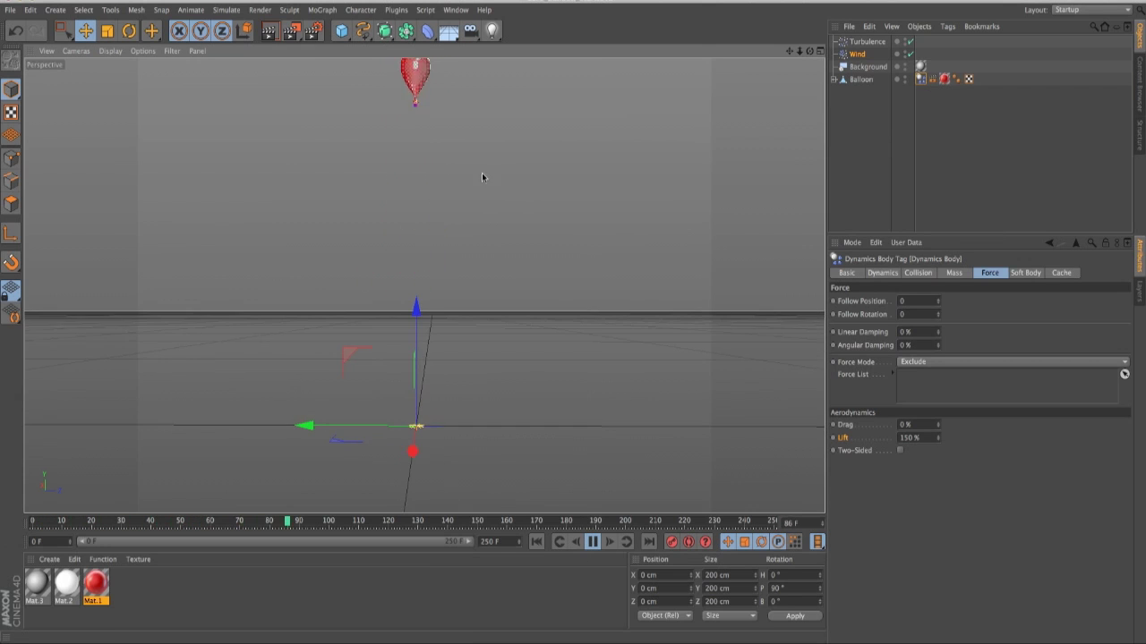
Replay the balloon's rise from the start, stop the playback and return to frame 0
{"action": "left_click", "coordinate": [537, 542]}
{"action": "left_click", "coordinate": [402, 347]}
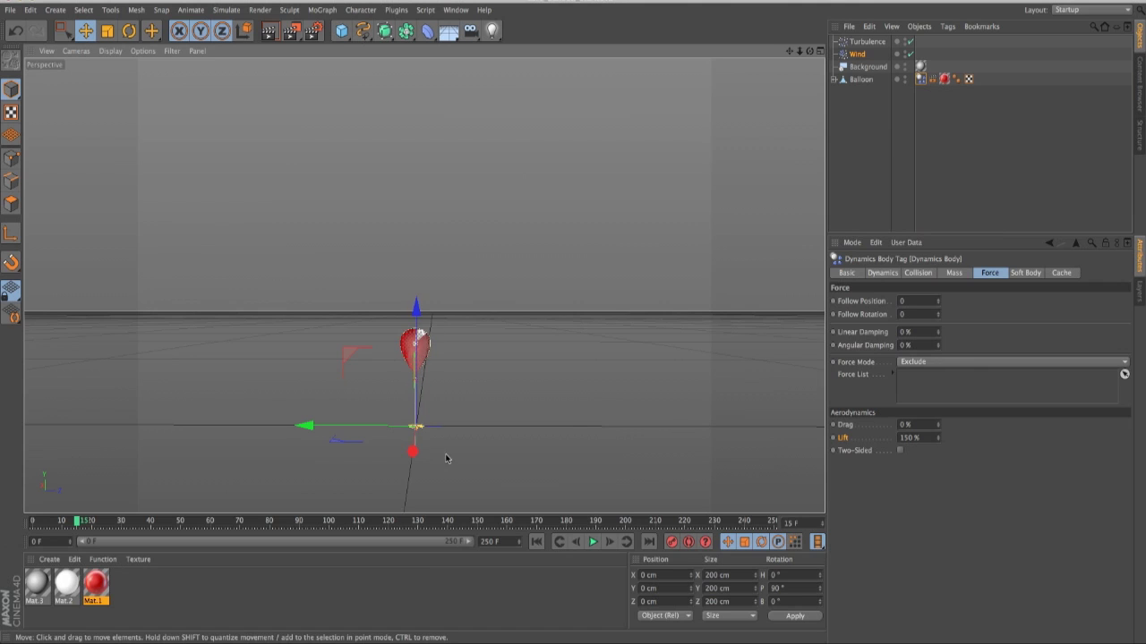
{"action": "left_click", "coordinate": [593, 543]}
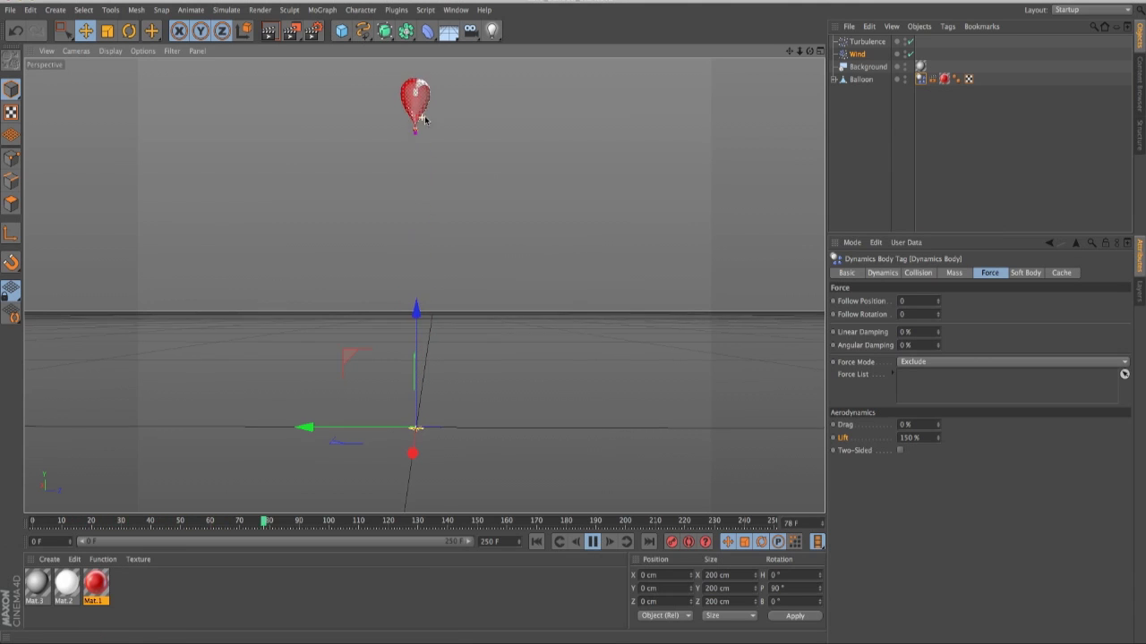
{"action": "left_click", "coordinate": [592, 542]}
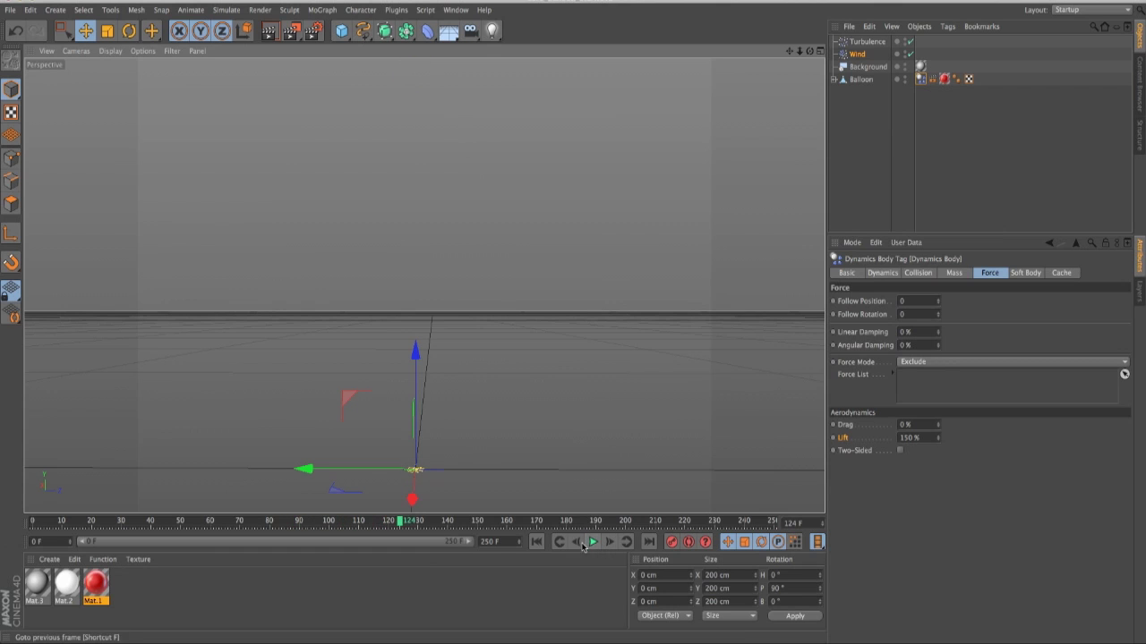
{"action": "left_click", "coordinate": [535, 541]}
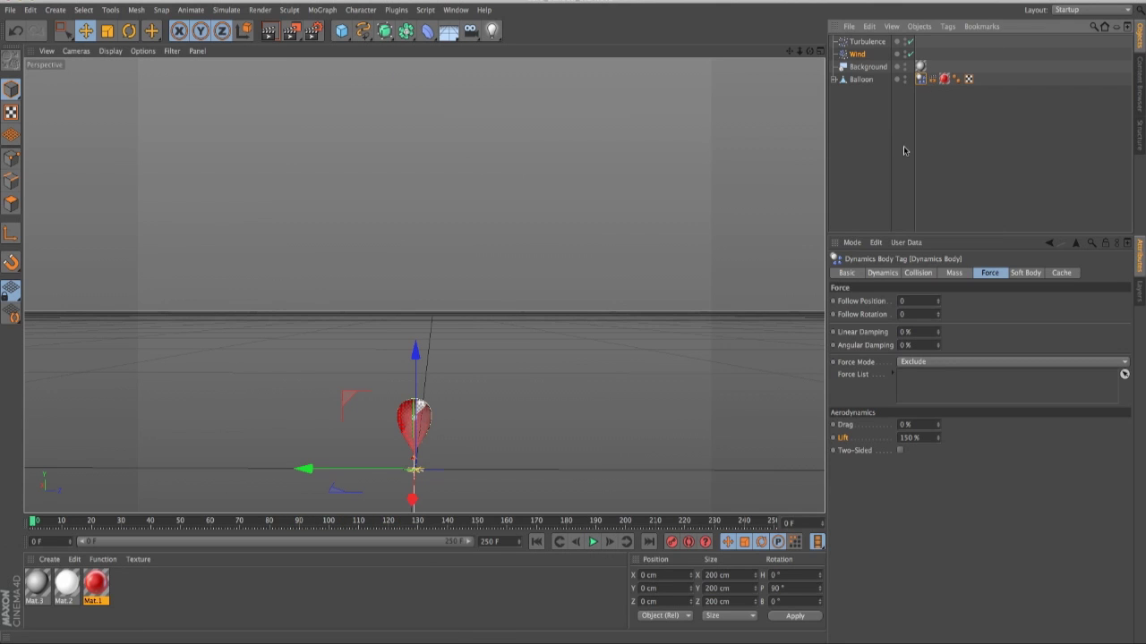
Set the Turbulence object's strength to 150 cm
{"action": "left_click", "coordinate": [864, 42]}
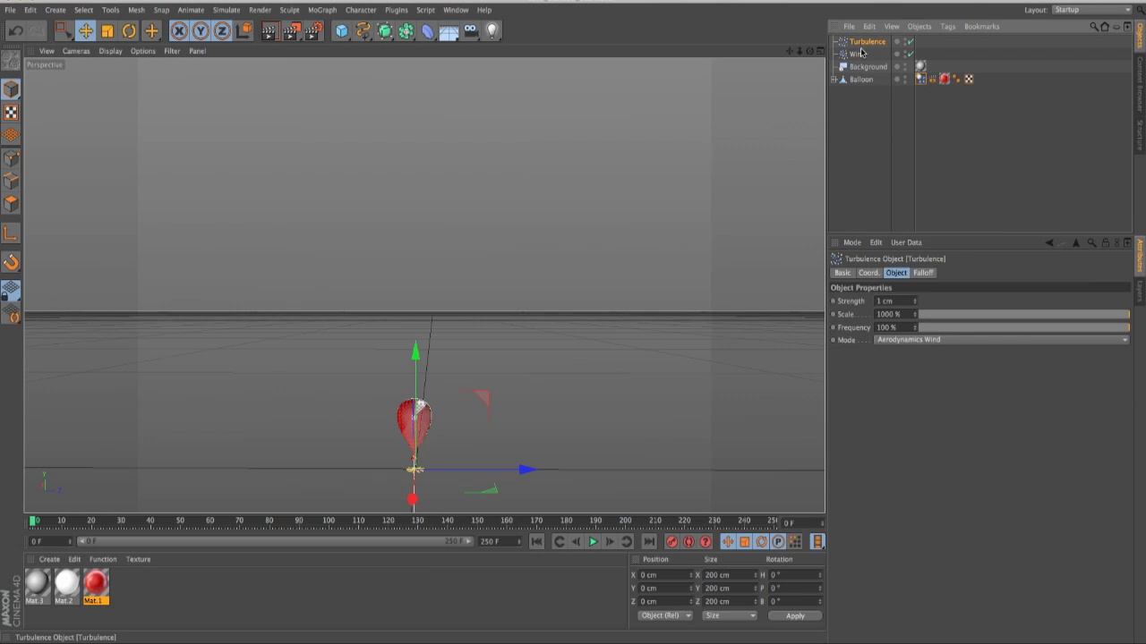
{"action": "left_click", "coordinate": [894, 301]}
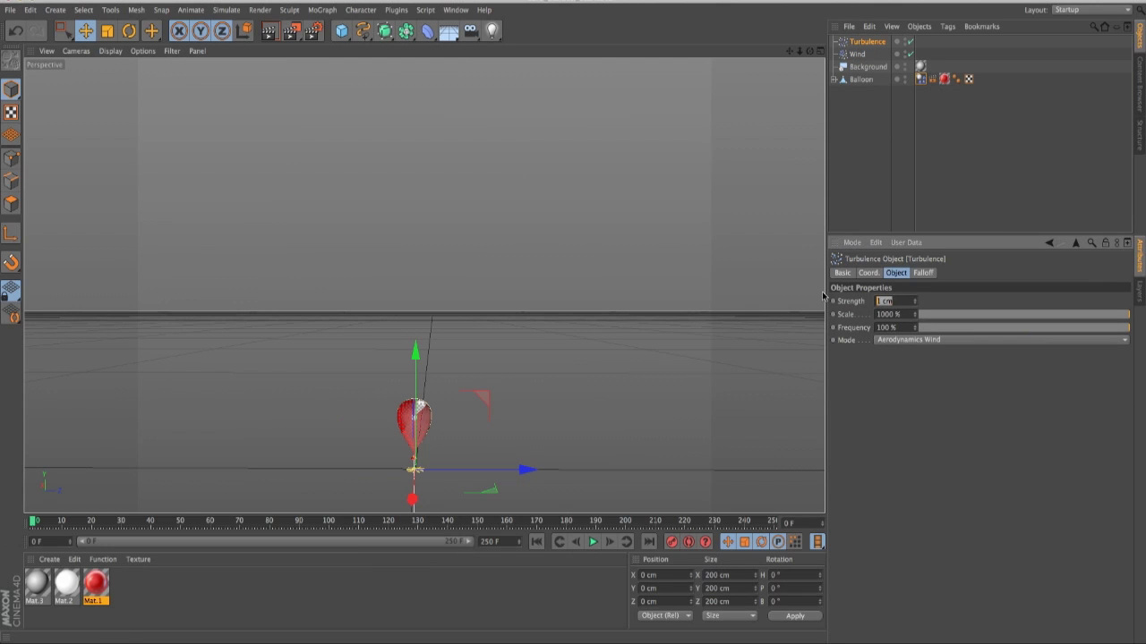
{"action": "type", "text": "150"}
{"action": "key", "text": "Return"}
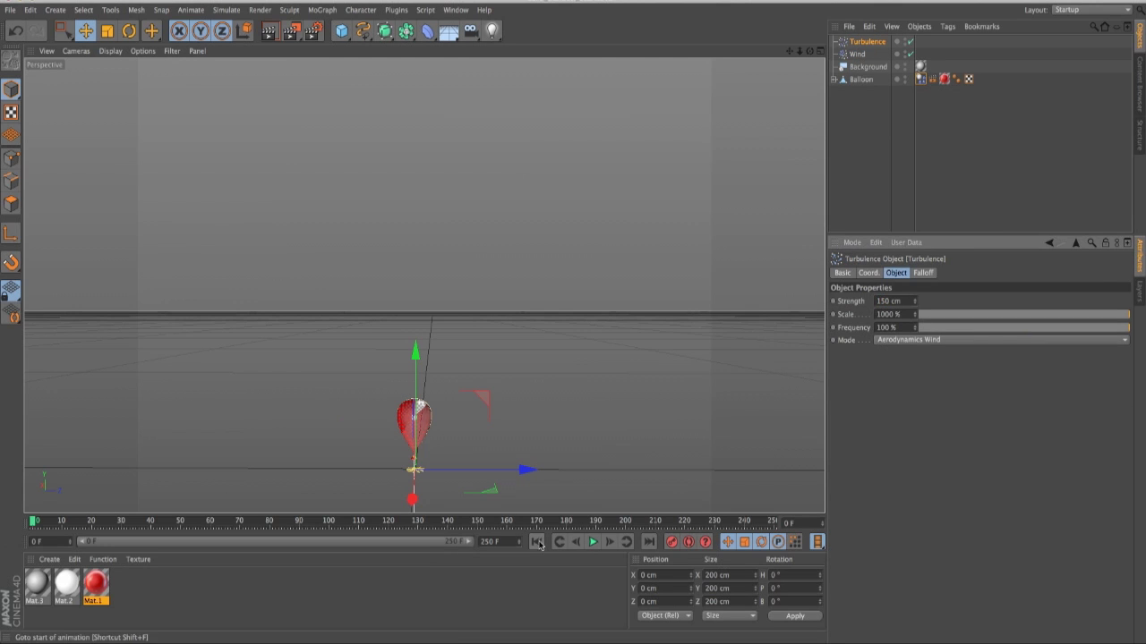
Play the simulation while following the balloon, reopen its Dynamics Body force settings, replay it and rewind to frame 0
{"action": "left_click", "coordinate": [592, 542]}
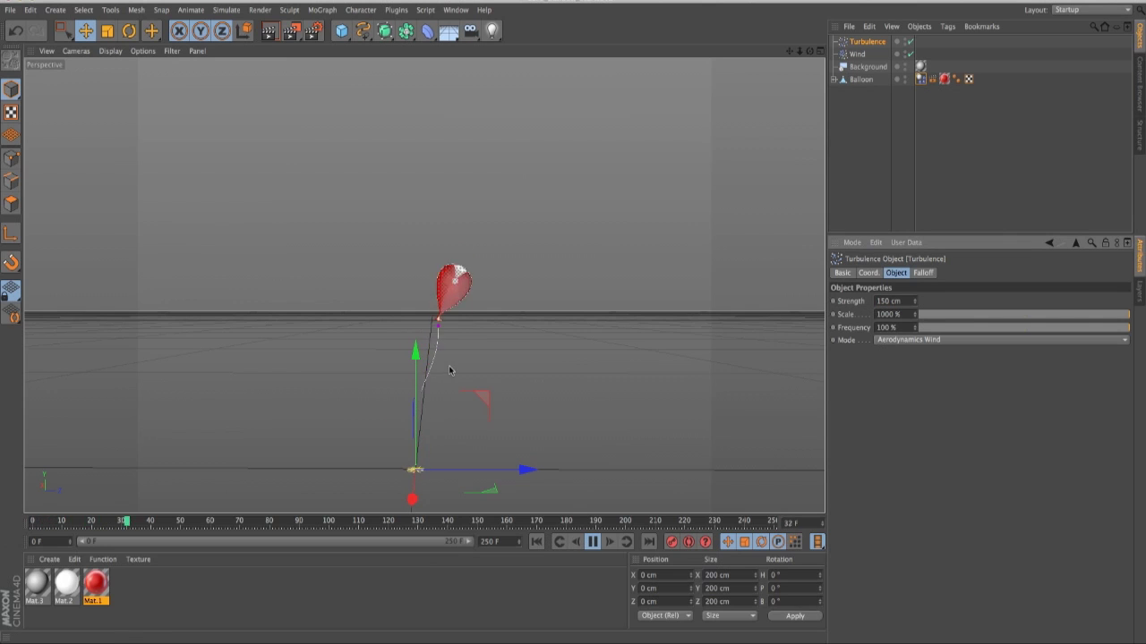
{"action": "left_click", "coordinate": [920, 78]}
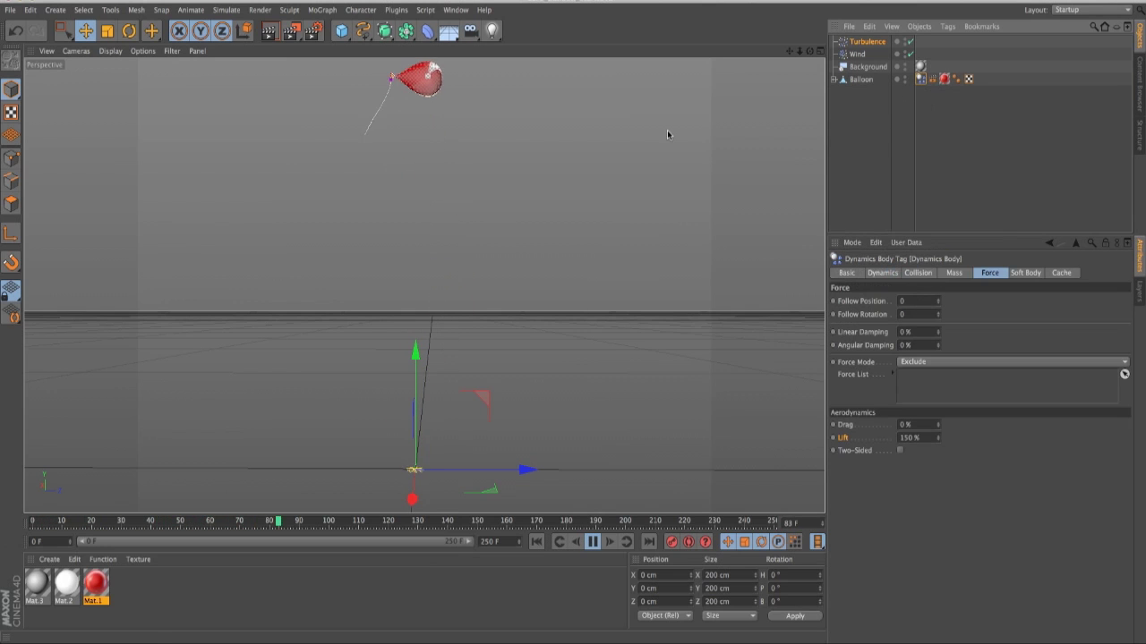
{"action": "middle_click_drag", "start_coordinate": [607, 159], "coordinate": [573, 426], "text": "alt"}
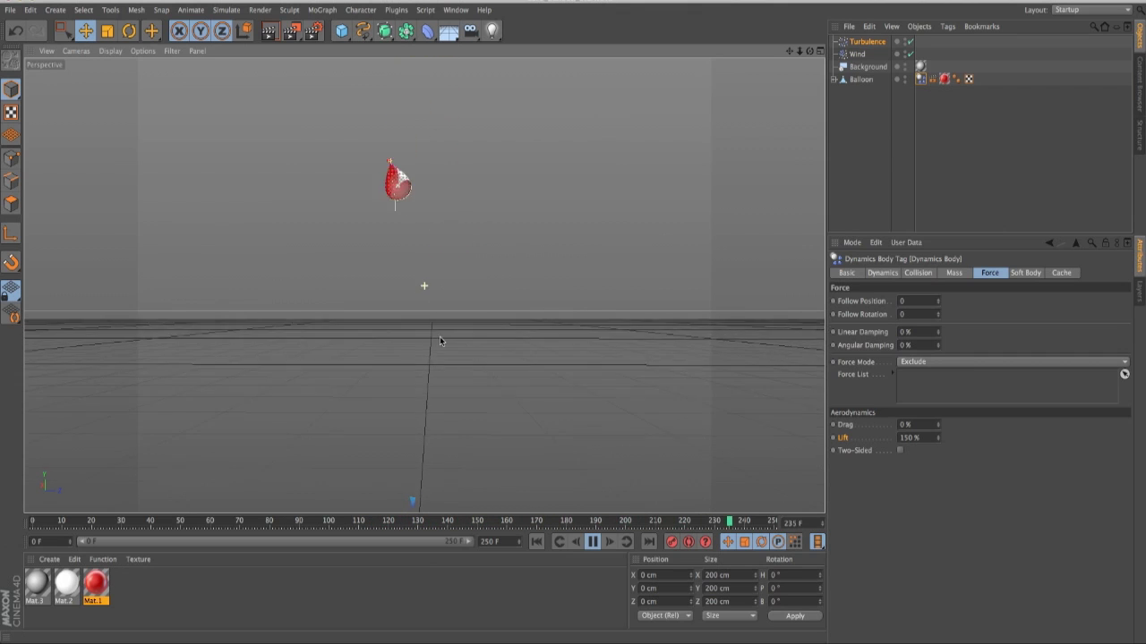
{"action": "left_click", "coordinate": [540, 541]}
{"action": "left_click", "coordinate": [592, 542]}
{"action": "mouse_move", "coordinate": [516, 329]}
{"action": "middle_mouse_down", "text": "alt"}
{"action": "mouse_move", "coordinate": [507, 243]}
{"action": "mouse_move", "coordinate": [478, 172]}
{"action": "middle_mouse_up", "text": "alt"}
{"action": "mouse_move", "coordinate": [478, 295]}
{"action": "middle_mouse_down", "text": "alt"}
{"action": "mouse_move", "coordinate": [486, 218]}
{"action": "mouse_move", "coordinate": [511, 239]}
{"action": "middle_mouse_up", "text": "alt"}
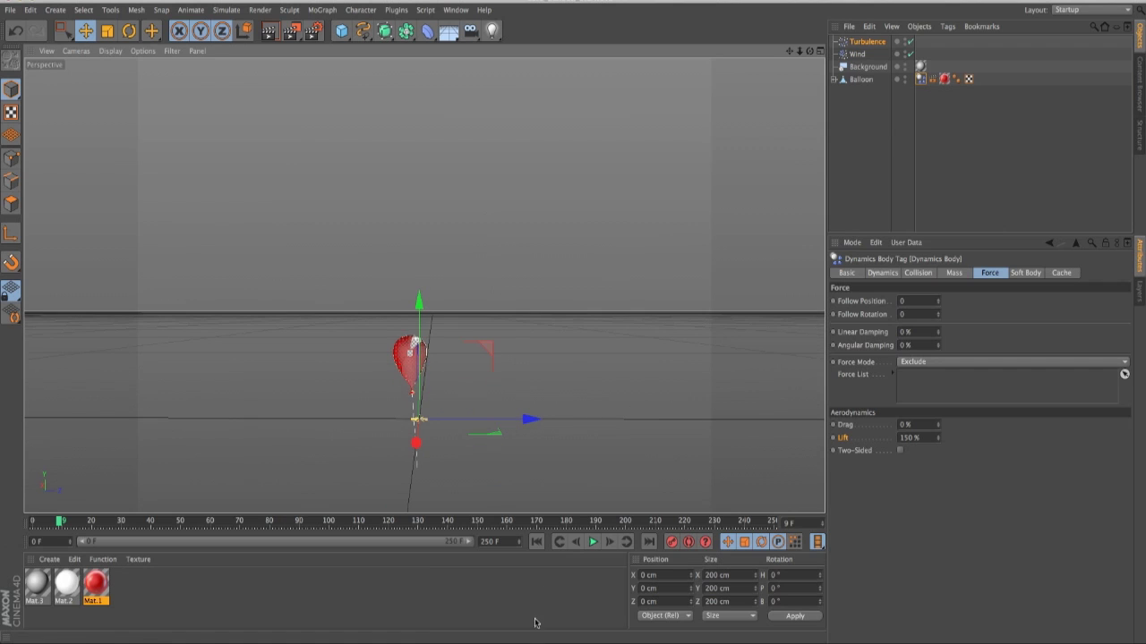
{"action": "left_click", "coordinate": [536, 542]}
{"action": "scroll", "coordinate": [537, 414], "scroll_direction": "down", "scroll_amount": 2}
{"action": "scroll", "coordinate": [538, 414], "scroll_direction": "up", "scroll_amount": 2}
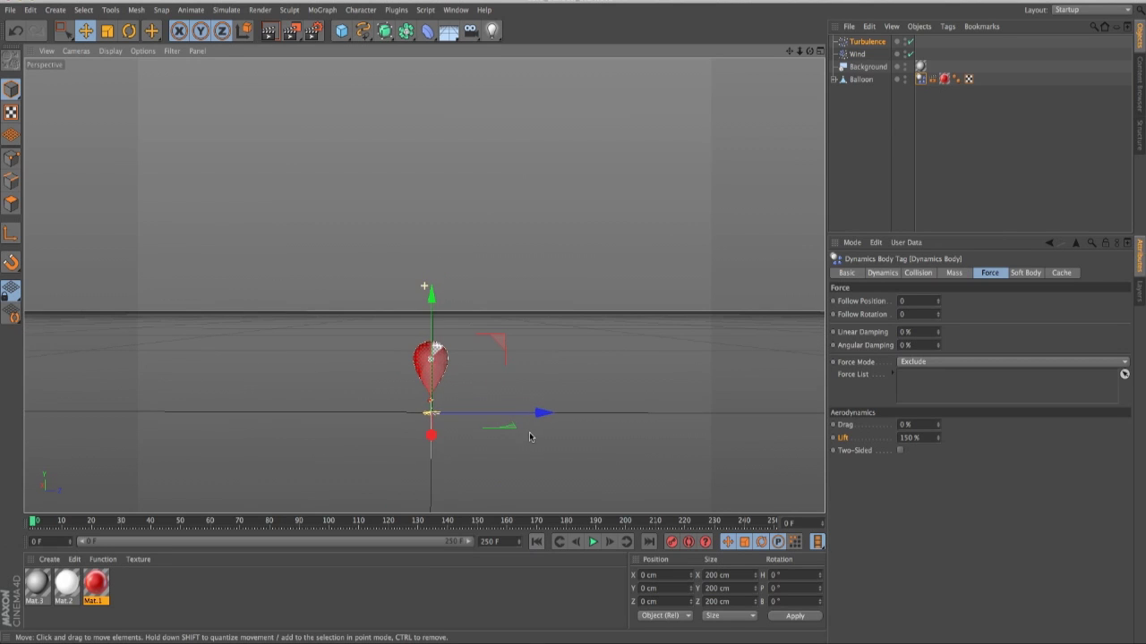
Set the Dynamics Body tag's aerodynamic Drag to 100%, play the simulation and rewind to frame 0
{"action": "left_click", "coordinate": [867, 427]}
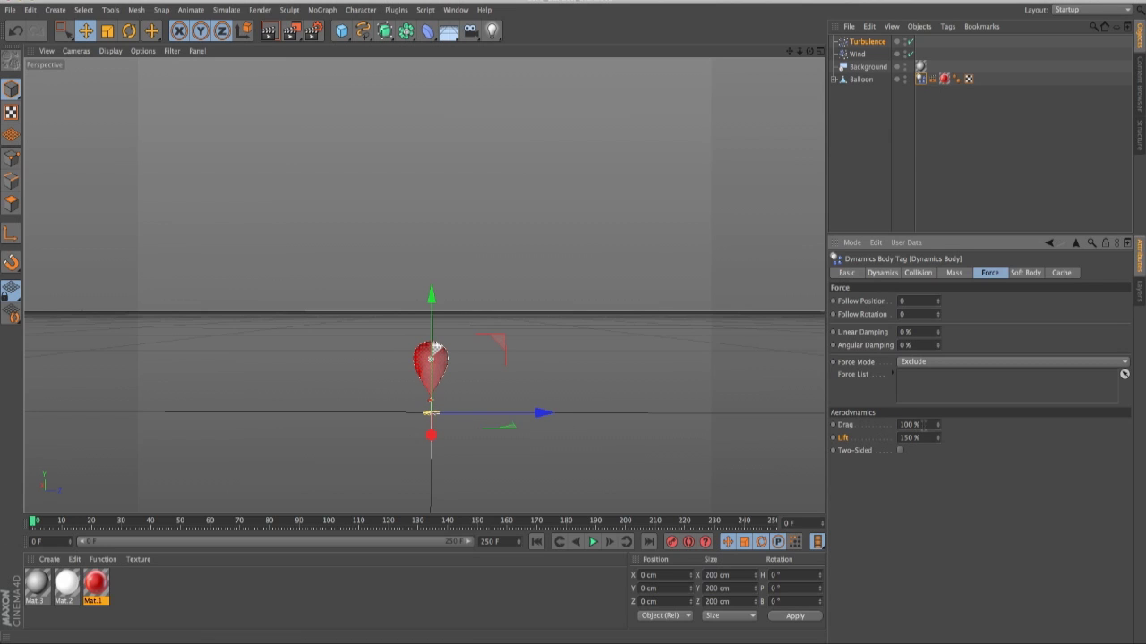
{"action": "left_click", "coordinate": [592, 542]}
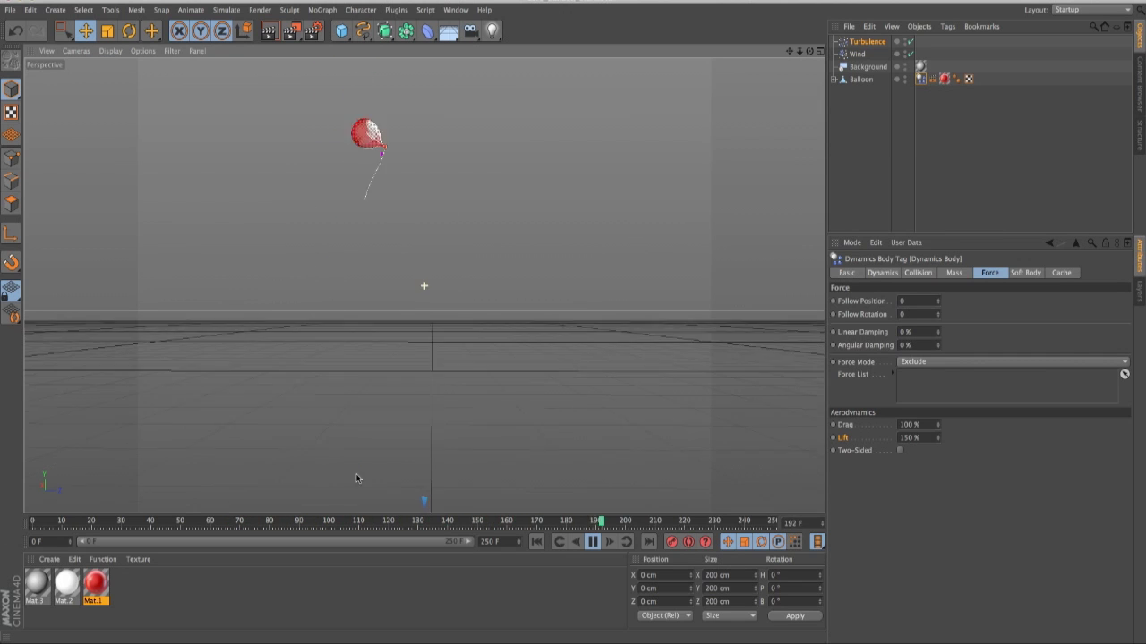
{"action": "left_click", "coordinate": [592, 542]}
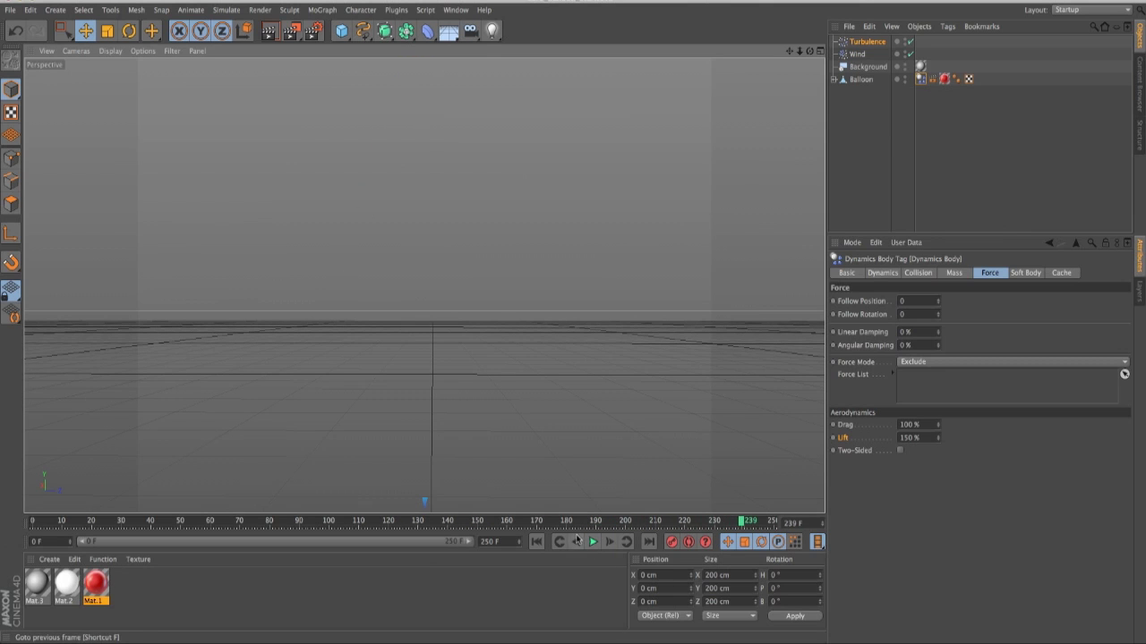
{"action": "left_click", "coordinate": [535, 541]}
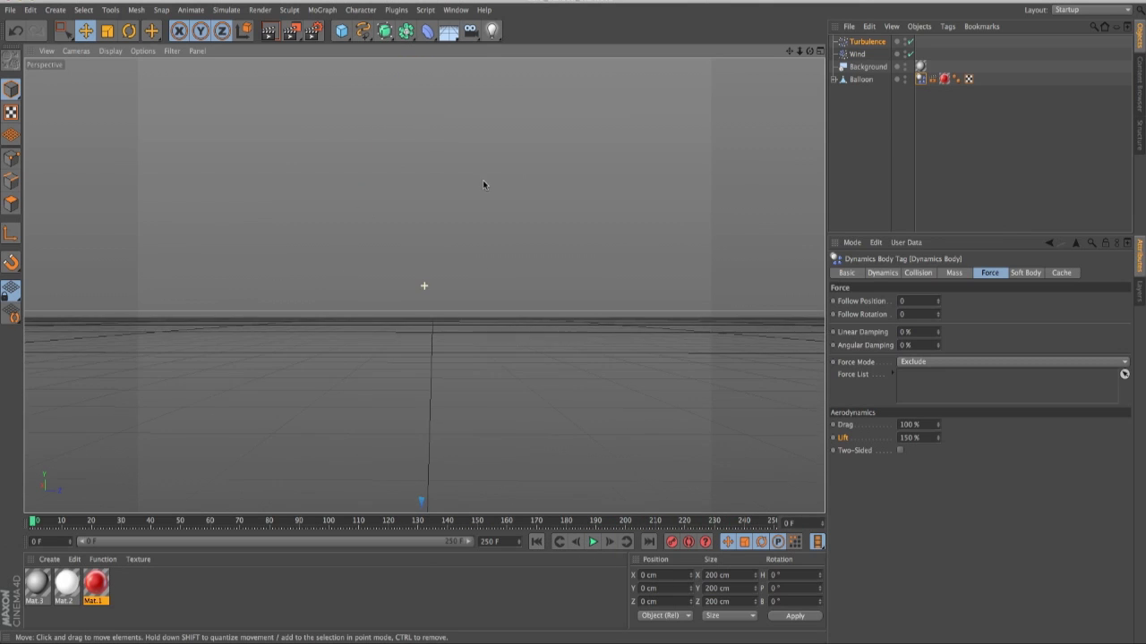
Check the Environment settings of the balloon's Mat.1 material and close its editor
{"action": "middle_click_drag", "start_coordinate": [446, 296], "coordinate": [447, 273], "text": "alt"}
{"action": "right_click_drag", "start_coordinate": [447, 273], "coordinate": [531, 250], "text": "alt"}
{"action": "left_click_drag", "start_coordinate": [448, 262], "coordinate": [403, 354], "text": "alt"}
{"action": "double_click", "coordinate": [100, 584]}
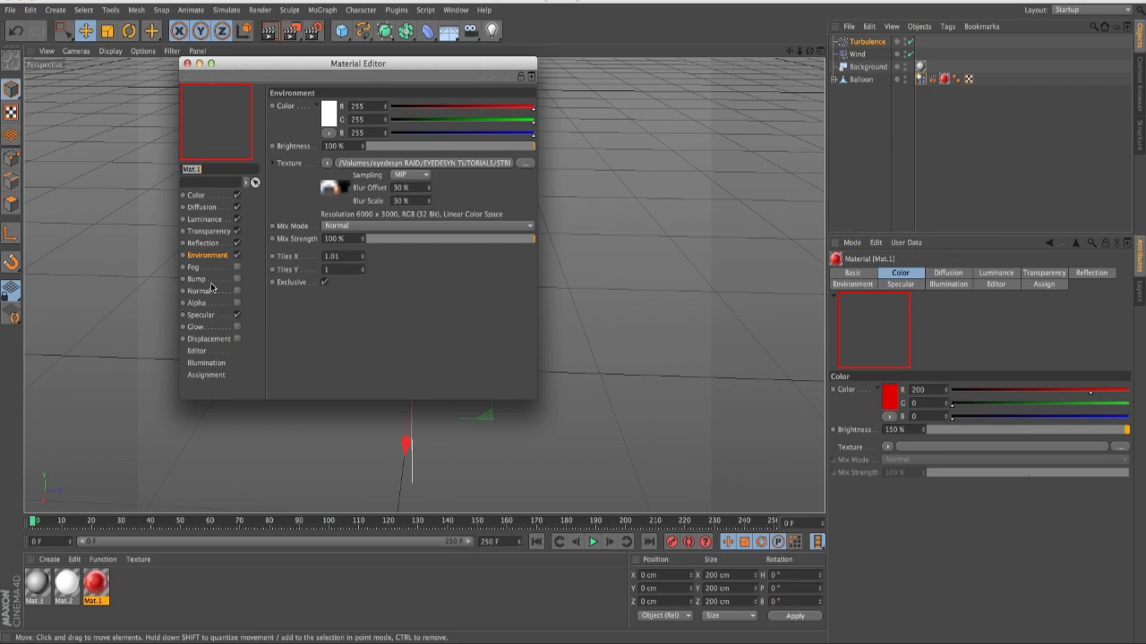
{"action": "left_click", "coordinate": [187, 64]}
Examine the balloon's shape and surface up close from several angles
{"action": "left_click_drag", "start_coordinate": [141, 296], "coordinate": [399, 296], "text": "alt"}
{"action": "right_click_drag", "start_coordinate": [400, 297], "coordinate": [533, 281], "text": "alt"}
{"action": "left_click_drag", "start_coordinate": [531, 282], "coordinate": [464, 276], "text": "alt"}
{"action": "right_click_drag", "start_coordinate": [471, 273], "coordinate": [416, 306], "text": "alt"}
{"action": "middle_click_drag", "start_coordinate": [448, 301], "coordinate": [402, 223], "text": "alt"}
{"action": "left_click_drag", "start_coordinate": [402, 223], "coordinate": [400, 156], "text": "alt"}
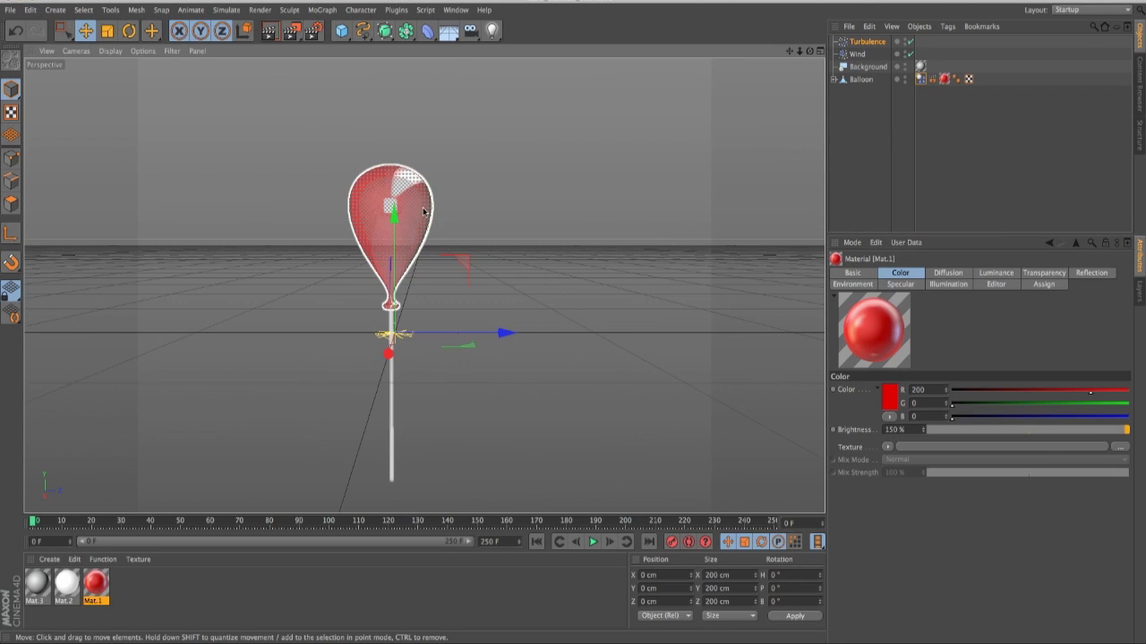
{"action": "middle_click_drag", "start_coordinate": [424, 211], "coordinate": [432, 218], "text": "alt"}
{"action": "left_click_drag", "start_coordinate": [421, 292], "coordinate": [451, 261], "text": "alt"}
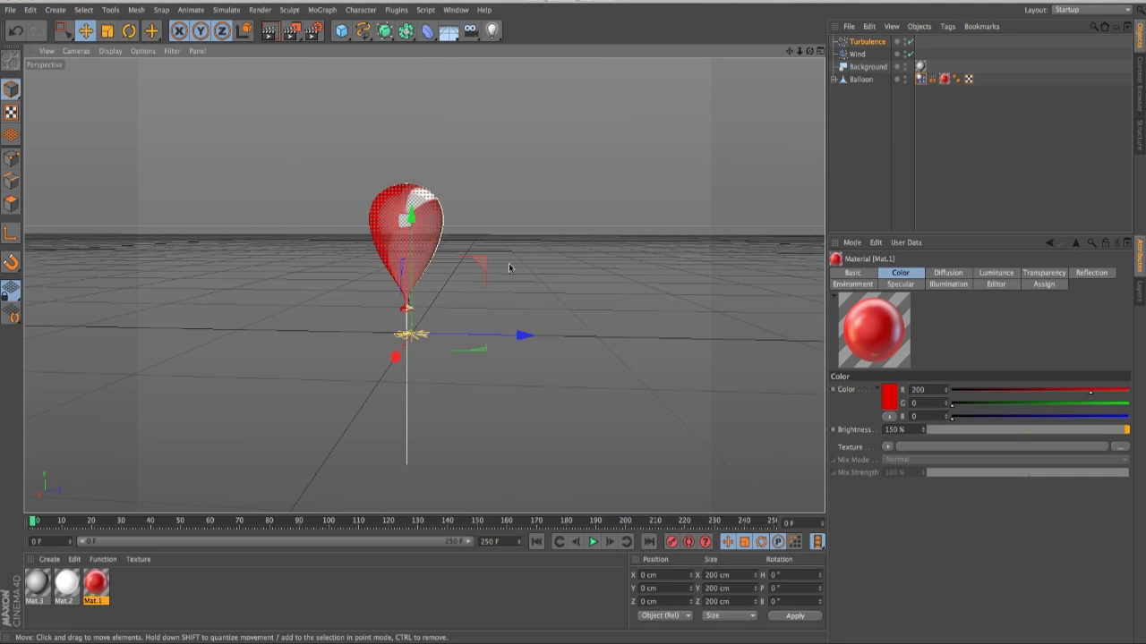
{"action": "middle_click_drag", "start_coordinate": [510, 267], "coordinate": [496, 293], "text": "alt"}
{"action": "left_click_drag", "start_coordinate": [449, 317], "coordinate": [478, 319], "text": "alt"}
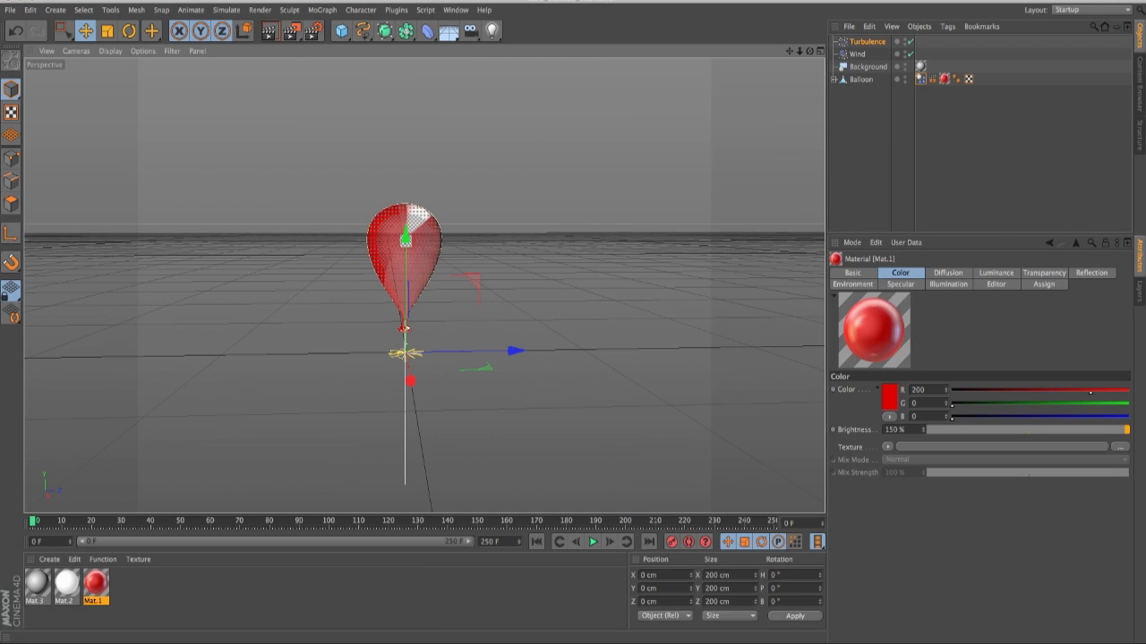
Review the balloon's Dynamics Body force settings and the Wind and Turbulence objects, and open the project's general Dynamics settings
{"action": "left_click", "coordinate": [921, 80]}
{"action": "left_click_drag", "start_coordinate": [522, 239], "coordinate": [495, 251], "text": "alt"}
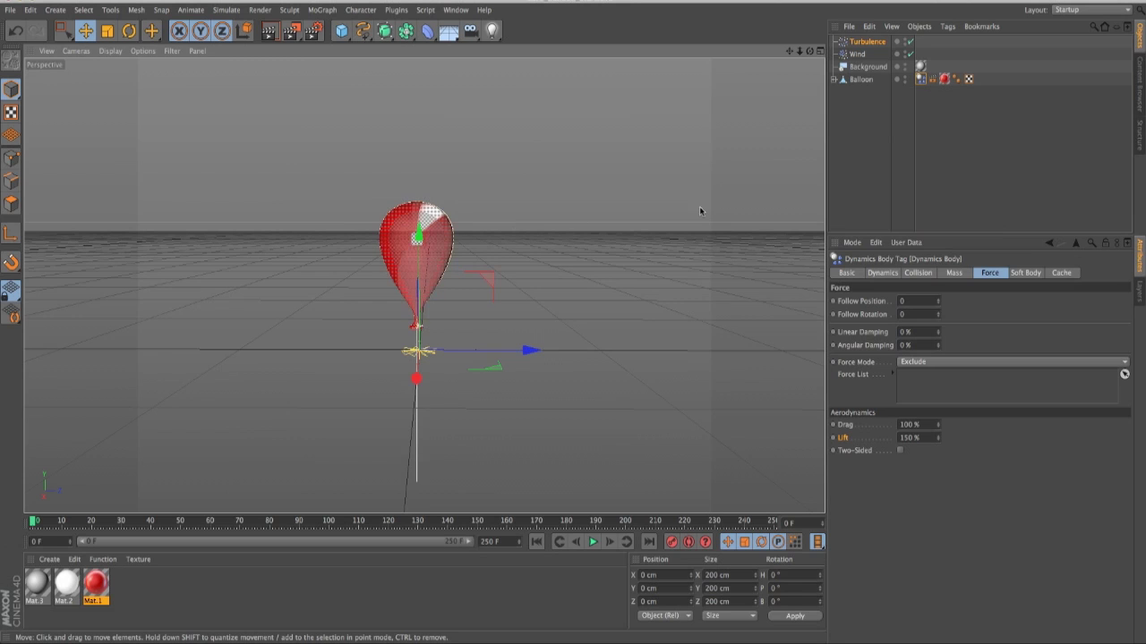
{"action": "left_click", "coordinate": [858, 54]}
{"action": "left_click", "coordinate": [863, 44]}
{"action": "left_click", "coordinate": [920, 79]}
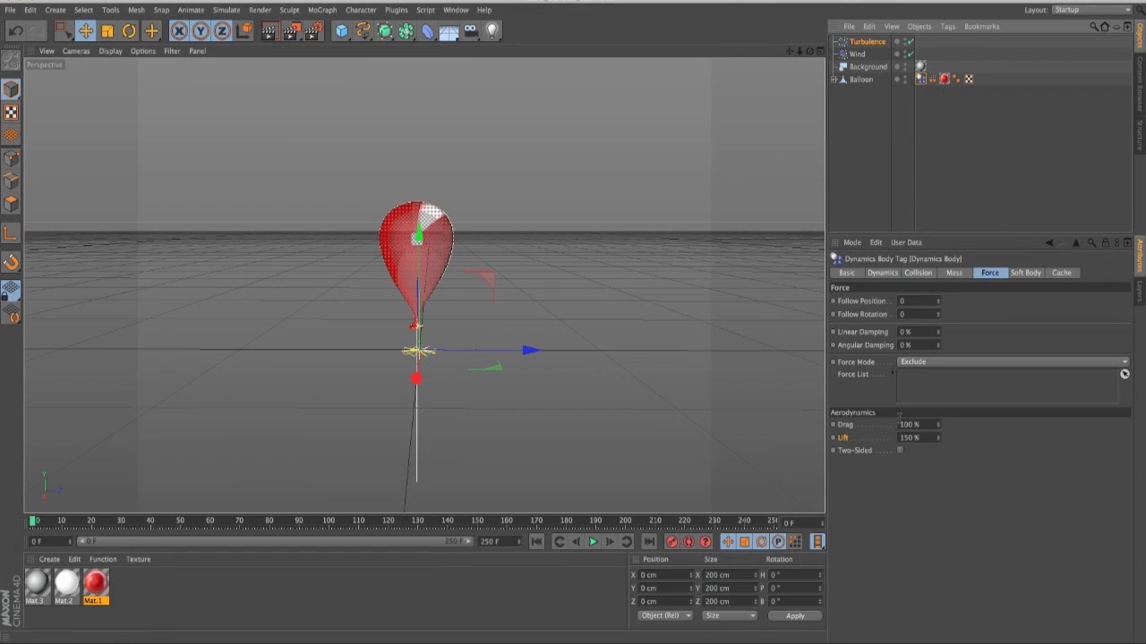
{"action": "key", "text": "ctrl+d"}
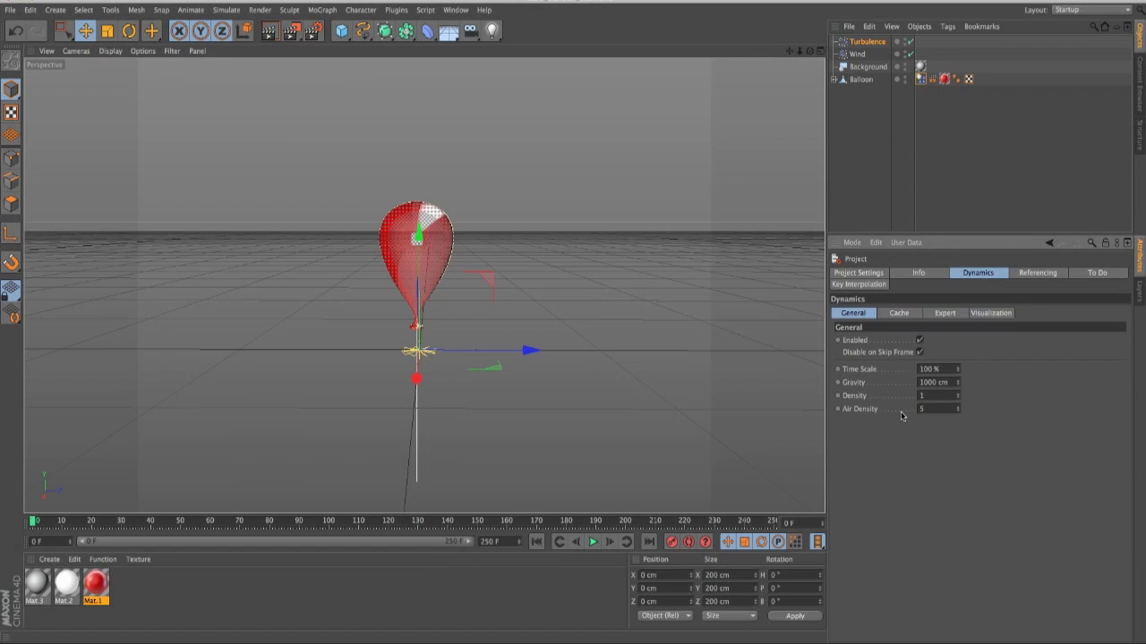
Play the balloon simulation with a wider framing that follows its rise, and restart playback from the first frame
{"action": "right_click_drag", "start_coordinate": [578, 273], "coordinate": [535, 306], "text": "alt"}
{"action": "middle_click_drag", "start_coordinate": [551, 259], "coordinate": [491, 379], "text": "alt"}
{"action": "right_click_drag", "start_coordinate": [521, 272], "coordinate": [494, 349], "text": "alt"}
{"action": "left_click", "coordinate": [593, 542]}
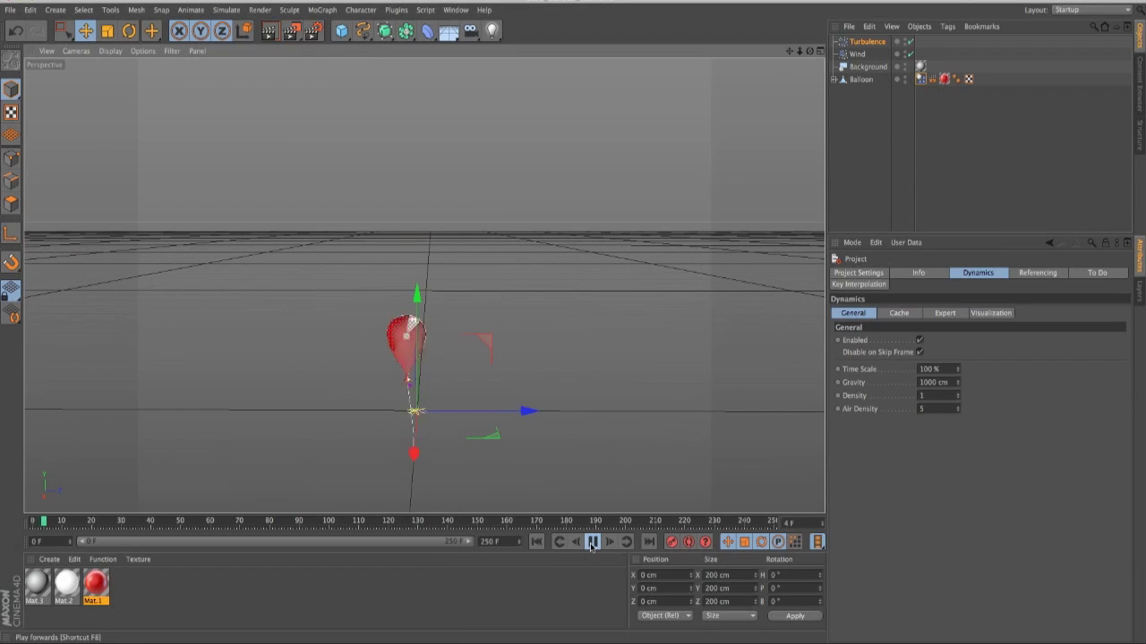
{"action": "right_click_drag", "start_coordinate": [586, 218], "coordinate": [534, 207], "text": "alt"}
{"action": "middle_click_drag", "start_coordinate": [537, 202], "coordinate": [490, 315], "text": "alt"}
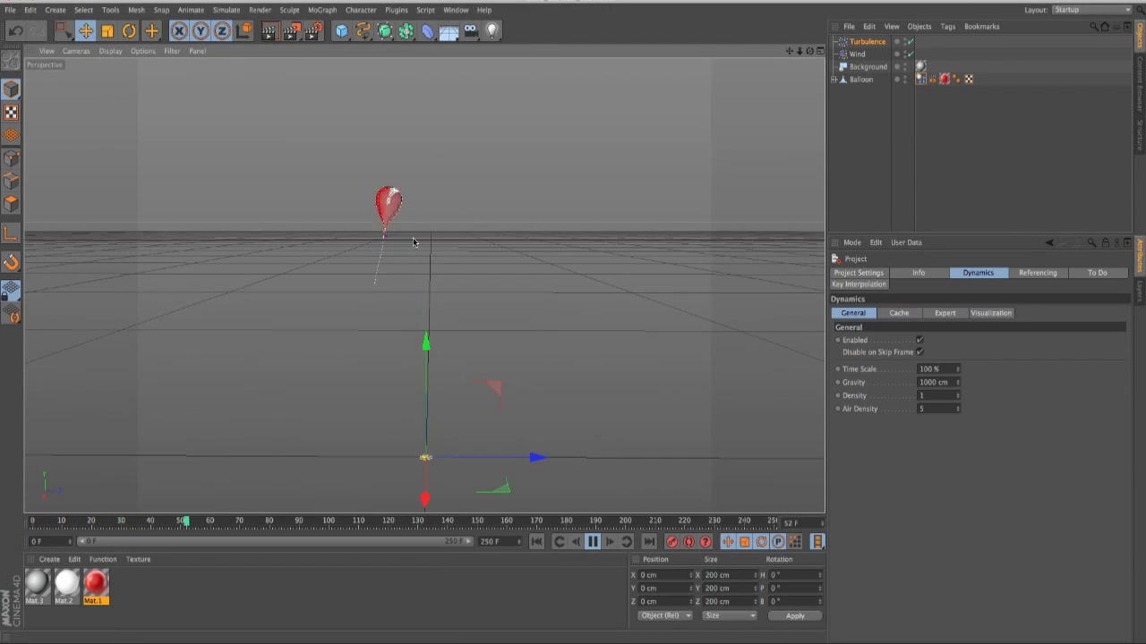
{"action": "left_click", "coordinate": [537, 542]}
{"action": "left_click", "coordinate": [594, 542]}
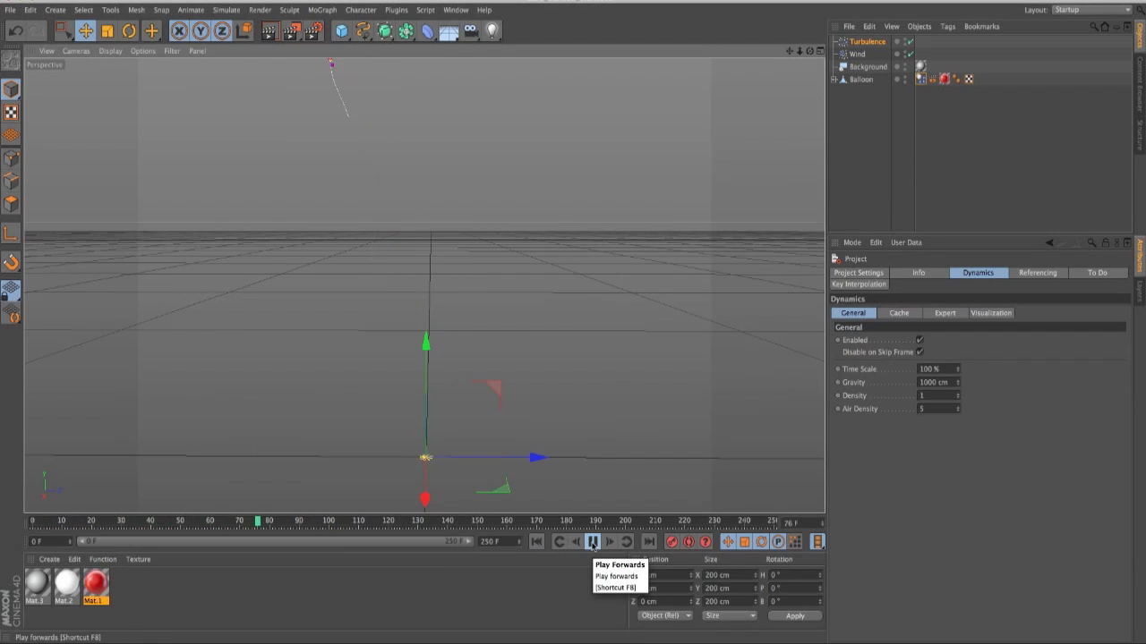
Stop the simulation at the first frame, reframe the balloon and set the project's dynamics Air Density to 1
{"action": "left_click", "coordinate": [592, 541]}
{"action": "left_click", "coordinate": [535, 541]}
{"action": "middle_click_drag", "start_coordinate": [453, 409], "coordinate": [442, 378], "text": "alt"}
{"action": "right_click_drag", "start_coordinate": [455, 330], "coordinate": [522, 363], "text": "alt"}
{"action": "middle_click_drag", "start_coordinate": [439, 385], "coordinate": [435, 334], "text": "alt"}
{"action": "right_click_drag", "start_coordinate": [426, 358], "coordinate": [537, 329], "text": "alt"}
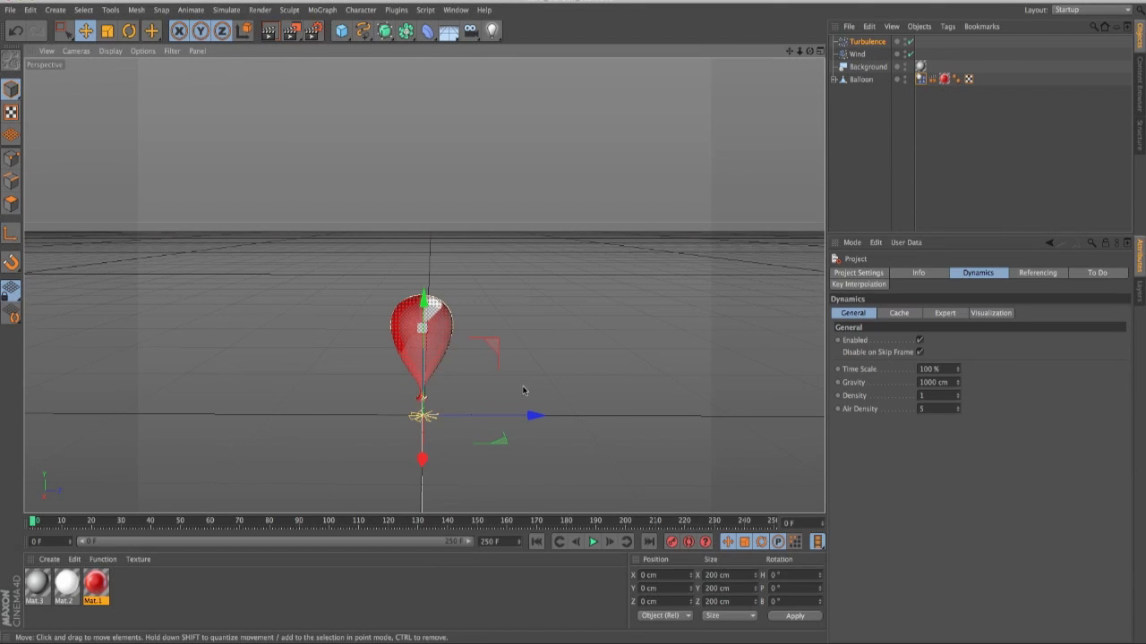
{"action": "middle_click_drag", "start_coordinate": [524, 390], "coordinate": [513, 384], "text": "alt"}
{"action": "left_click_drag", "start_coordinate": [925, 412], "coordinate": [890, 432]}
{"action": "type", "text": "1"}
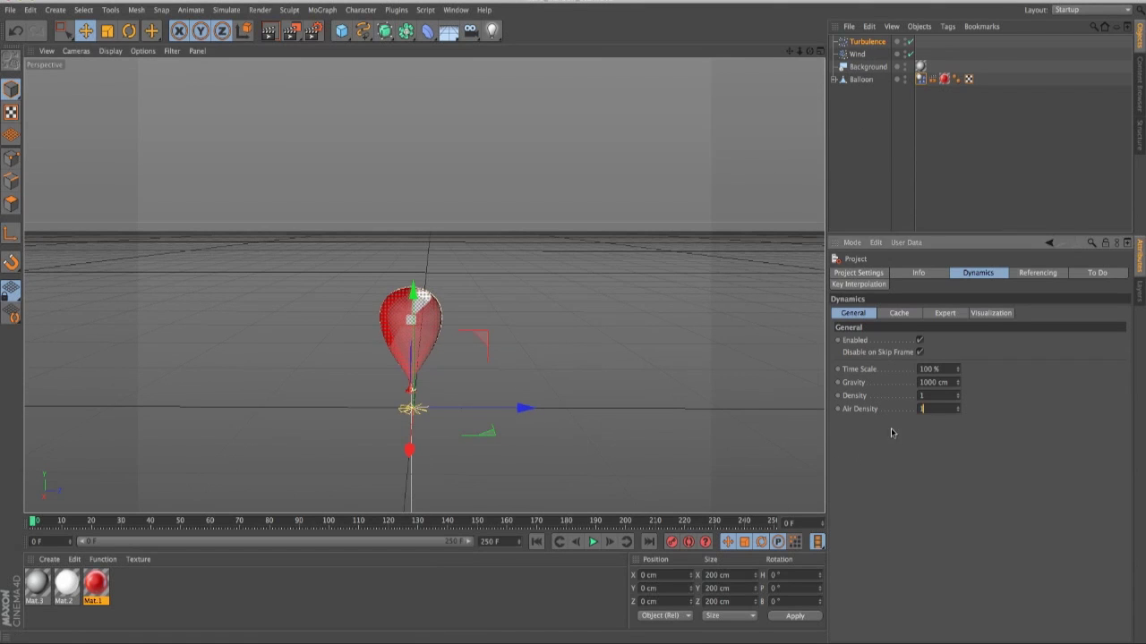
Open the Mass settings of the balloon's Dynamics Body tag
{"action": "left_click", "coordinate": [920, 79]}
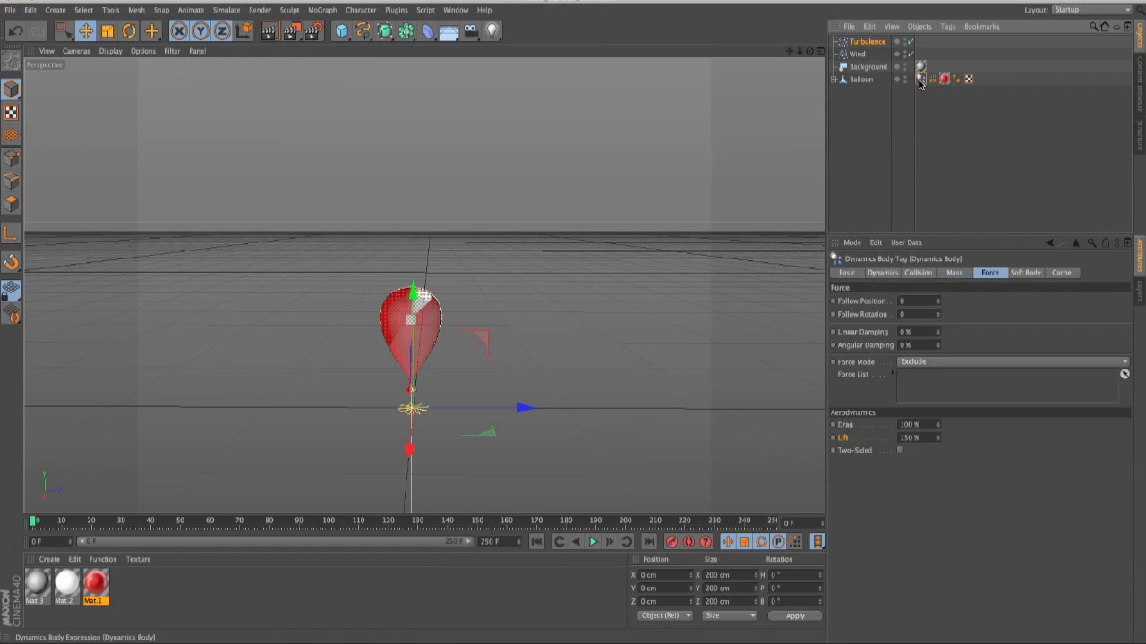
{"action": "left_click", "coordinate": [954, 272]}
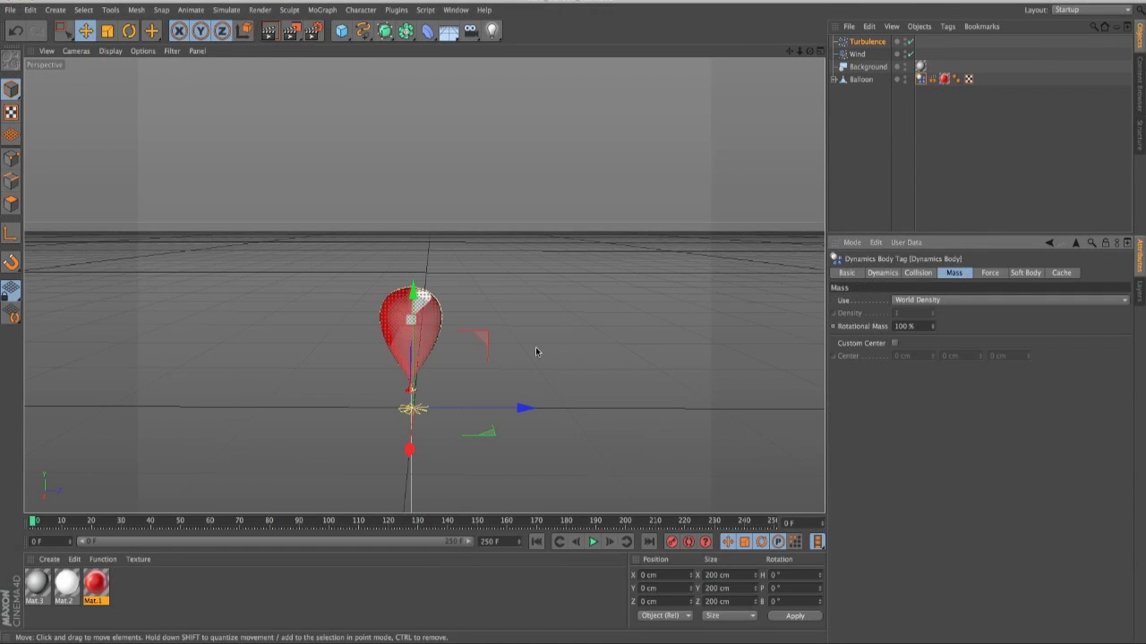
{"action": "middle_click_drag", "start_coordinate": [502, 323], "coordinate": [500, 305], "text": "alt"}
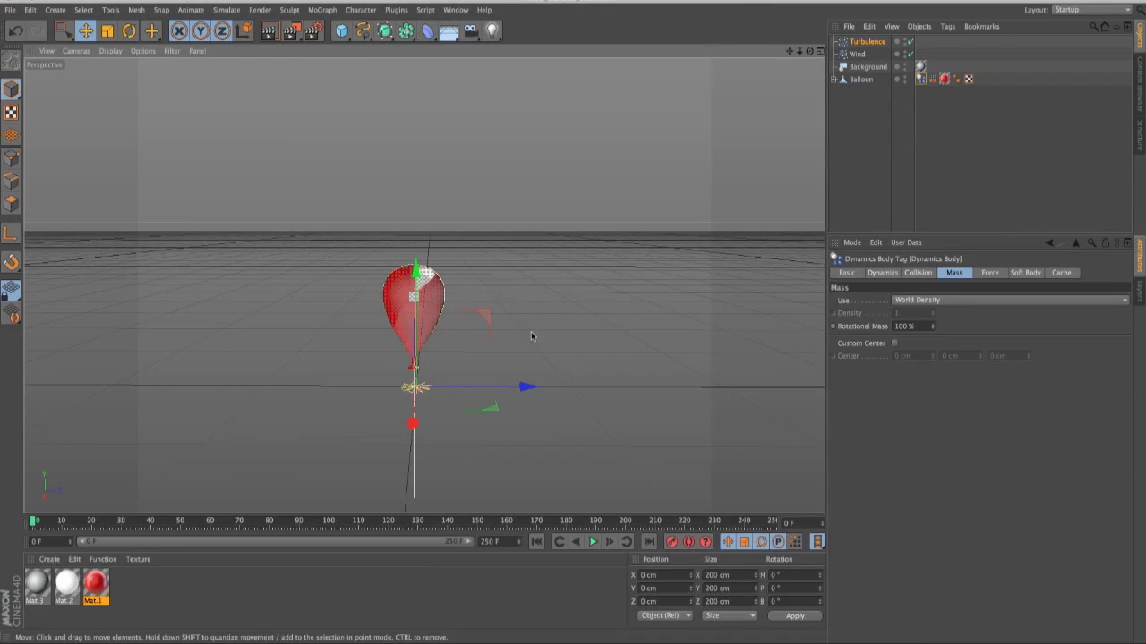
Play the balloon simulation while following its rise through the scene, and return to the first frame
{"action": "left_click", "coordinate": [592, 541]}
{"action": "left_click_drag", "start_coordinate": [552, 302], "coordinate": [329, 465], "text": "alt"}
{"action": "middle_click_drag", "start_coordinate": [448, 195], "coordinate": [427, 295], "text": "alt"}
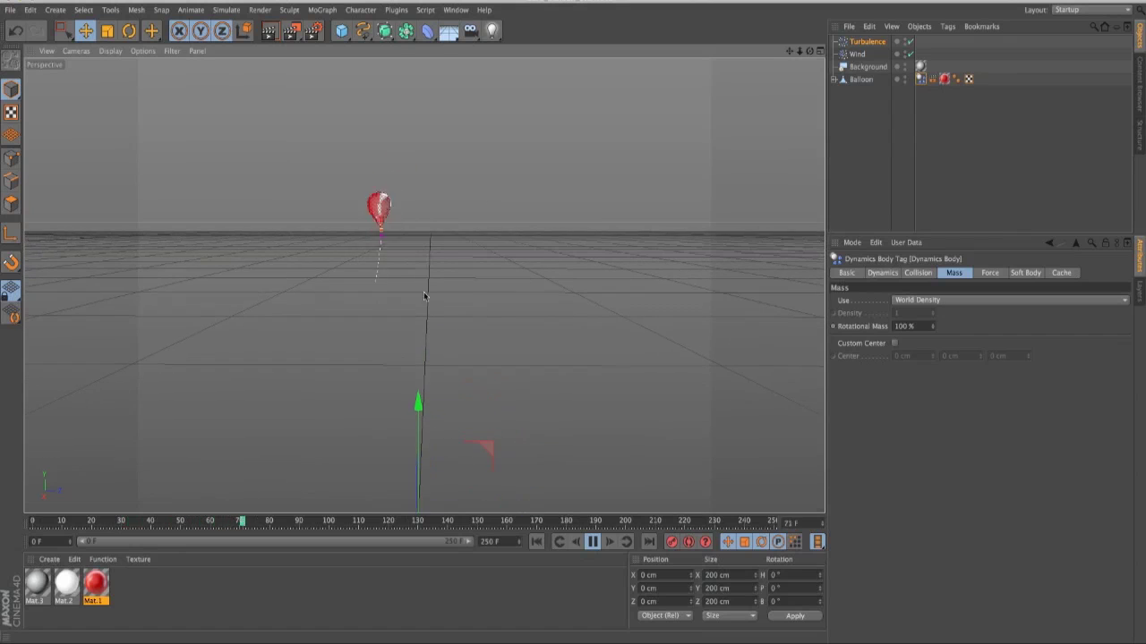
{"action": "middle_click_drag", "start_coordinate": [432, 150], "coordinate": [432, 247], "text": "alt"}
{"action": "middle_click_drag", "start_coordinate": [437, 112], "coordinate": [424, 287], "text": "alt"}
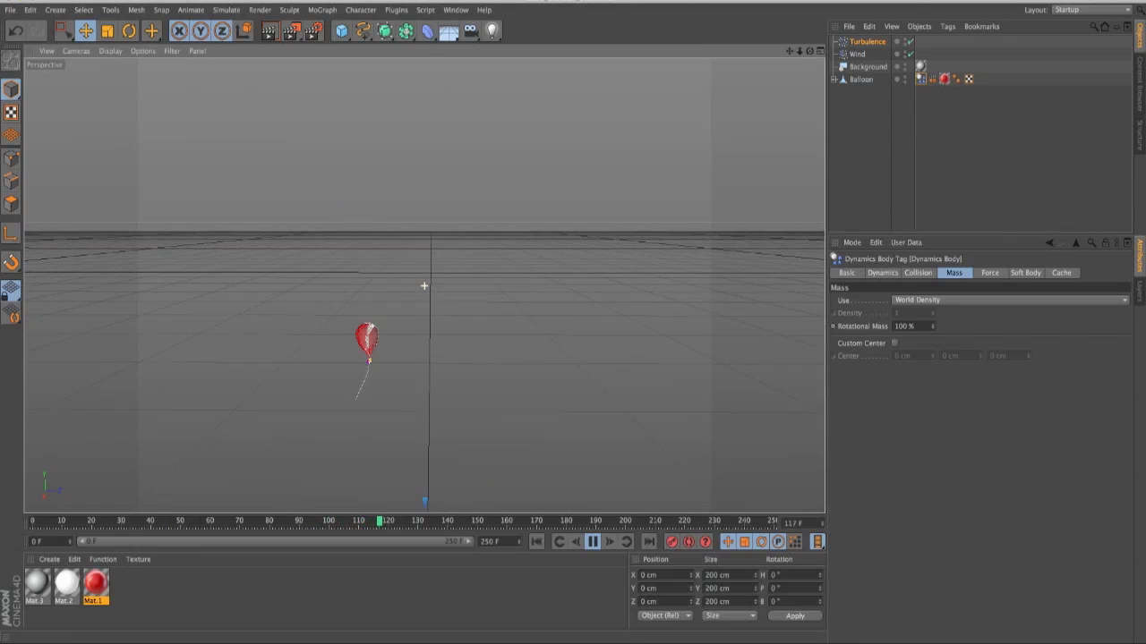
{"action": "middle_click_drag", "start_coordinate": [333, 234], "coordinate": [407, 229], "text": "alt"}
{"action": "middle_click_drag", "start_coordinate": [430, 117], "coordinate": [425, 295], "text": "alt"}
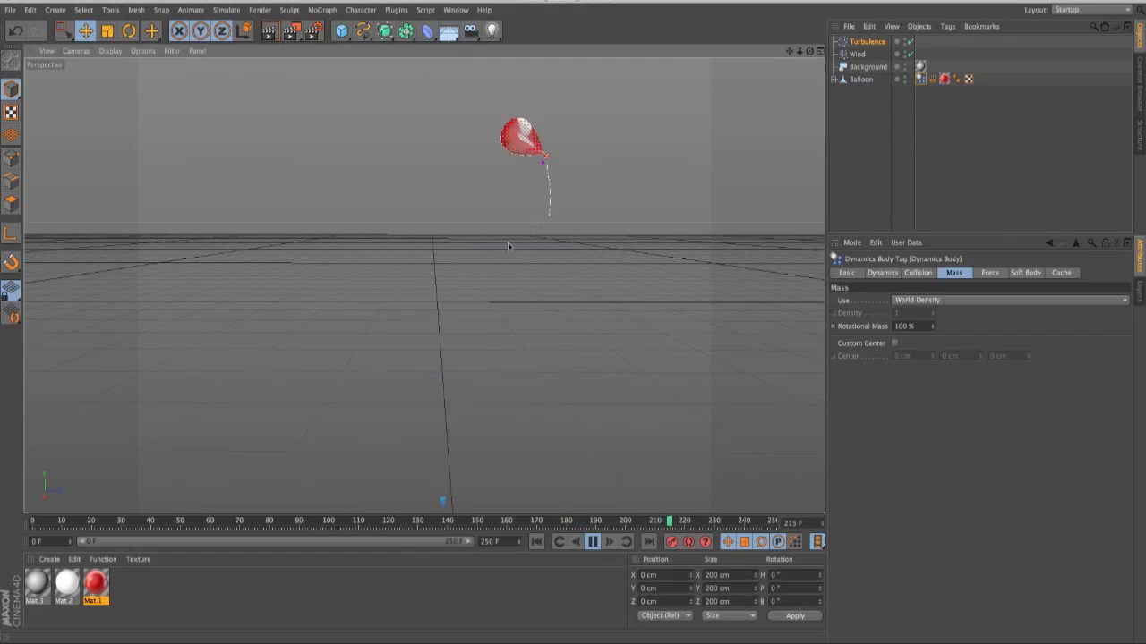
{"action": "left_click", "coordinate": [582, 548]}
{"action": "left_click", "coordinate": [535, 541]}
Enable Custom Center in the Dynamics Body's mass settings and open its Y value for editing
{"action": "middle_click_drag", "start_coordinate": [436, 83], "coordinate": [421, 212], "text": "alt"}
{"action": "scroll", "coordinate": [422, 268], "scroll_direction": "down", "scroll_amount": 5}
{"action": "right_click_drag", "start_coordinate": [446, 340], "coordinate": [584, 330], "text": "alt"}
{"action": "mouse_move", "coordinate": [584, 330]}
{"action": "left_mouse_down", "text": "alt"}
{"action": "mouse_move", "coordinate": [537, 328]}
{"action": "mouse_move", "coordinate": [571, 331]}
{"action": "left_mouse_up", "text": "alt"}
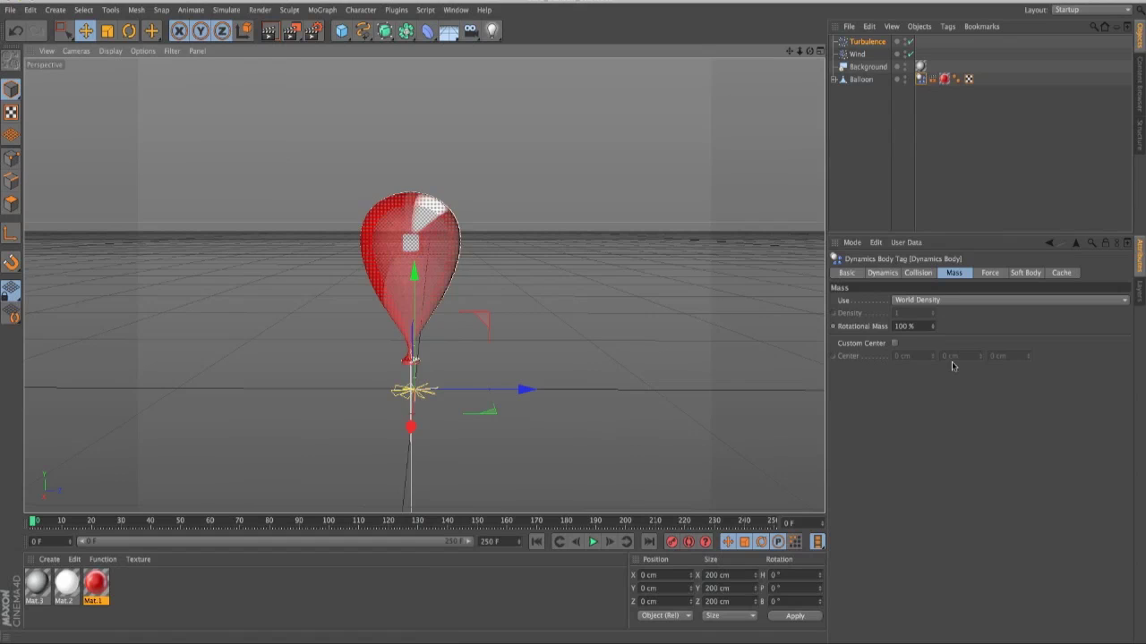
{"action": "left_click", "coordinate": [894, 343]}
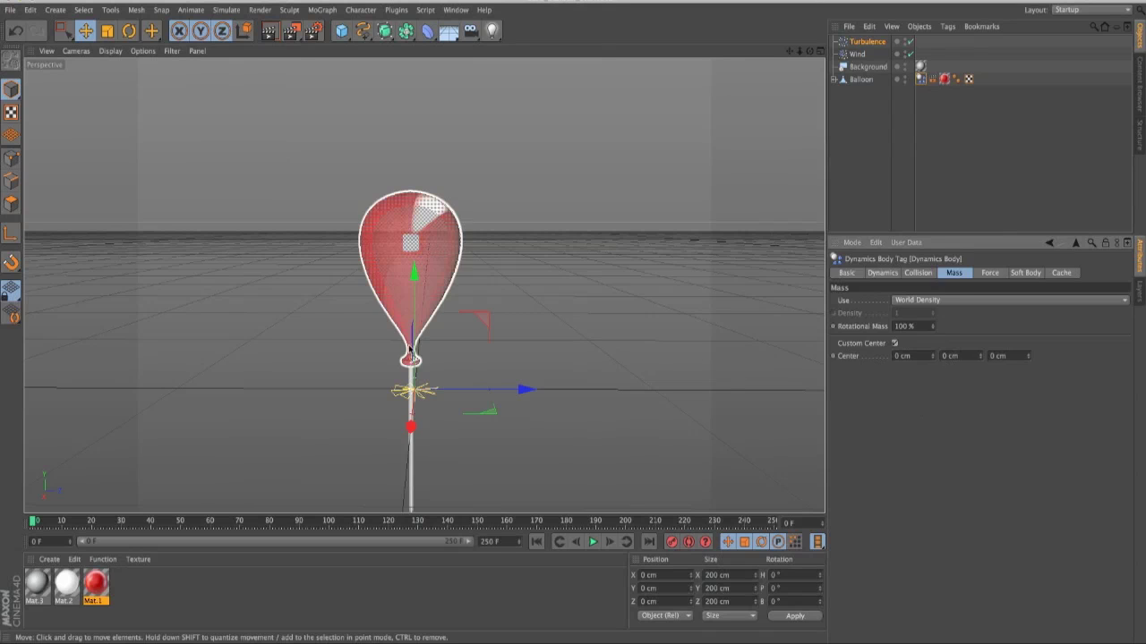
{"action": "left_click", "coordinate": [955, 356]}
Add a Null object and move it up inside the balloon to a height of about 338 cm
{"action": "left_click_drag", "start_coordinate": [333, 32], "coordinate": [374, 54]}
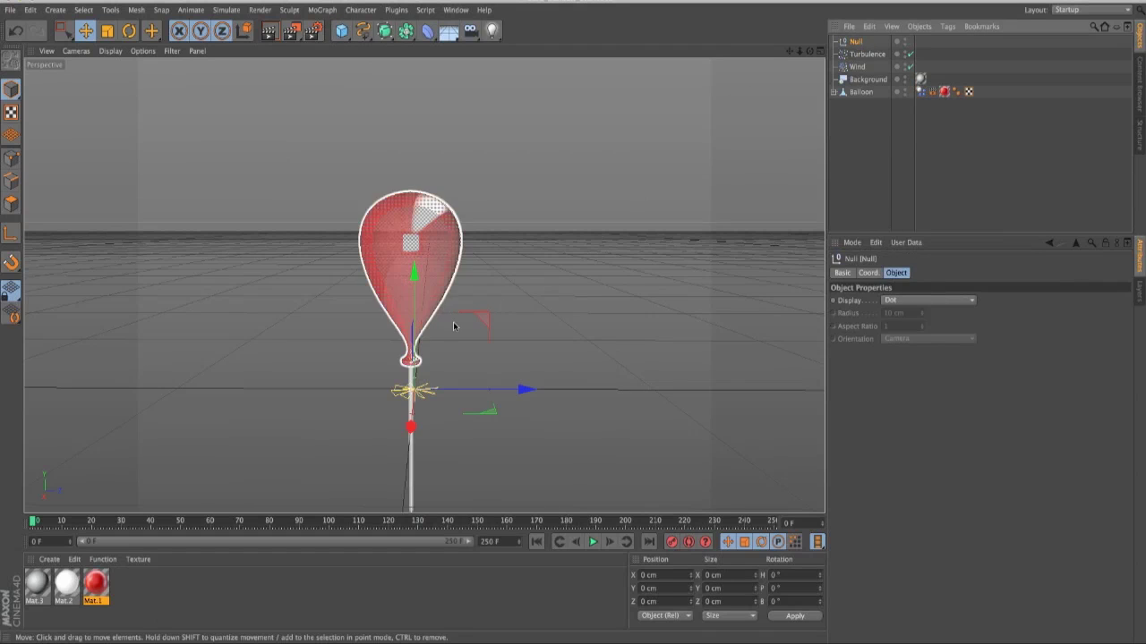
{"action": "key", "text": "F2"}
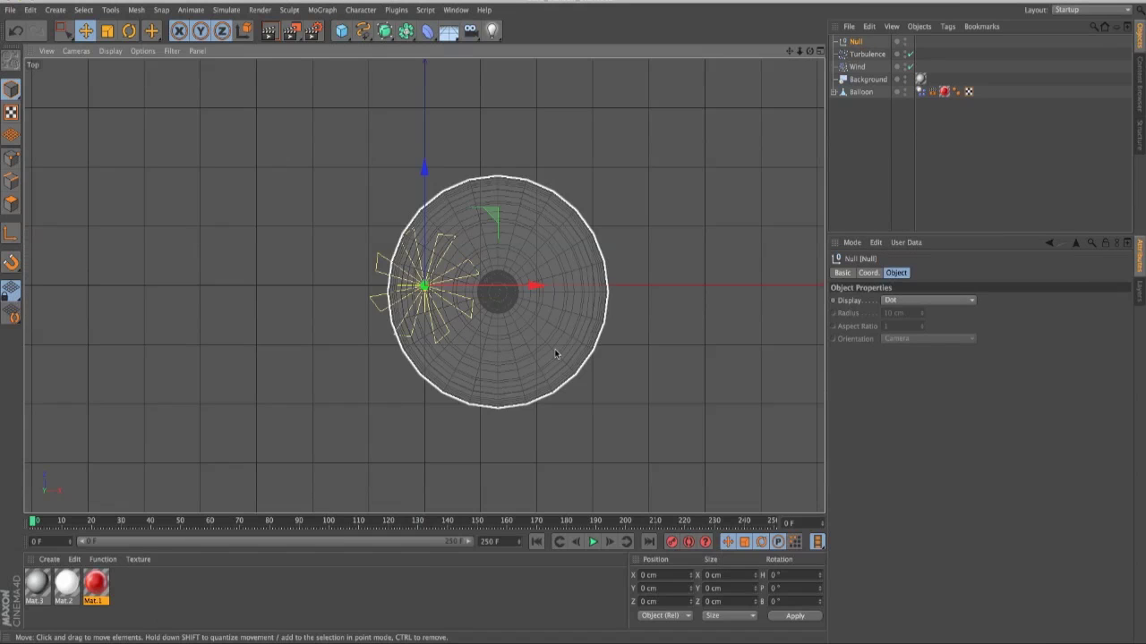
{"action": "key", "text": "F3"}
{"action": "key", "text": "F1"}
{"action": "left_click_drag", "start_coordinate": [541, 342], "coordinate": [544, 283]}
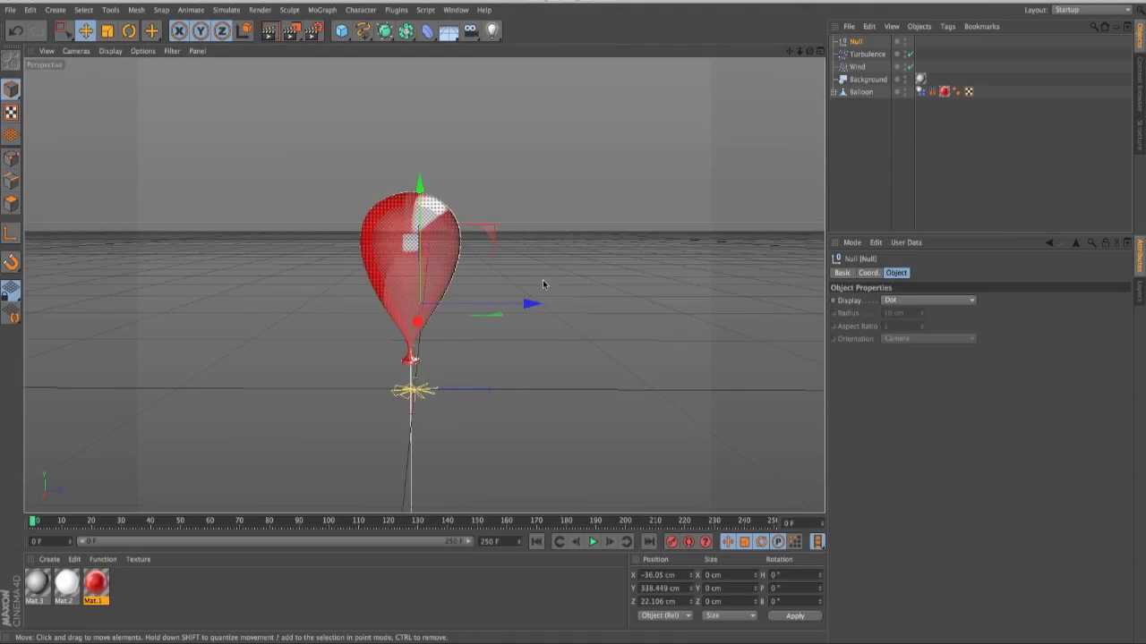
Centre the Null in the balloon in the Right view at about Y 455 cm, Z -10 cm, and return to the Perspective view
{"action": "key", "text": "F3"}
{"action": "middle_click_drag", "start_coordinate": [552, 305], "coordinate": [553, 268], "text": "alt"}
{"action": "left_click_drag", "start_coordinate": [517, 255], "coordinate": [500, 381]}
{"action": "mouse_move", "coordinate": [428, 374]}
{"action": "left_mouse_down"}
{"action": "mouse_move", "coordinate": [430, 126]}
{"action": "mouse_move", "coordinate": [425, 184]}
{"action": "mouse_move", "coordinate": [421, 165]}
{"action": "mouse_move", "coordinate": [409, 185]}
{"action": "left_mouse_up"}
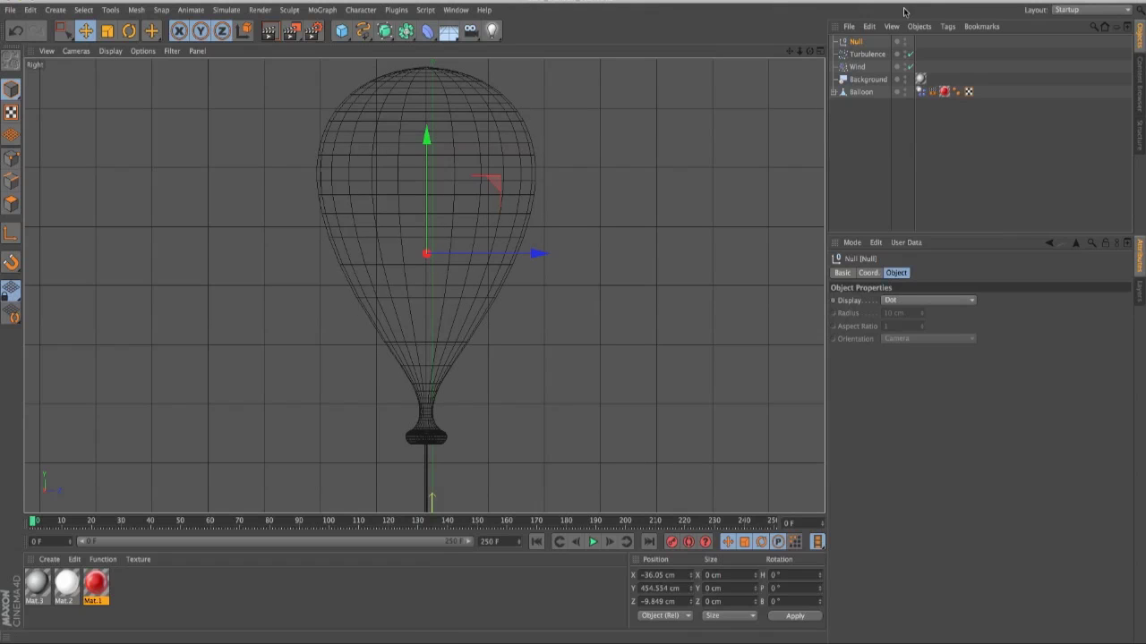
{"action": "left_click", "coordinate": [820, 52]}
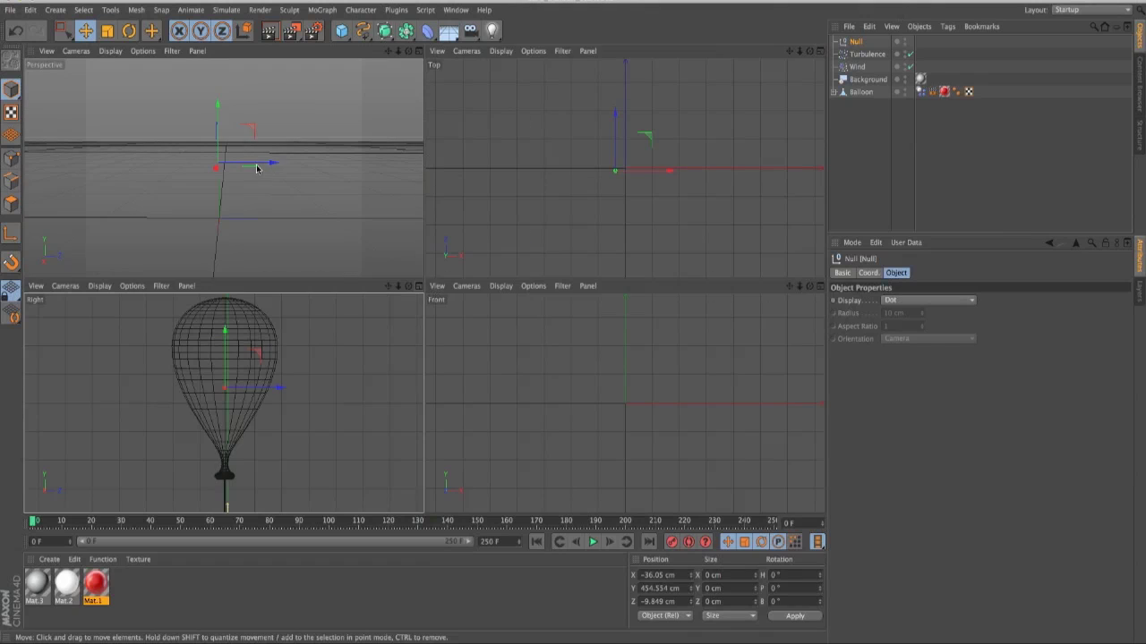
{"action": "left_click", "coordinate": [419, 53]}
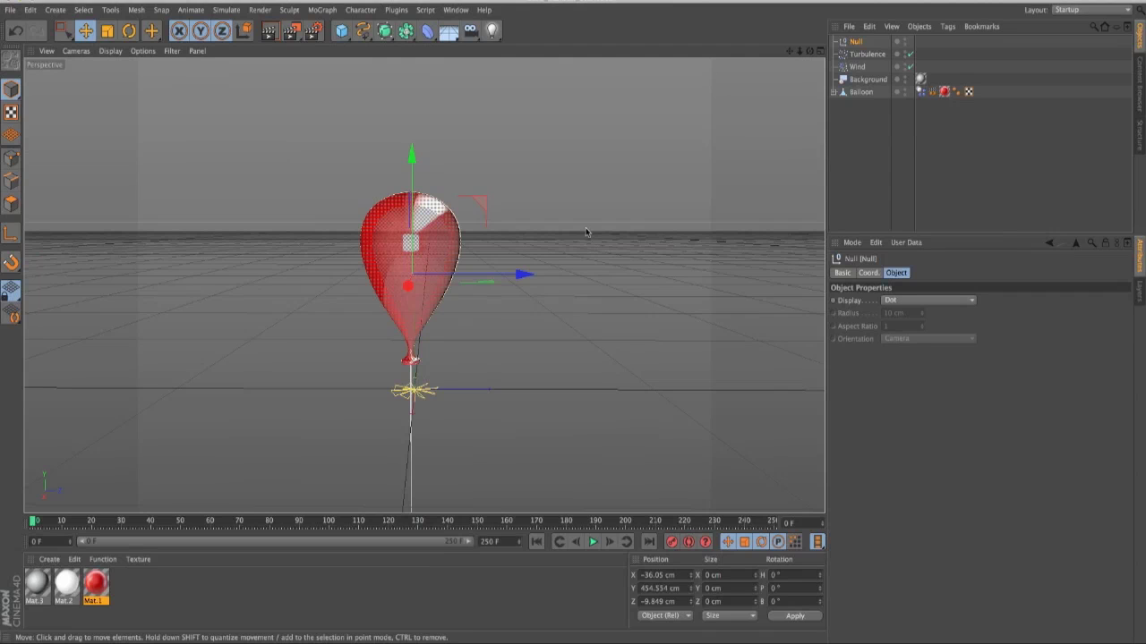
Set the Y value of the custom mass center in the balloon's Dynamics Body tag to 325 cm
{"action": "left_click", "coordinate": [861, 92]}
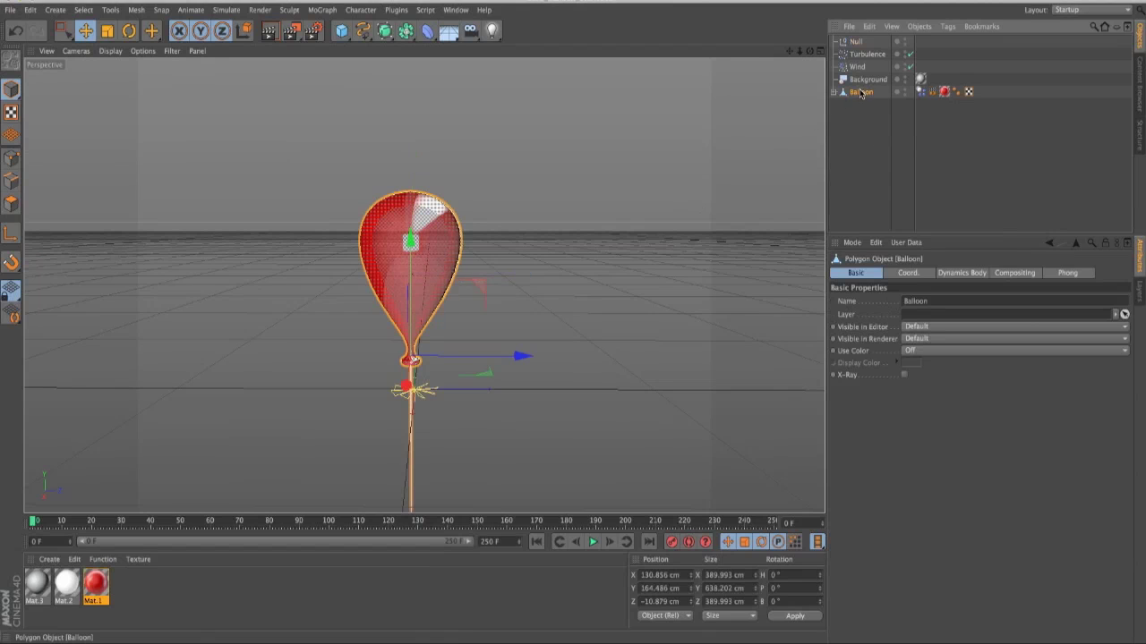
{"action": "left_click", "coordinate": [921, 92]}
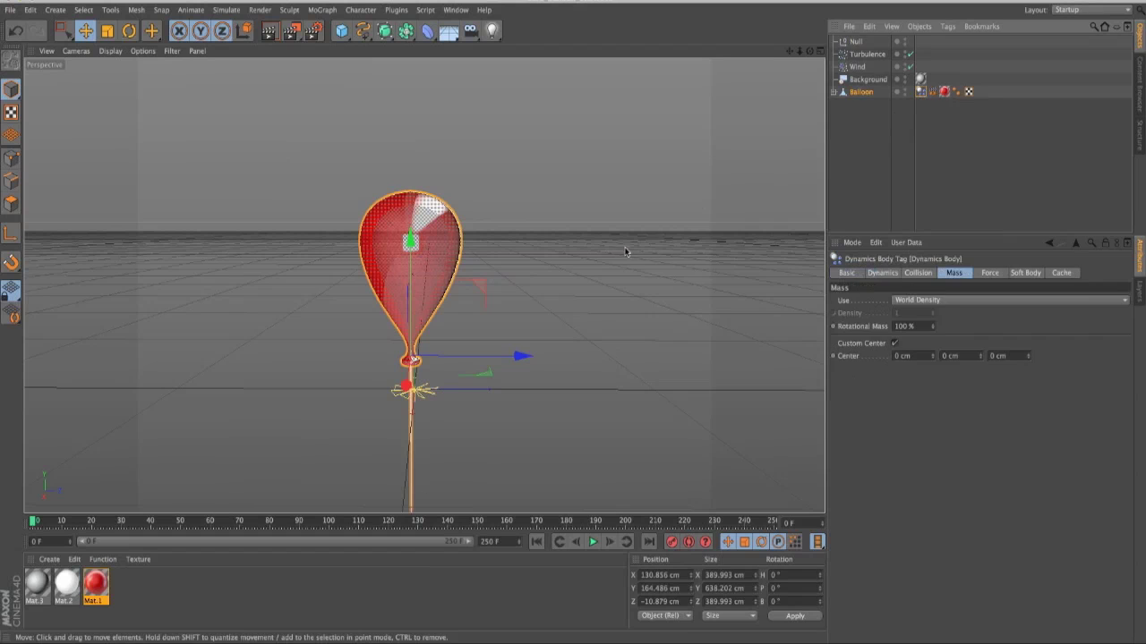
{"action": "left_click", "coordinate": [951, 355]}
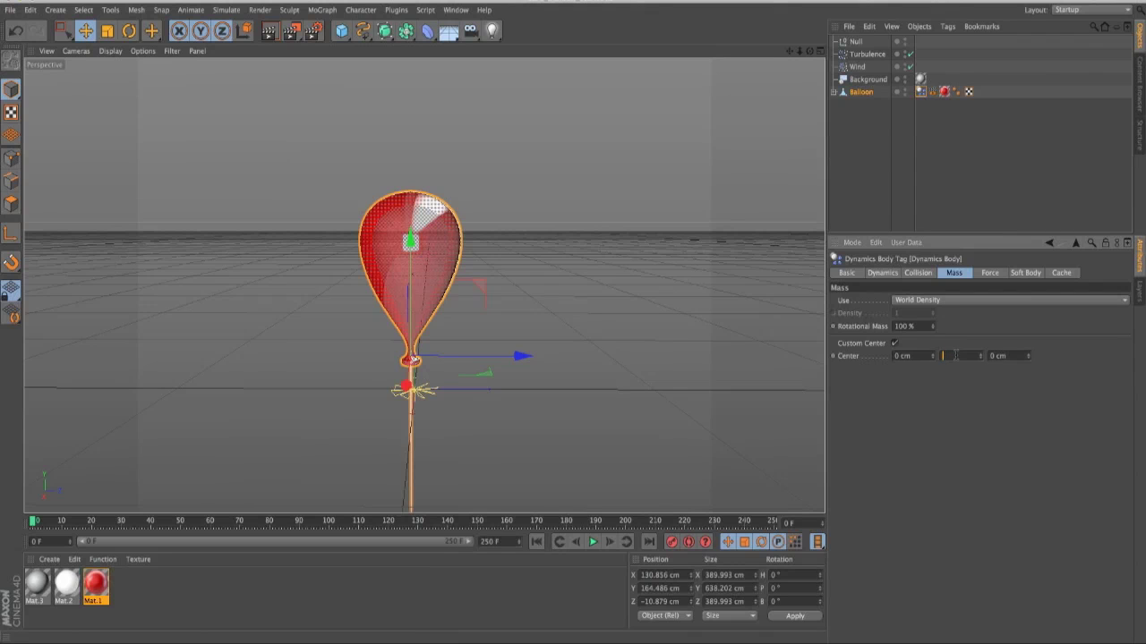
Play the simulation with a wide framing, follow the balloon's rise and rewind to the first frame
{"action": "middle_click_drag", "start_coordinate": [424, 253], "coordinate": [384, 344], "text": "alt"}
{"action": "right_click_drag", "start_coordinate": [517, 278], "coordinate": [450, 311], "text": "alt"}
{"action": "middle_click_drag", "start_coordinate": [488, 242], "coordinate": [450, 301], "text": "alt"}
{"action": "left_click", "coordinate": [592, 542]}
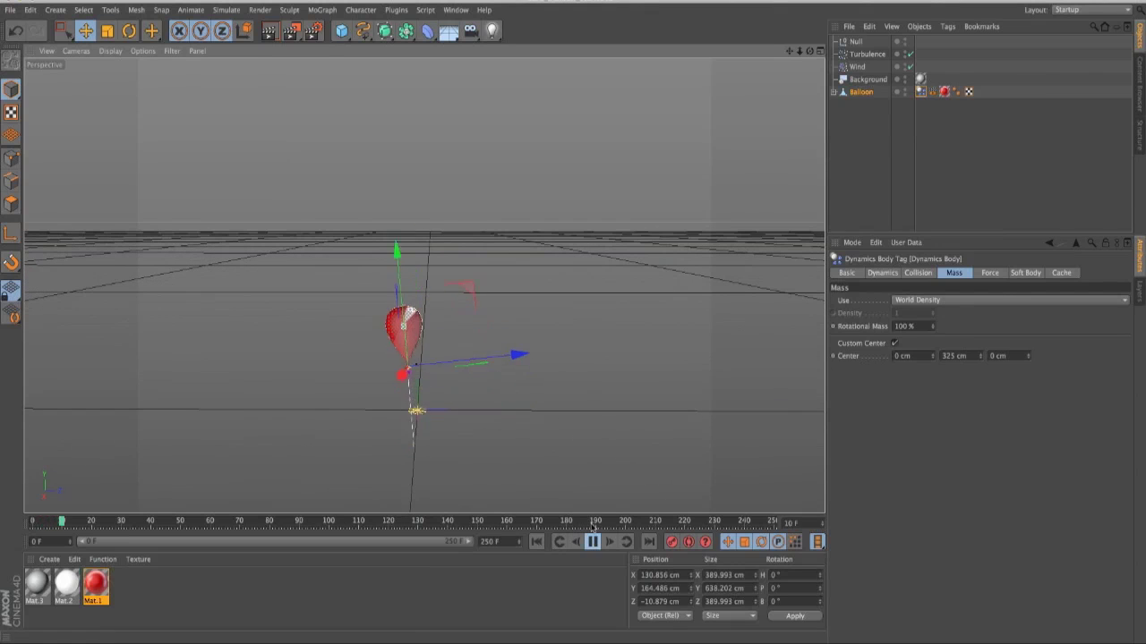
{"action": "right_click_drag", "start_coordinate": [589, 234], "coordinate": [509, 284], "text": "alt"}
{"action": "middle_click_drag", "start_coordinate": [509, 284], "coordinate": [399, 388], "text": "alt"}
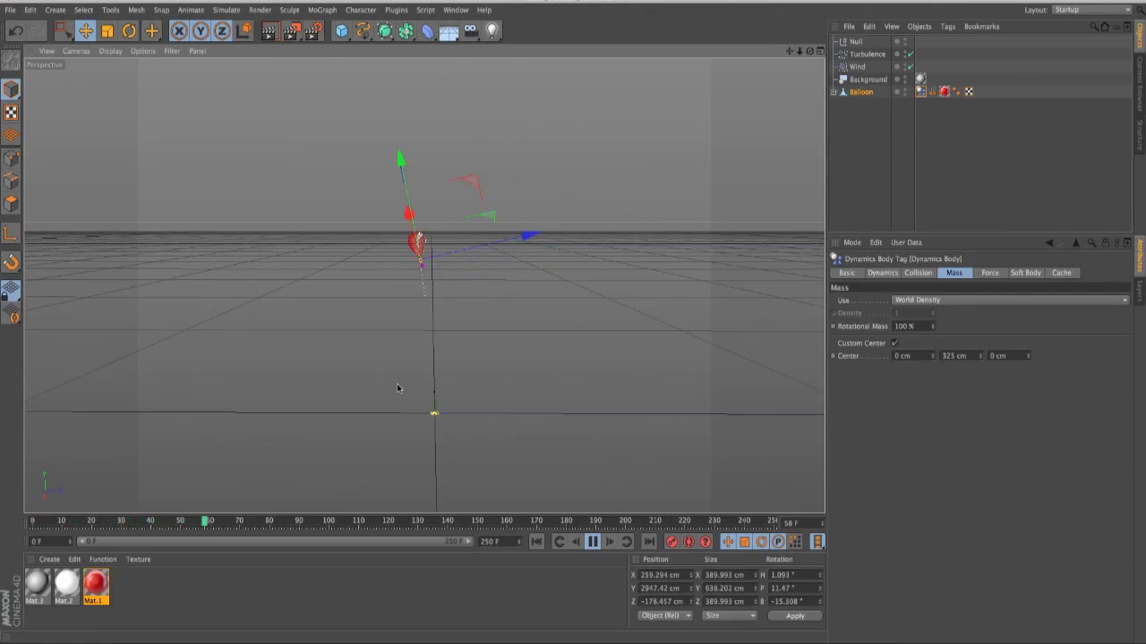
{"action": "middle_click_drag", "start_coordinate": [598, 344], "coordinate": [588, 450], "text": "alt"}
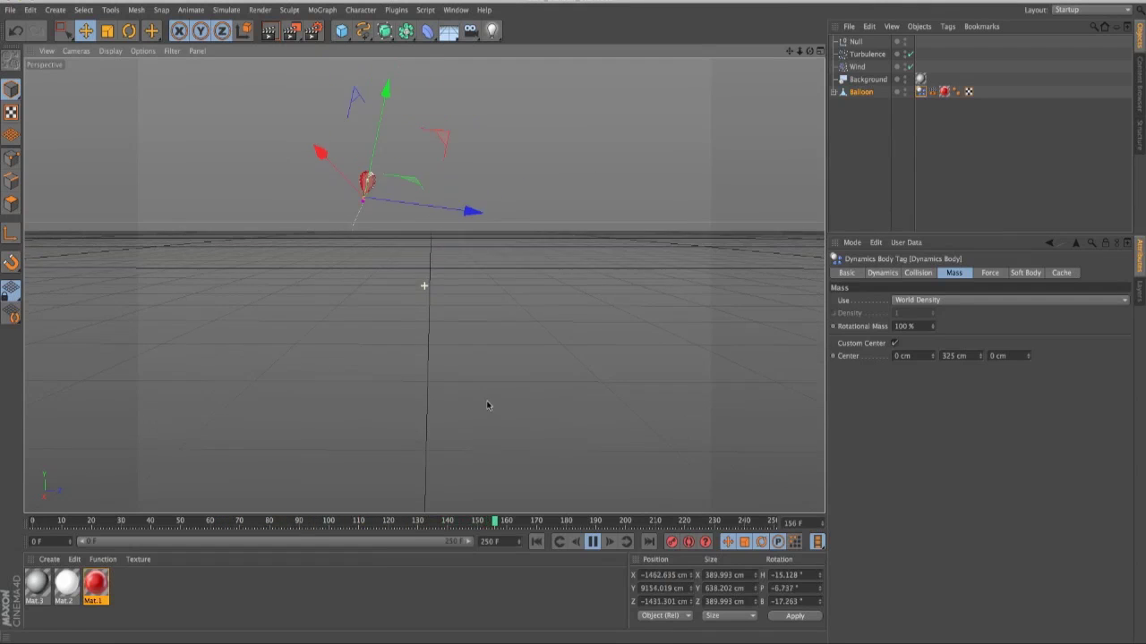
{"action": "middle_click_drag", "start_coordinate": [442, 229], "coordinate": [427, 338], "text": "alt"}
{"action": "middle_click_drag", "start_coordinate": [555, 269], "coordinate": [588, 416], "text": "alt"}
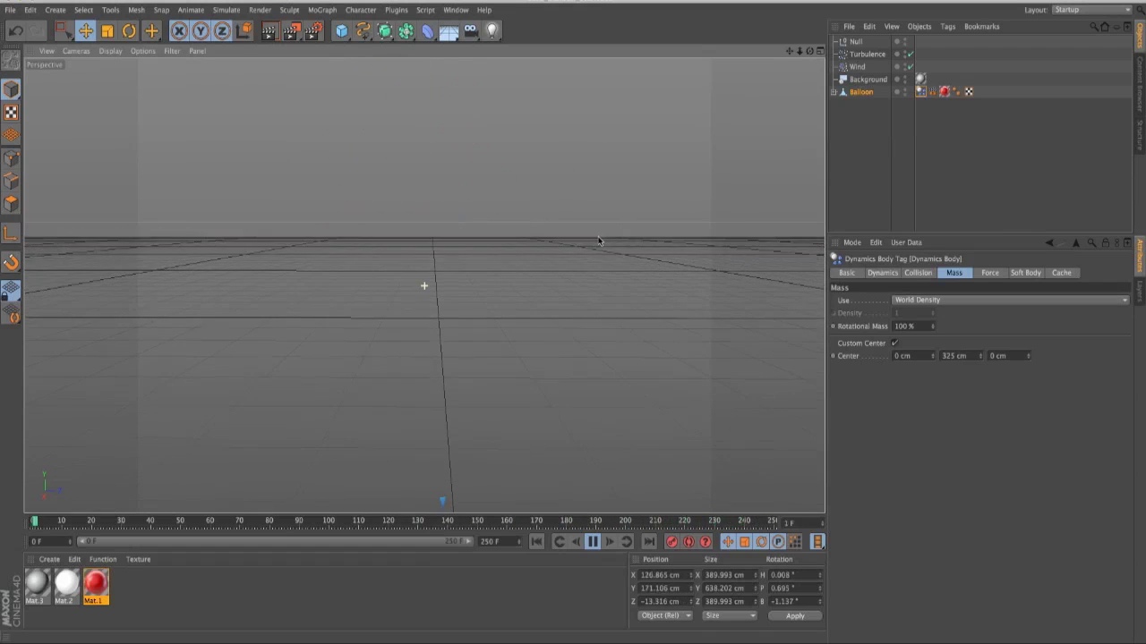
{"action": "middle_click_drag", "start_coordinate": [537, 247], "coordinate": [537, 234], "text": "alt"}
{"action": "left_click", "coordinate": [540, 541]}
Replay the simulation with the camera adjusted around the balloon's start, and pause it partway through its ascent
{"action": "left_click", "coordinate": [592, 542]}
{"action": "middle_click_drag", "start_coordinate": [533, 441], "coordinate": [478, 321], "text": "alt"}
{"action": "right_click_drag", "start_coordinate": [478, 321], "coordinate": [460, 156], "text": "alt"}
{"action": "middle_click_drag", "start_coordinate": [461, 160], "coordinate": [460, 180], "text": "alt"}
{"action": "left_click", "coordinate": [592, 542]}
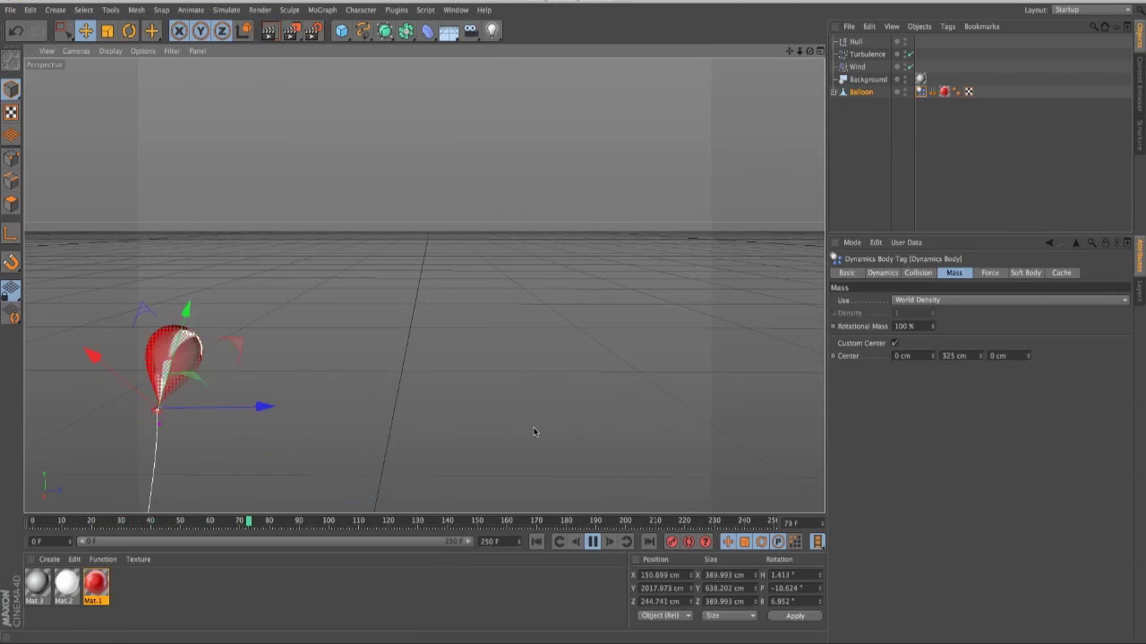
{"action": "left_click", "coordinate": [592, 541]}
{"action": "right_click_drag", "start_coordinate": [376, 225], "coordinate": [286, 288], "text": "alt"}
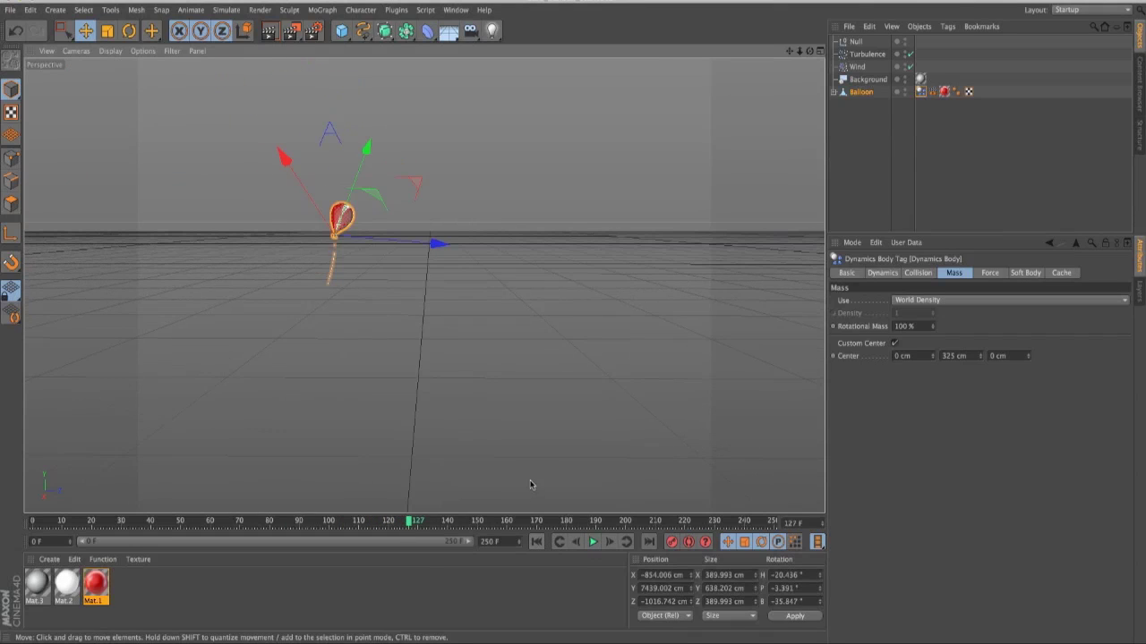
Replay the balloon's flight from an orbited viewpoint and extend the timeline to 400 frames
{"action": "left_click", "coordinate": [536, 541]}
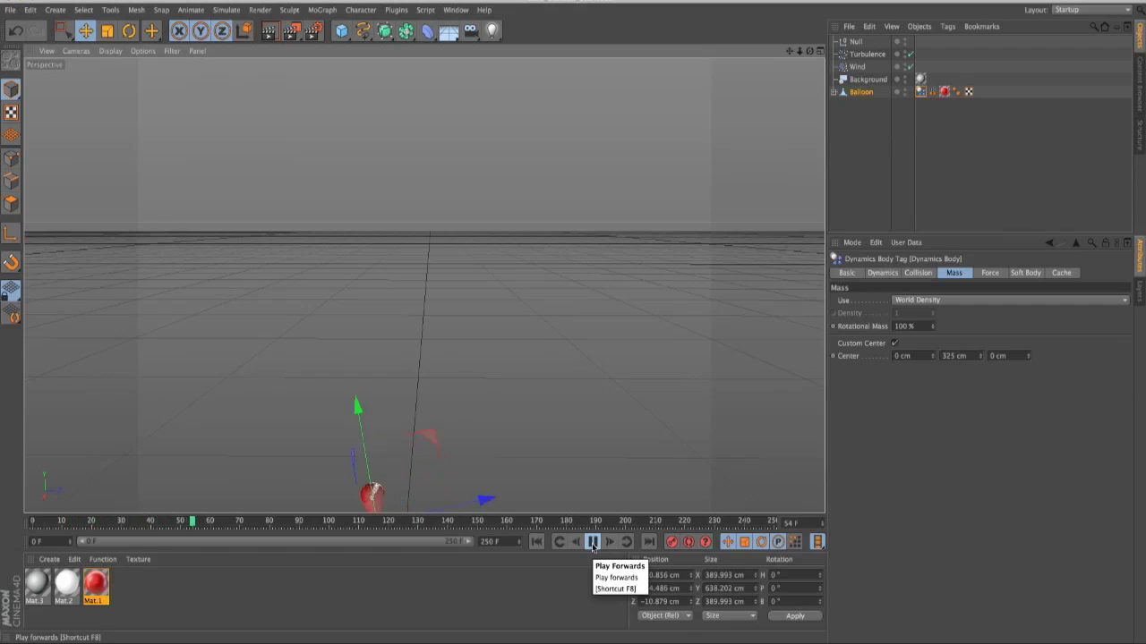
{"action": "left_click_drag", "start_coordinate": [414, 384], "coordinate": [325, 290], "text": "alt"}
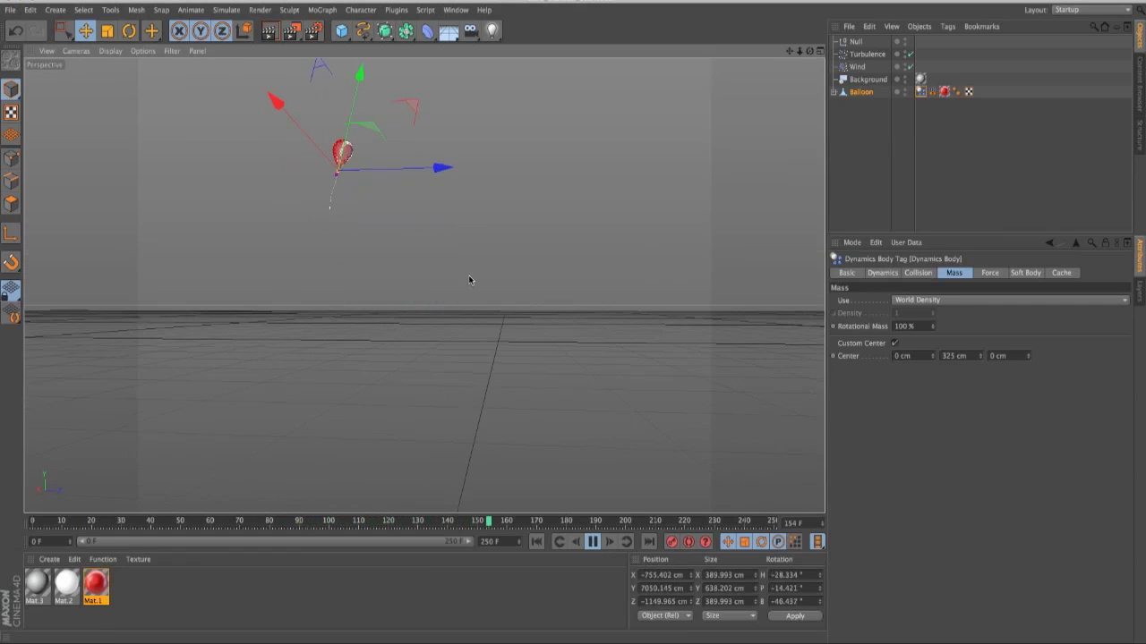
{"action": "left_click", "coordinate": [593, 541]}
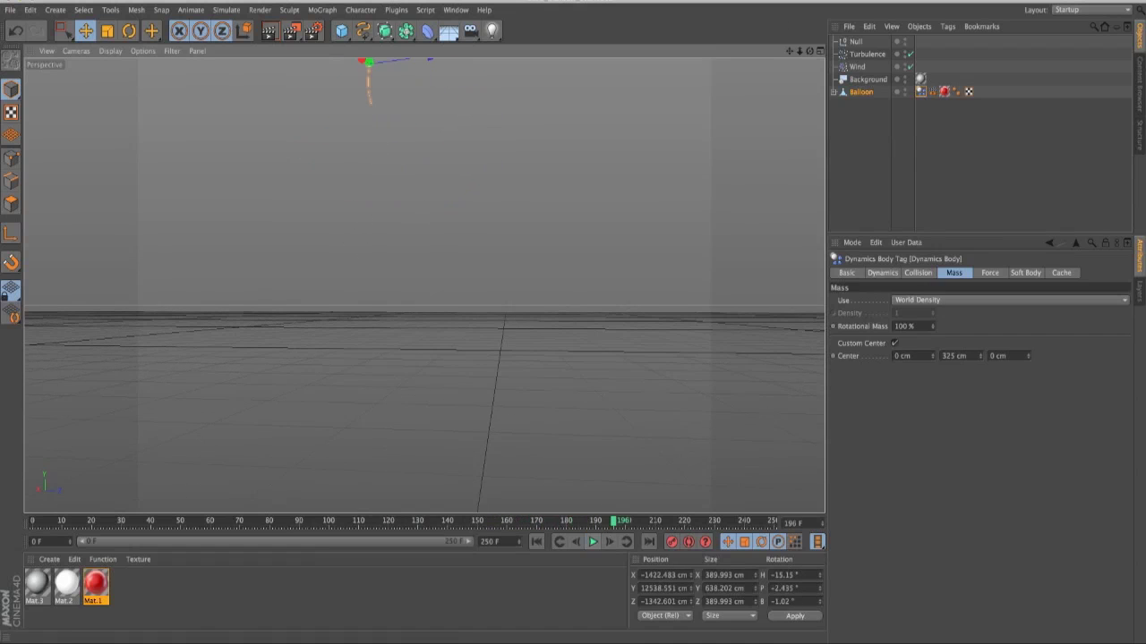
{"action": "left_click", "coordinate": [536, 542]}
{"action": "middle_click_drag", "start_coordinate": [514, 417], "coordinate": [503, 260], "text": "alt"}
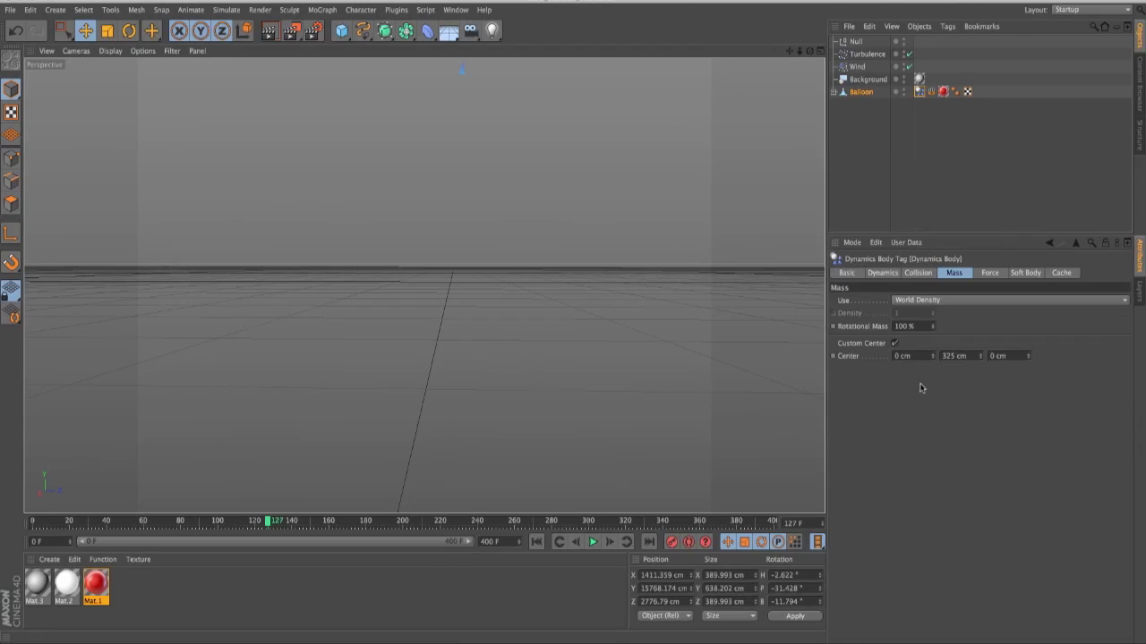
Rewind the simulation, bring the balloon back into view and set the custom mass center's Y value to 800 cm
{"action": "double_click", "coordinate": [960, 355]}
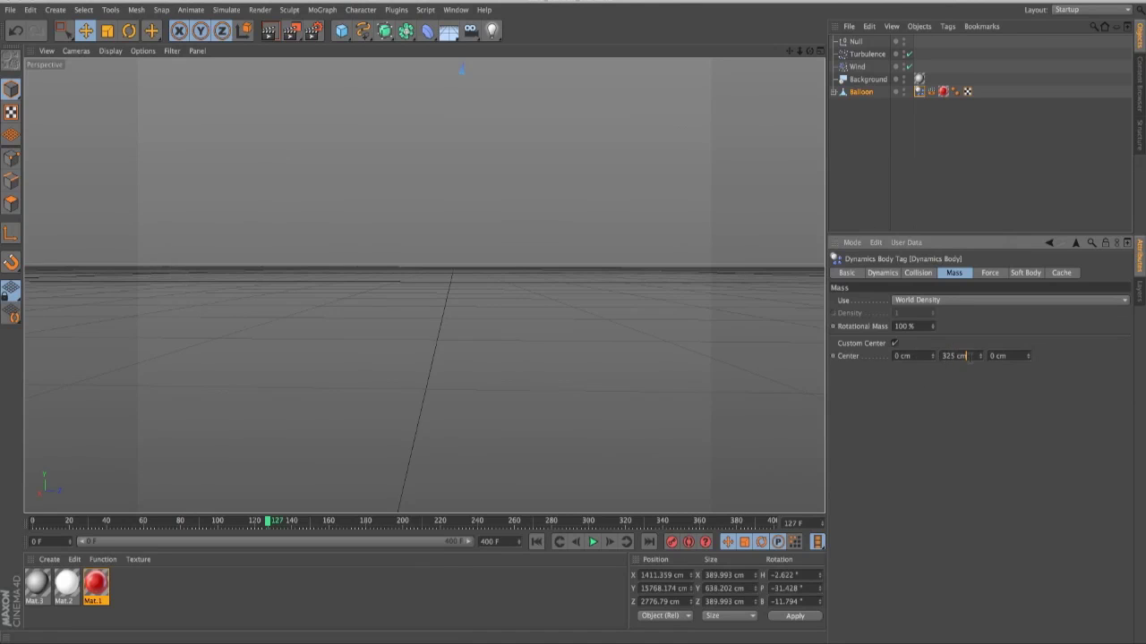
{"action": "left_click", "coordinate": [537, 541]}
{"action": "middle_click_drag", "start_coordinate": [489, 461], "coordinate": [486, 286], "text": "alt"}
{"action": "middle_click_drag", "start_coordinate": [429, 364], "coordinate": [462, 421], "text": "alt"}
{"action": "left_click", "coordinate": [973, 355]}
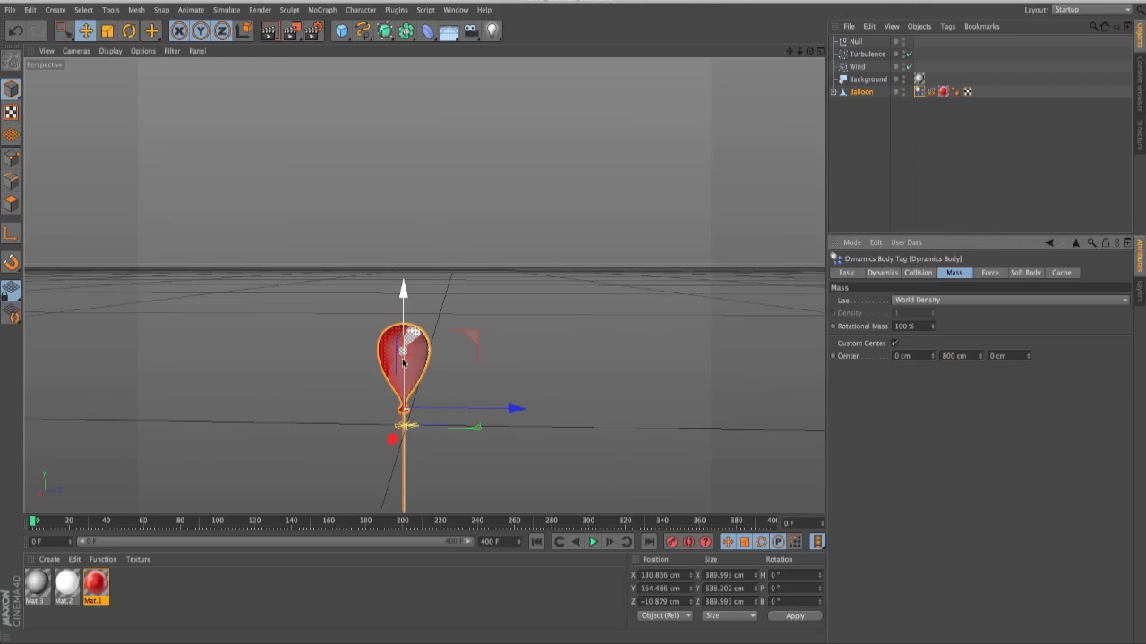
Play the simulation with the 800 cm mass center, rewind it and reframe the balloon at its starting position
{"action": "scroll", "coordinate": [425, 289], "scroll_direction": "down", "scroll_amount": 3}
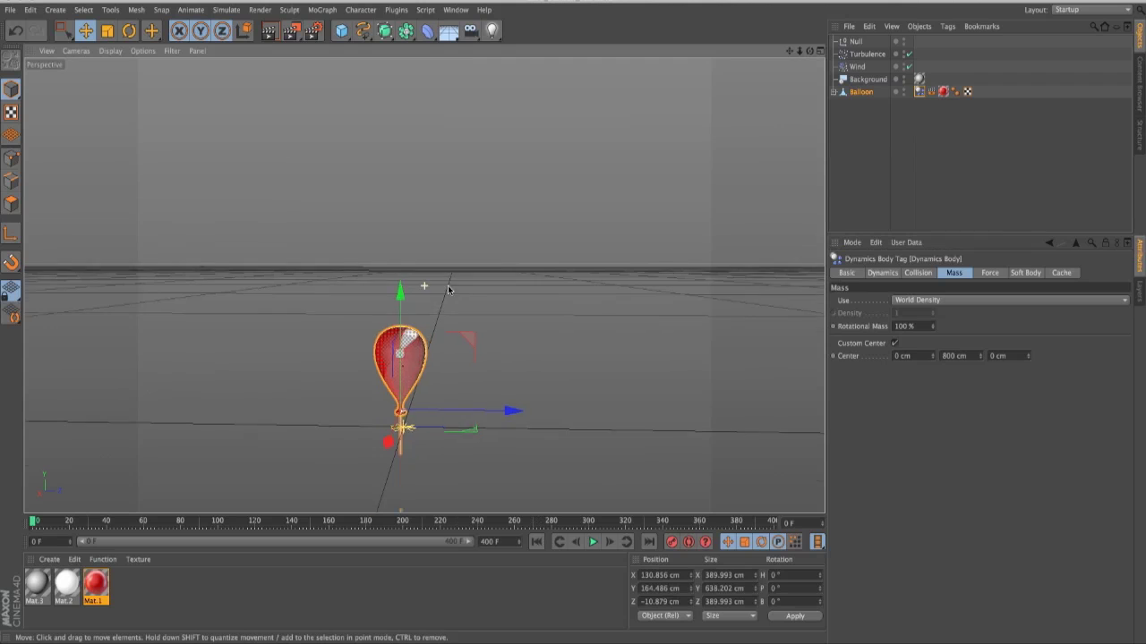
{"action": "middle_click_drag", "start_coordinate": [462, 301], "coordinate": [435, 423], "text": "alt"}
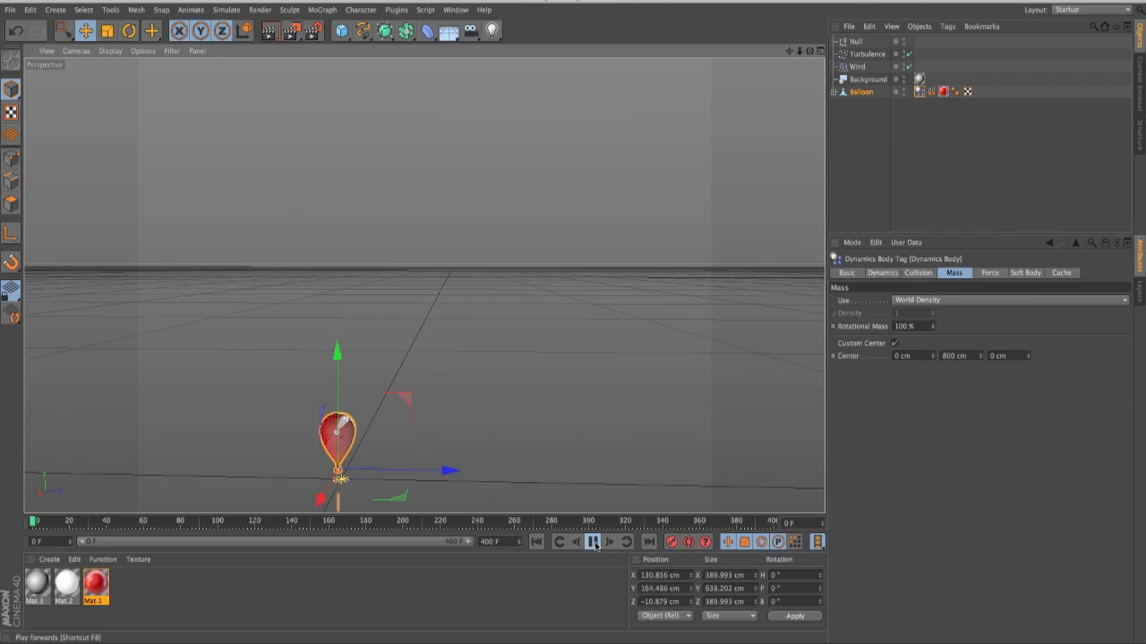
{"action": "left_click", "coordinate": [592, 543]}
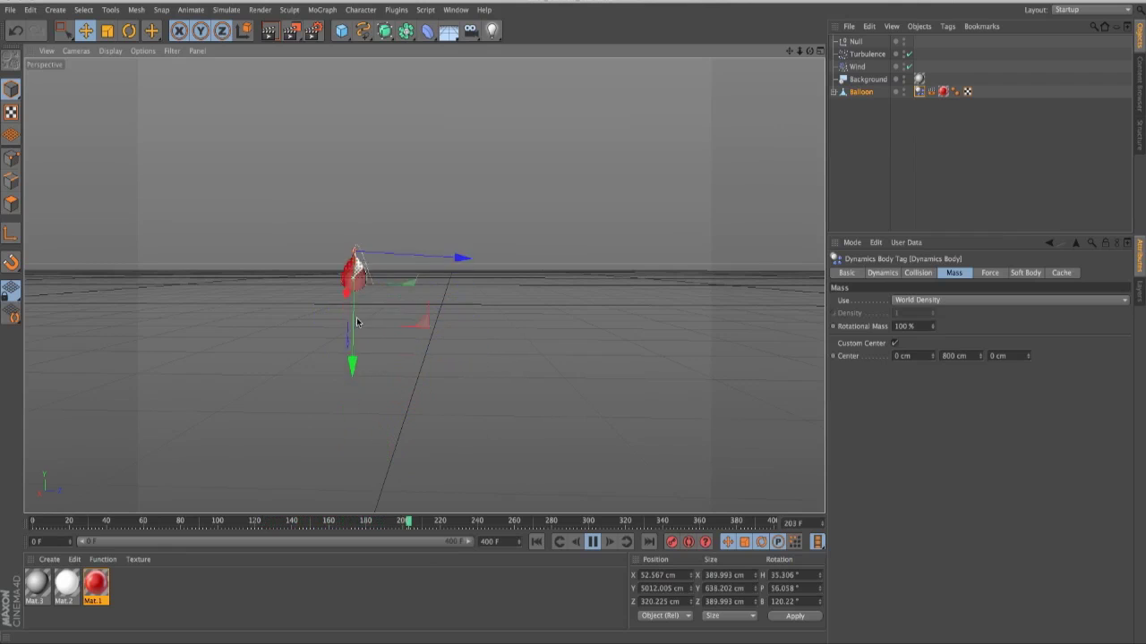
{"action": "left_click", "coordinate": [592, 541]}
{"action": "left_click", "coordinate": [535, 541]}
{"action": "middle_click_drag", "start_coordinate": [445, 344], "coordinate": [487, 231], "text": "alt"}
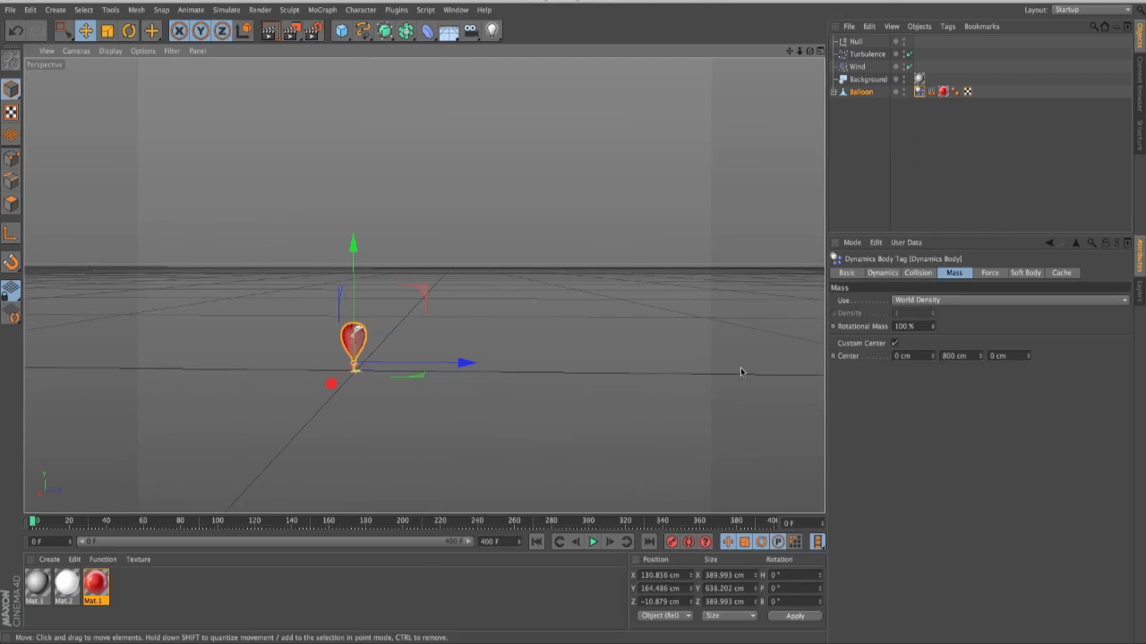
Bring the balloon and its string into closer view and set the custom mass center's Y value to -200 cm
{"action": "middle_click_drag", "start_coordinate": [371, 397], "coordinate": [375, 358], "text": "alt"}
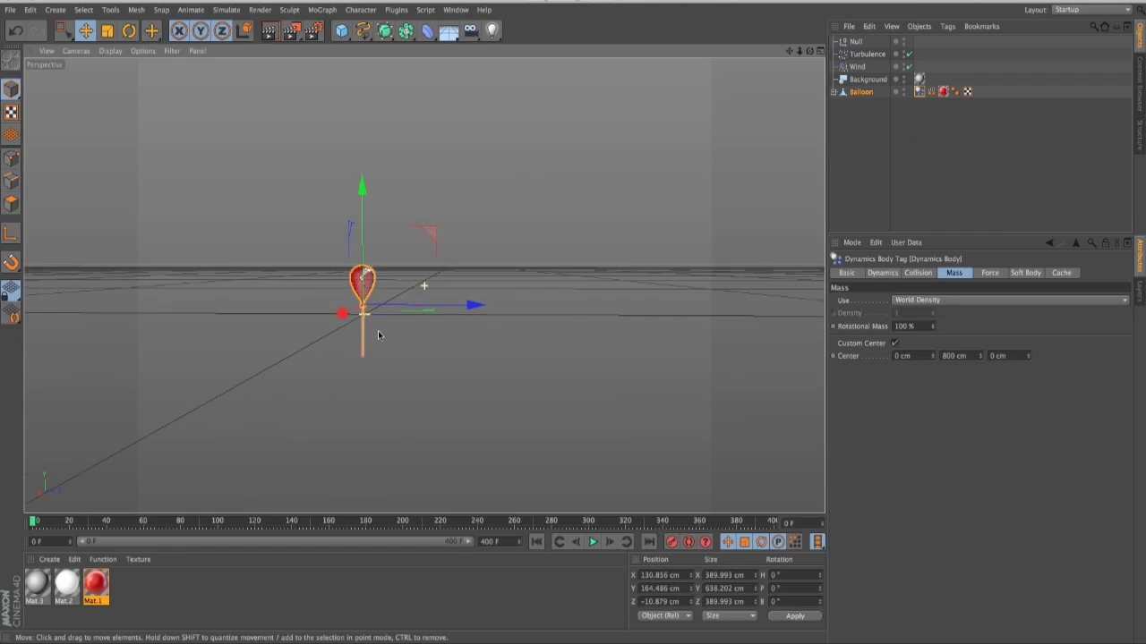
{"action": "right_click_drag", "start_coordinate": [375, 358], "coordinate": [573, 295], "text": "alt"}
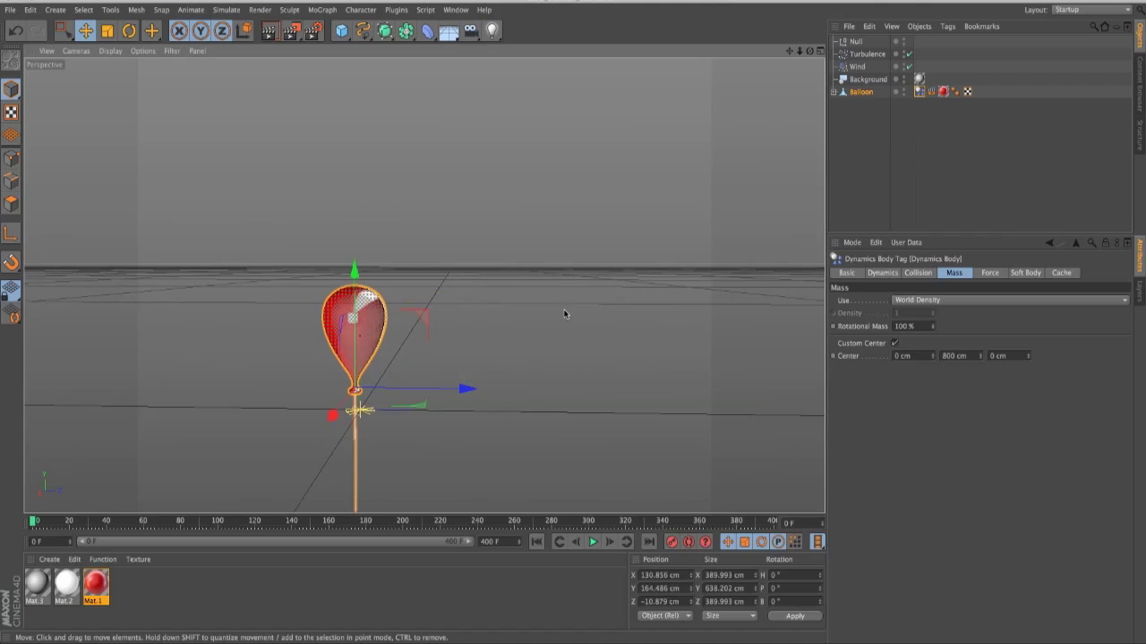
{"action": "middle_click_drag", "start_coordinate": [564, 313], "coordinate": [681, 289], "text": "alt"}
{"action": "left_click", "coordinate": [954, 355]}
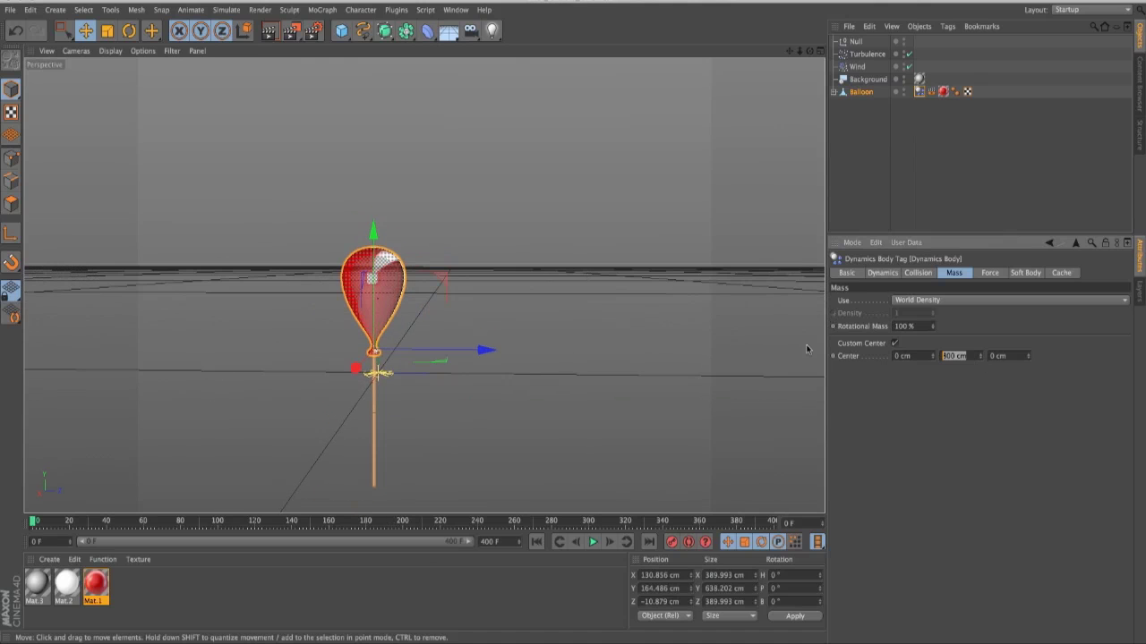
{"action": "middle_click_drag", "start_coordinate": [548, 313], "coordinate": [542, 302], "text": "alt"}
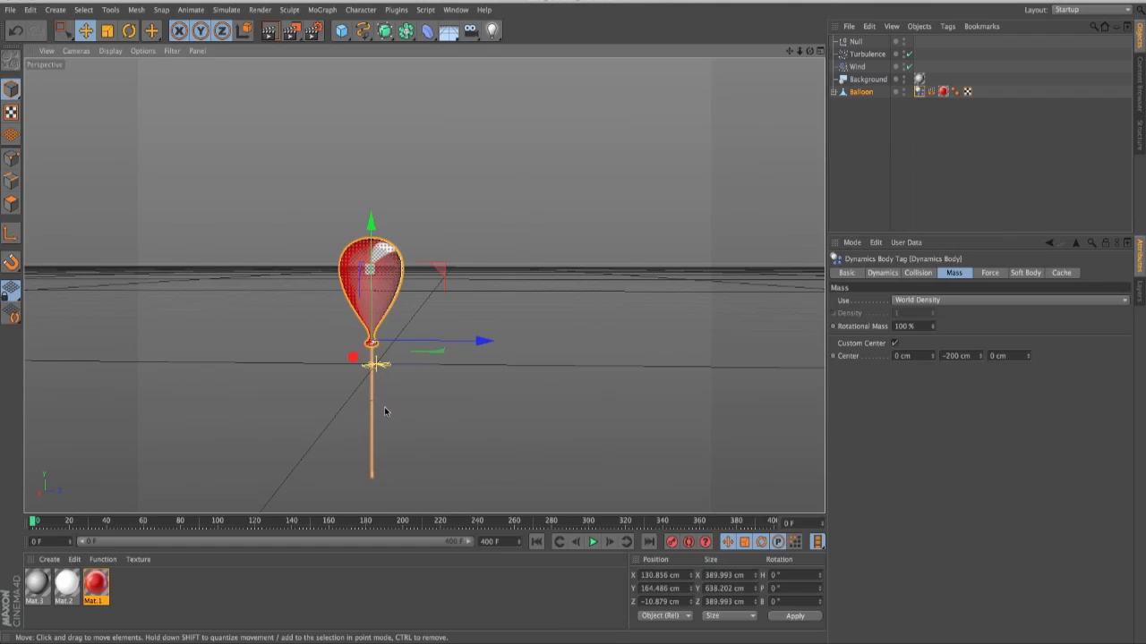
Play the simulation with the -200 cm mass center, stop it during the balloon's ascent and rewind to the start
{"action": "scroll", "coordinate": [505, 217], "scroll_direction": "down", "scroll_amount": 5}
{"action": "middle_click_drag", "start_coordinate": [505, 216], "coordinate": [480, 275], "text": "alt"}
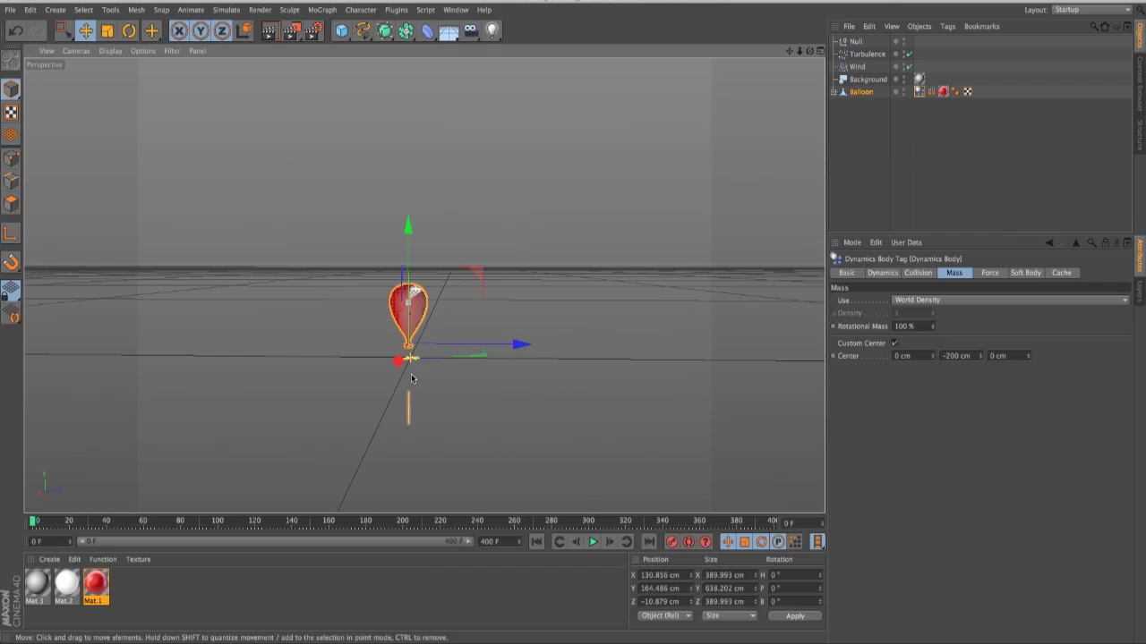
{"action": "middle_click_drag", "start_coordinate": [496, 269], "coordinate": [478, 312], "text": "alt"}
{"action": "left_click", "coordinate": [593, 541]}
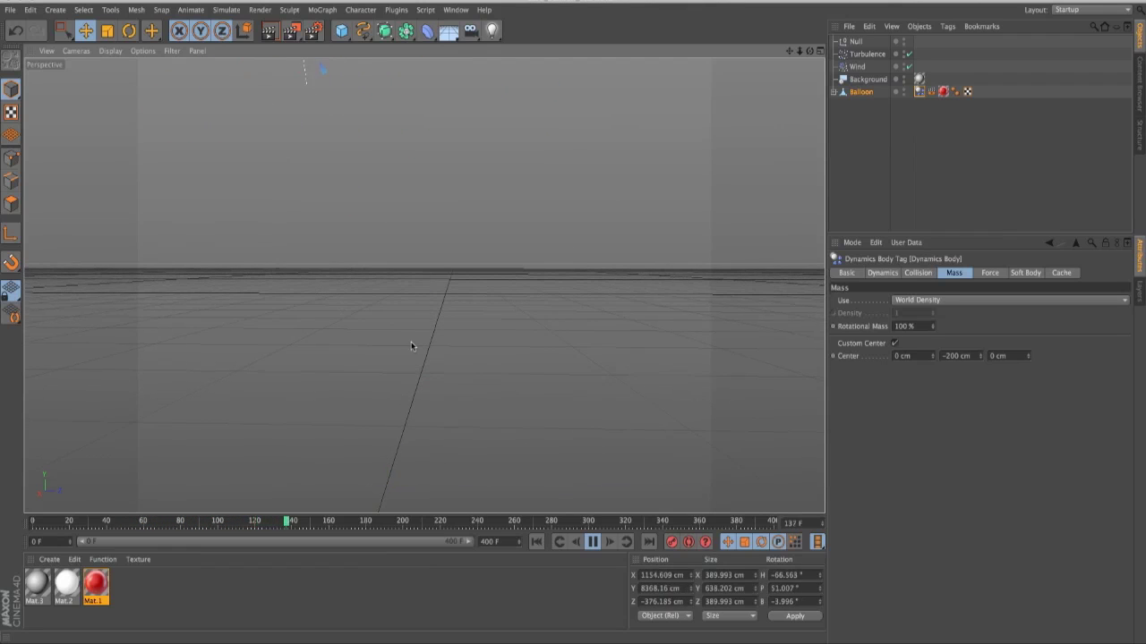
{"action": "left_click", "coordinate": [536, 542]}
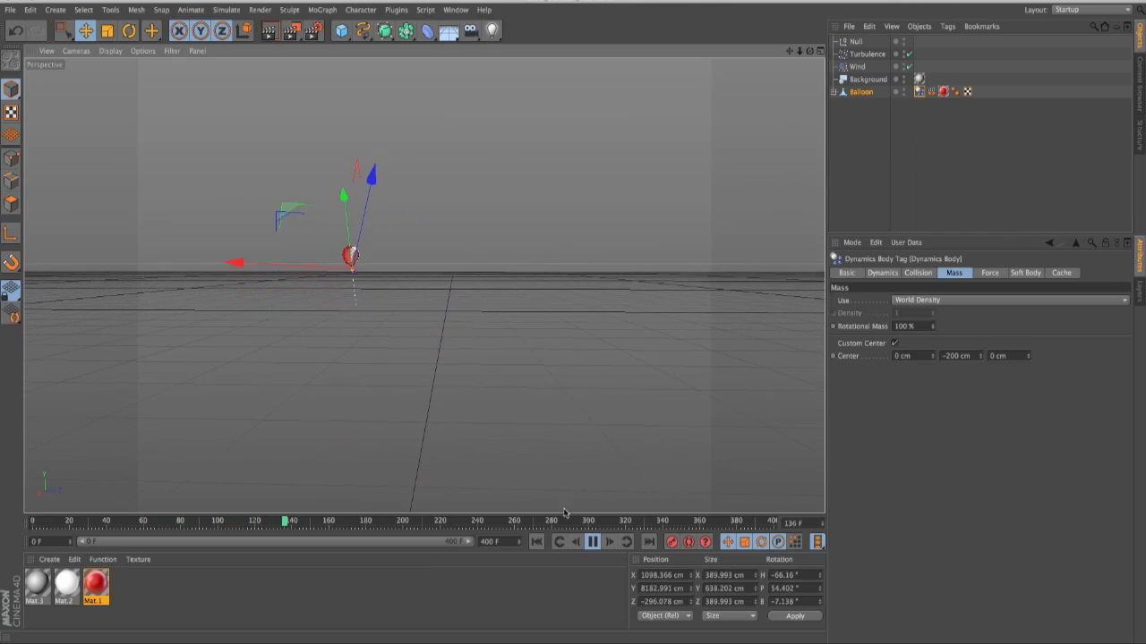
{"action": "left_click", "coordinate": [592, 541]}
{"action": "left_click", "coordinate": [536, 542]}
Reframe the balloon at its starting position and replay the simulation with the -200 cm mass center
{"action": "middle_click_drag", "start_coordinate": [470, 326], "coordinate": [427, 365], "text": "alt"}
{"action": "right_click_drag", "start_coordinate": [427, 366], "coordinate": [511, 353], "text": "alt"}
{"action": "middle_click_drag", "start_coordinate": [511, 352], "coordinate": [446, 309], "text": "alt"}
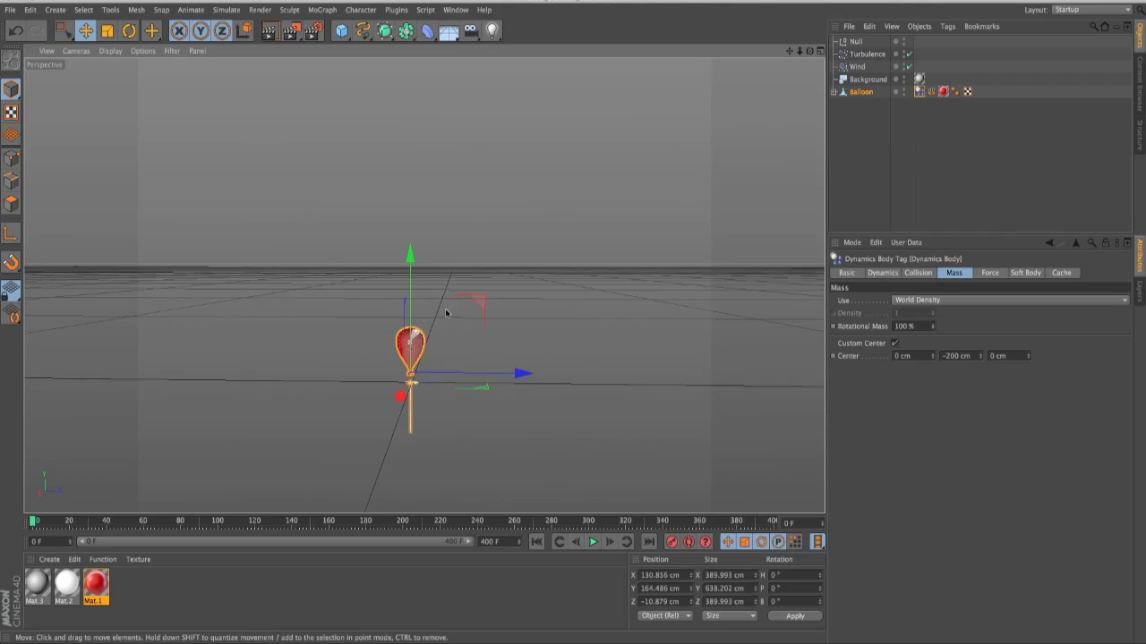
{"action": "right_click_drag", "start_coordinate": [446, 312], "coordinate": [593, 307], "text": "alt"}
{"action": "left_click", "coordinate": [592, 542]}
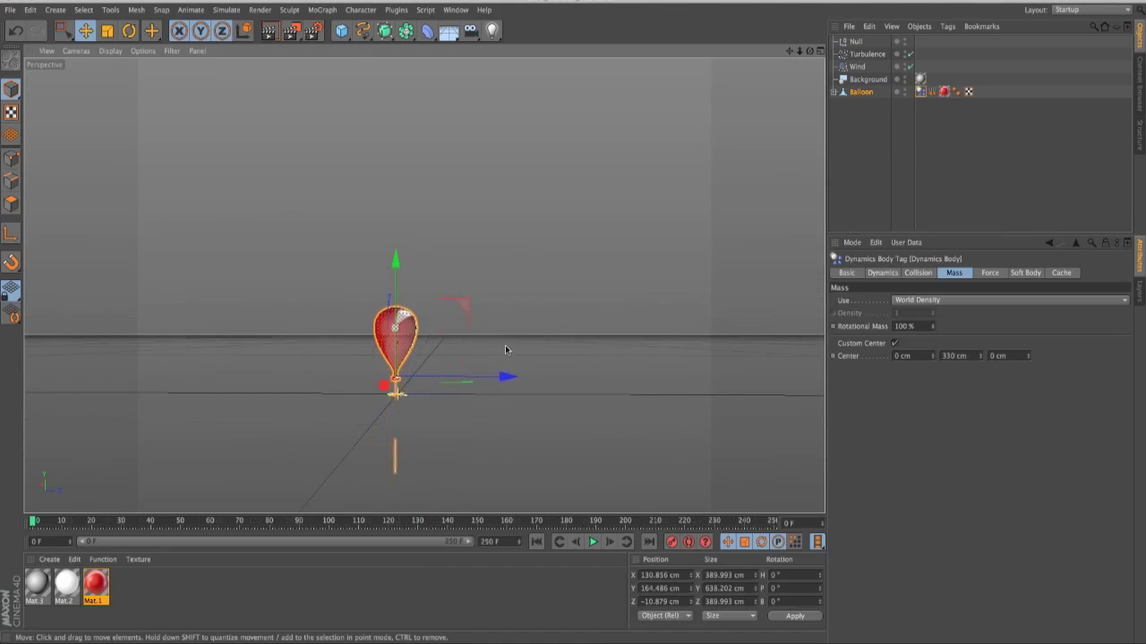
Add a camera from an orbited, level view of the balloon and duplicate the camera in the object list
{"action": "left_click_drag", "start_coordinate": [504, 350], "coordinate": [538, 329], "text": "alt"}
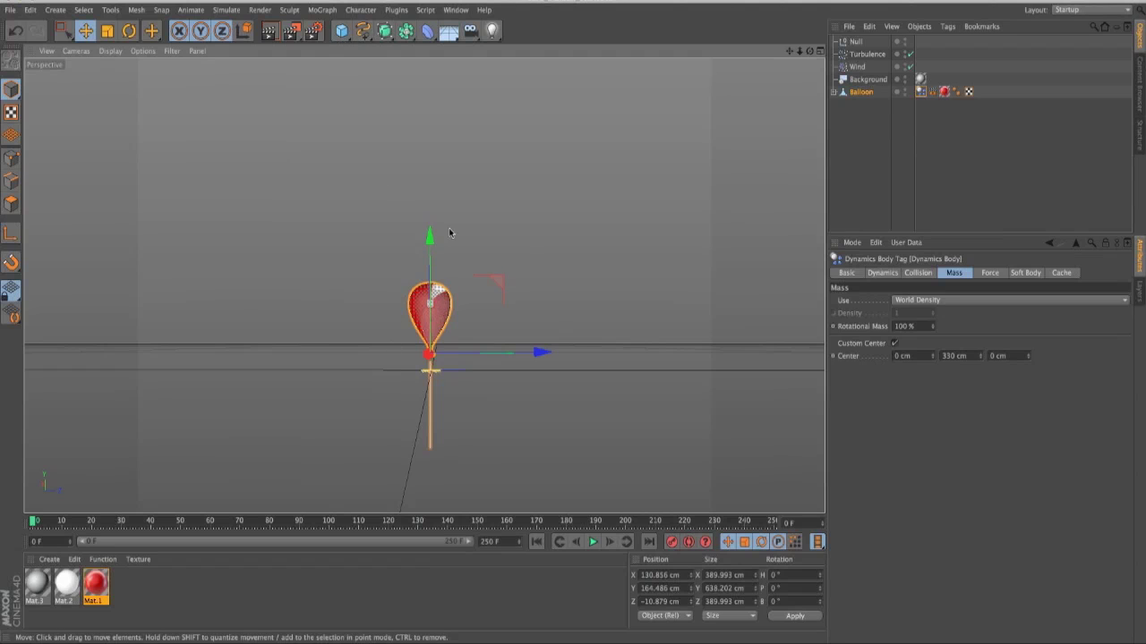
{"action": "left_click_drag", "start_coordinate": [470, 30], "coordinate": [522, 48]}
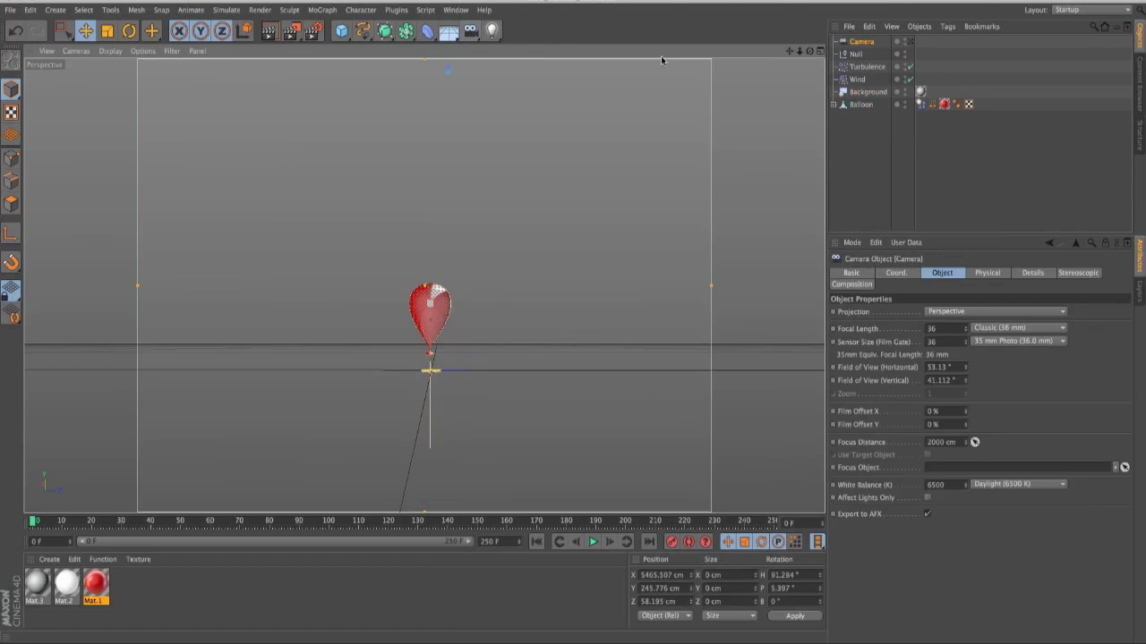
{"action": "left_click", "coordinate": [864, 43]}
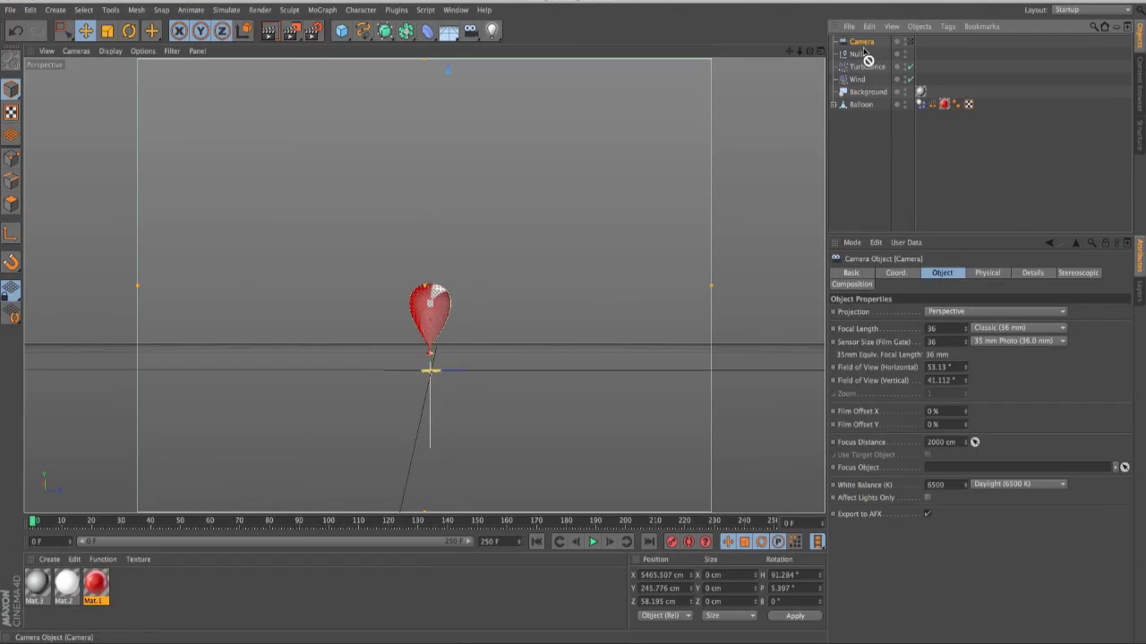
{"action": "left_click_drag", "start_coordinate": [864, 51], "coordinate": [867, 52], "text": "ctrl"}
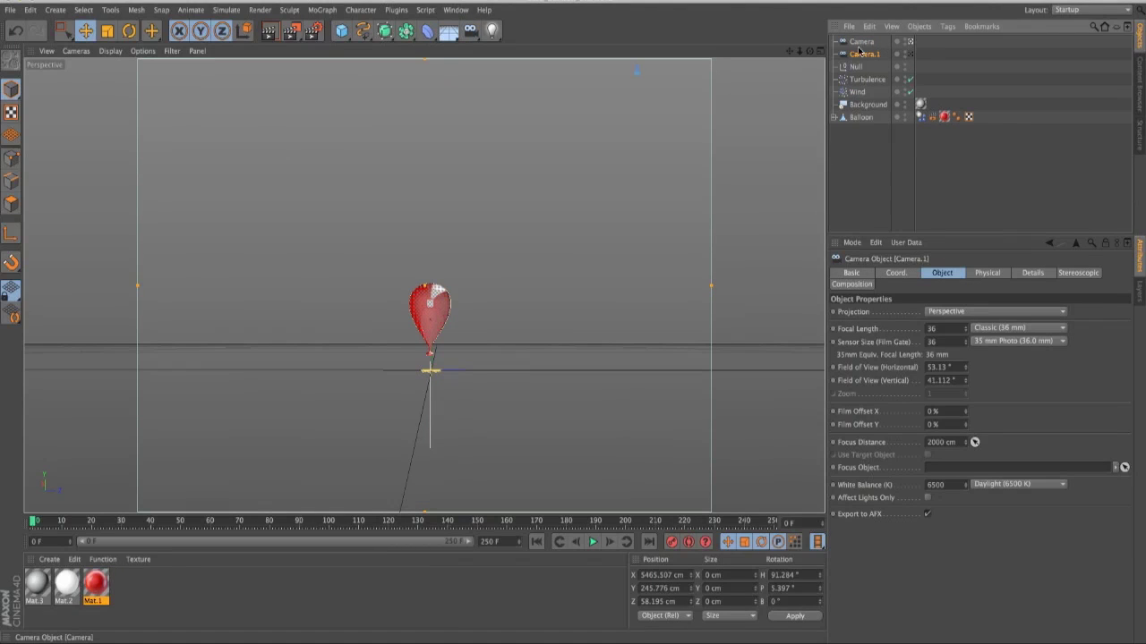
Frame the balloon and its full string closer and centred in the first camera's view at frame 0
{"action": "middle_click_drag", "start_coordinate": [492, 352], "coordinate": [487, 342], "text": "alt"}
{"action": "right_click_drag", "start_coordinate": [451, 321], "coordinate": [488, 315], "text": "alt"}
{"action": "middle_click_drag", "start_coordinate": [442, 343], "coordinate": [453, 332], "text": "alt"}
{"action": "left_click_drag", "start_coordinate": [443, 298], "coordinate": [443, 310], "text": "alt"}
{"action": "middle_click_drag", "start_coordinate": [442, 306], "coordinate": [436, 288], "text": "alt"}
{"action": "left_click_drag", "start_coordinate": [427, 289], "coordinate": [434, 289], "text": "alt"}
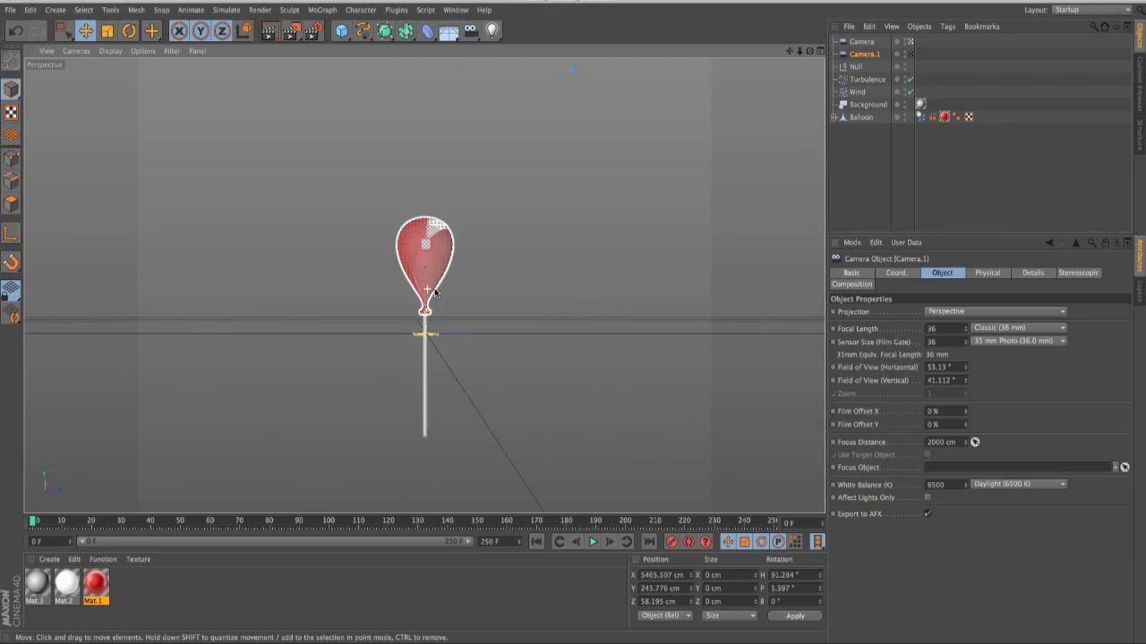
Set the duplicated camera's focal length to 28 mm and tighten the first camera's framing of the balloon
{"action": "left_click_drag", "start_coordinate": [965, 331], "coordinate": [956, 331]}
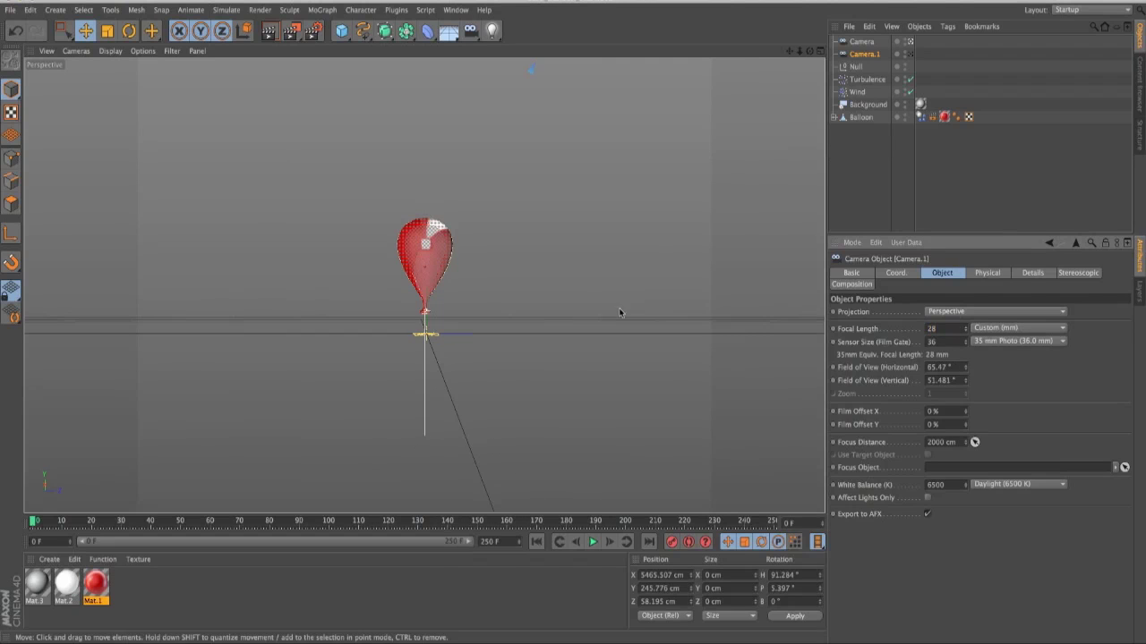
{"action": "left_click_drag", "start_coordinate": [614, 311], "coordinate": [525, 308], "text": "alt"}
{"action": "right_click_drag", "start_coordinate": [420, 274], "coordinate": [451, 273], "text": "alt"}
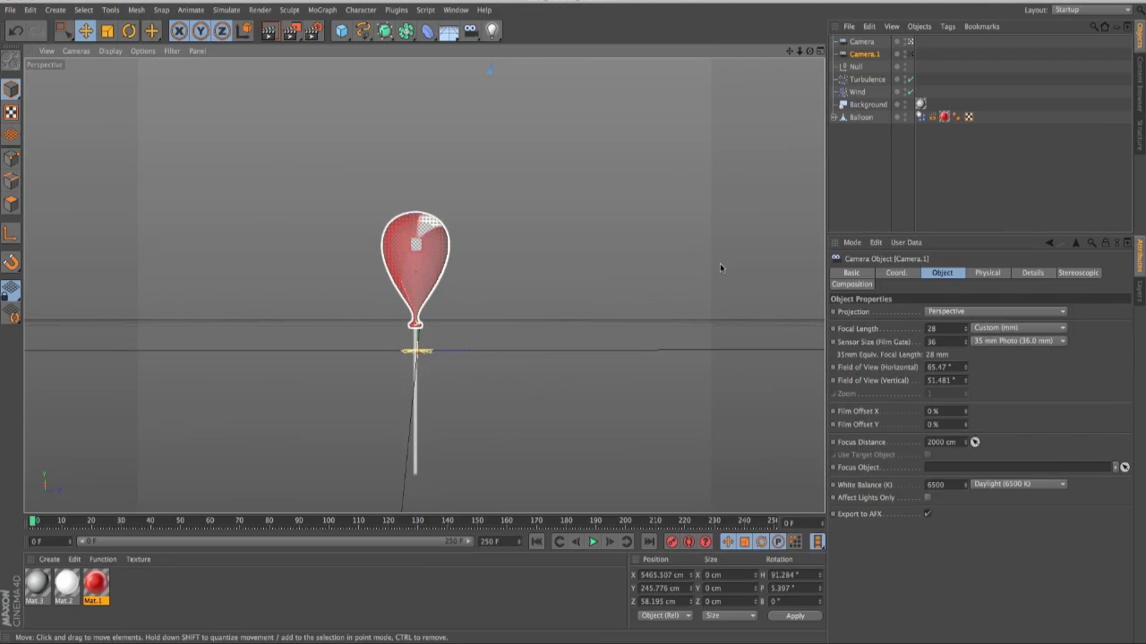
Play the simulation through the first camera, stop it, and shorten the timeline to 150 frames
{"action": "left_click", "coordinate": [594, 543]}
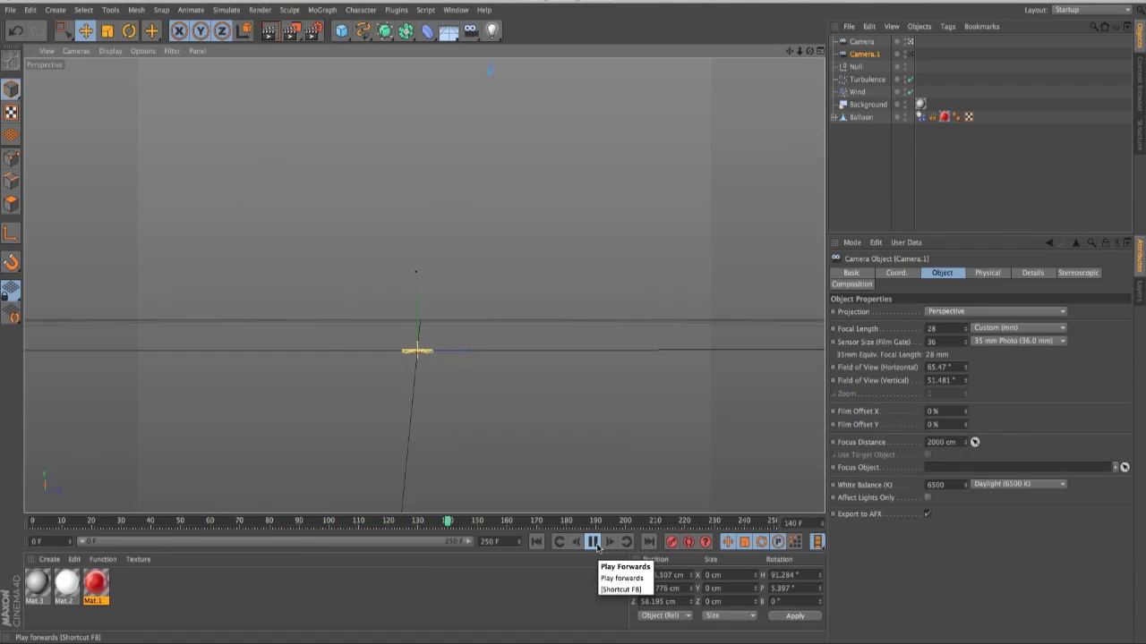
{"action": "left_click", "coordinate": [594, 543]}
{"action": "type", "text": "150"}
{"action": "key", "text": "Return"}
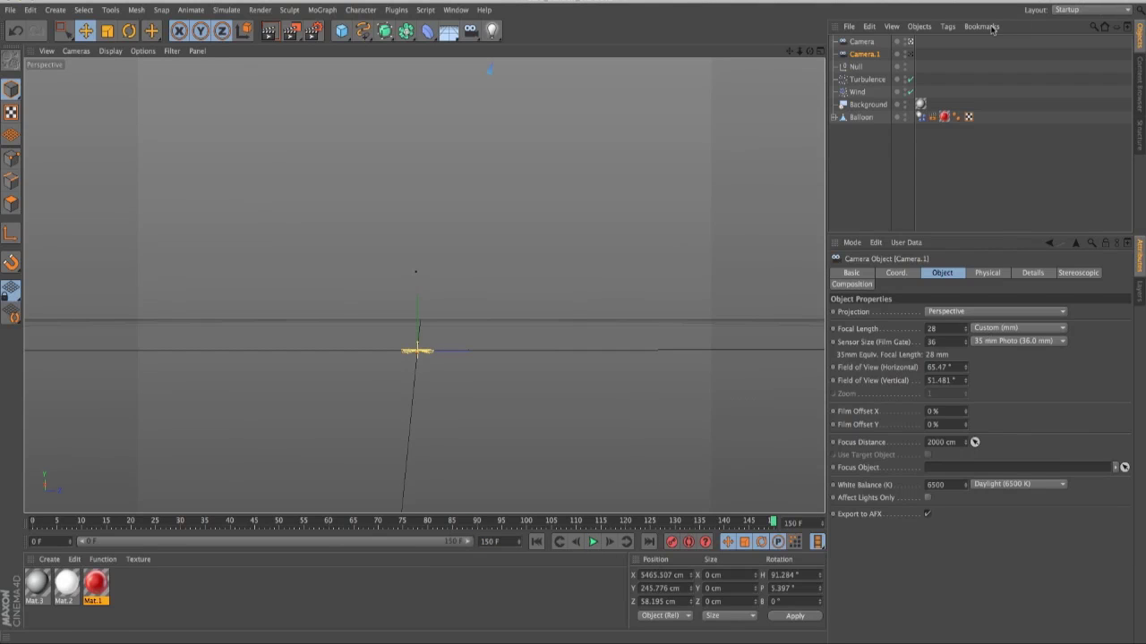
Look through the duplicated camera and frame the balloon with its string at frame 150
{"action": "left_click", "coordinate": [909, 53]}
{"action": "right_click_drag", "start_coordinate": [637, 165], "coordinate": [618, 180], "text": "alt"}
{"action": "middle_click_drag", "start_coordinate": [618, 180], "coordinate": [408, 274], "text": "alt"}
{"action": "right_click_drag", "start_coordinate": [349, 267], "coordinate": [562, 266], "text": "alt"}
{"action": "middle_click_drag", "start_coordinate": [537, 283], "coordinate": [596, 259], "text": "alt"}
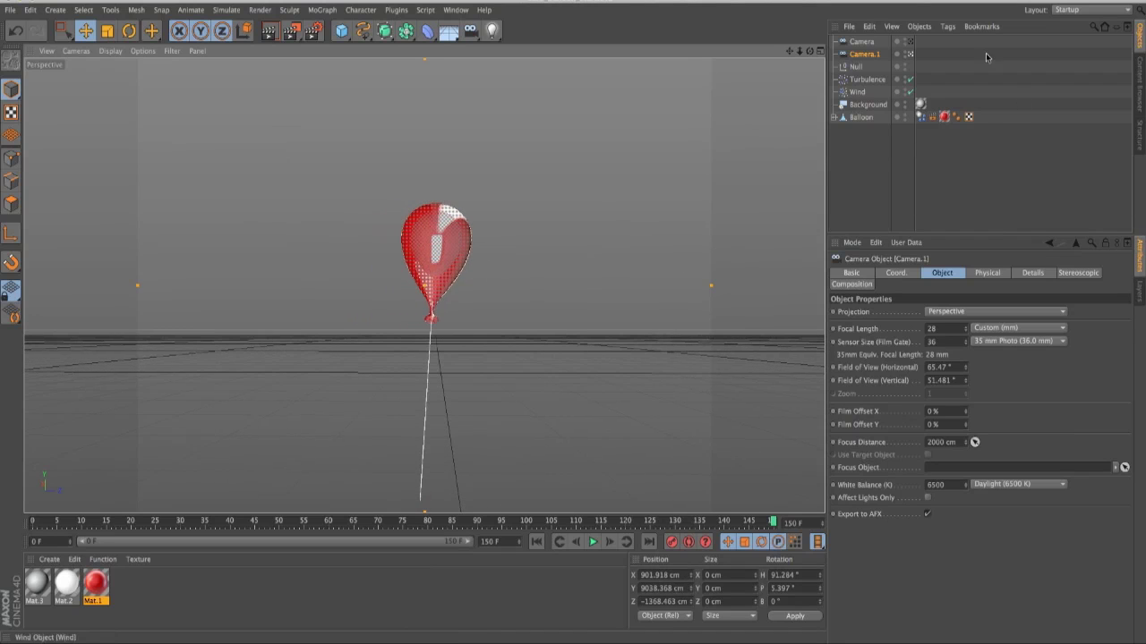
Rename the first camera as Camera.1 and the second camera as Camera.2
{"action": "double_click", "coordinate": [862, 42]}
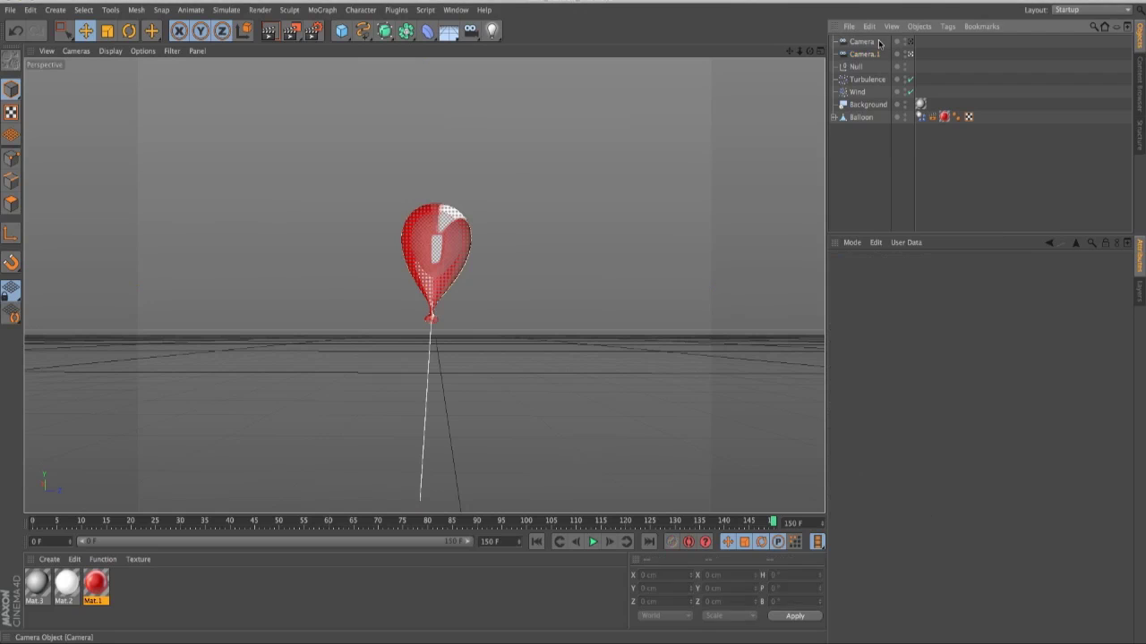
{"action": "type", "text": ".1"}
{"action": "key", "text": "Return"}
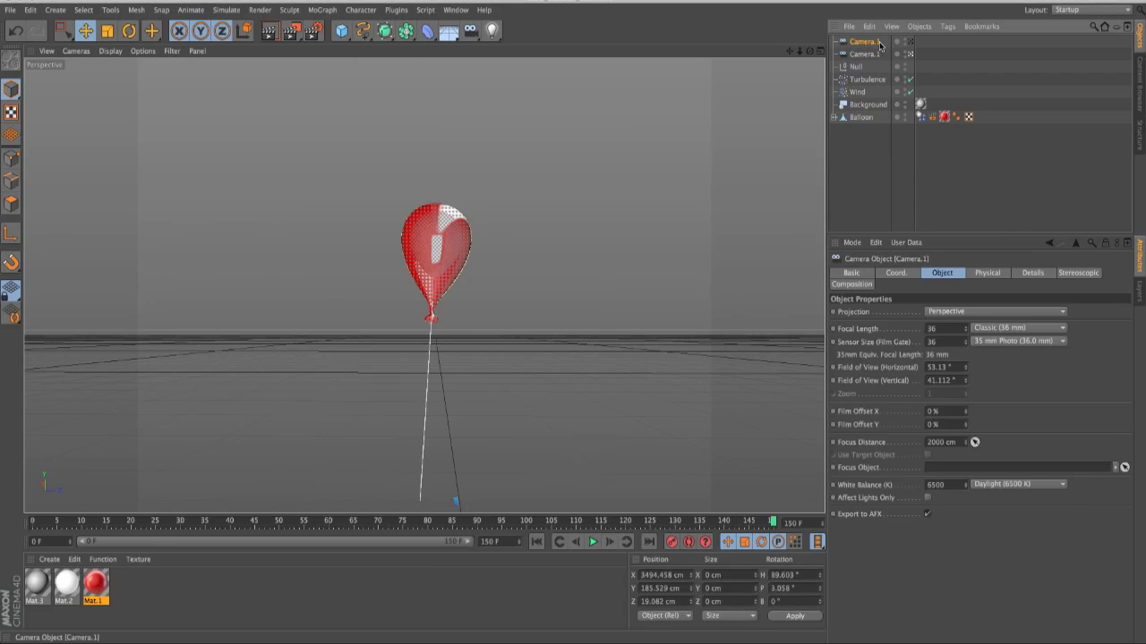
{"action": "double_click", "coordinate": [876, 55]}
{"action": "type", "text": ".1"}
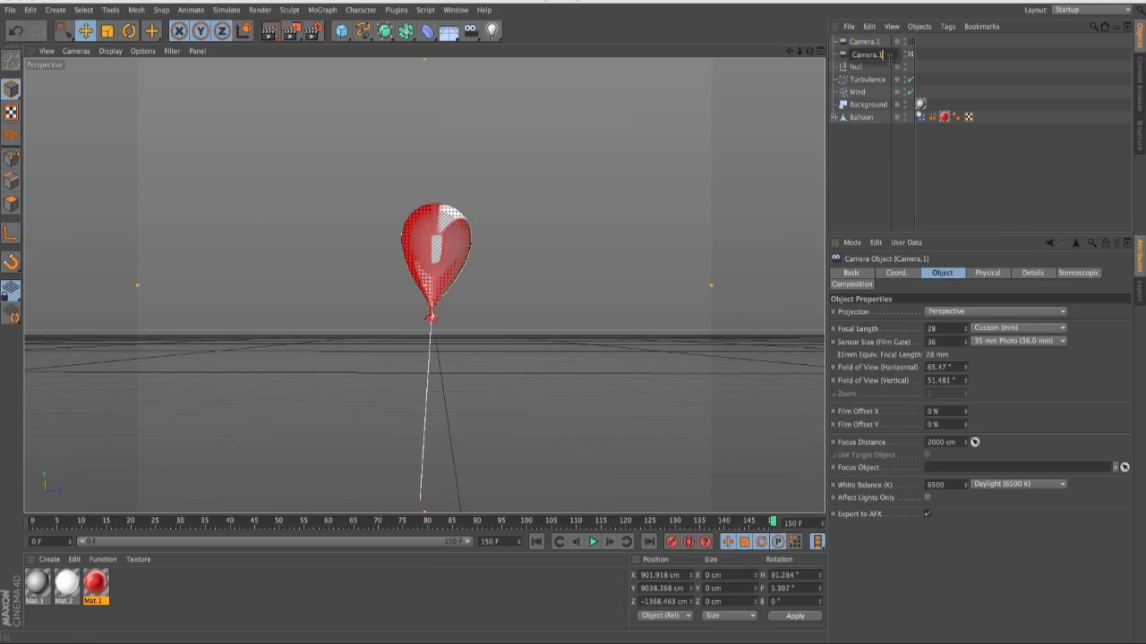
{"action": "key", "text": "BackSpace"}
{"action": "type", "text": "2"}
{"action": "key", "text": "Return"}
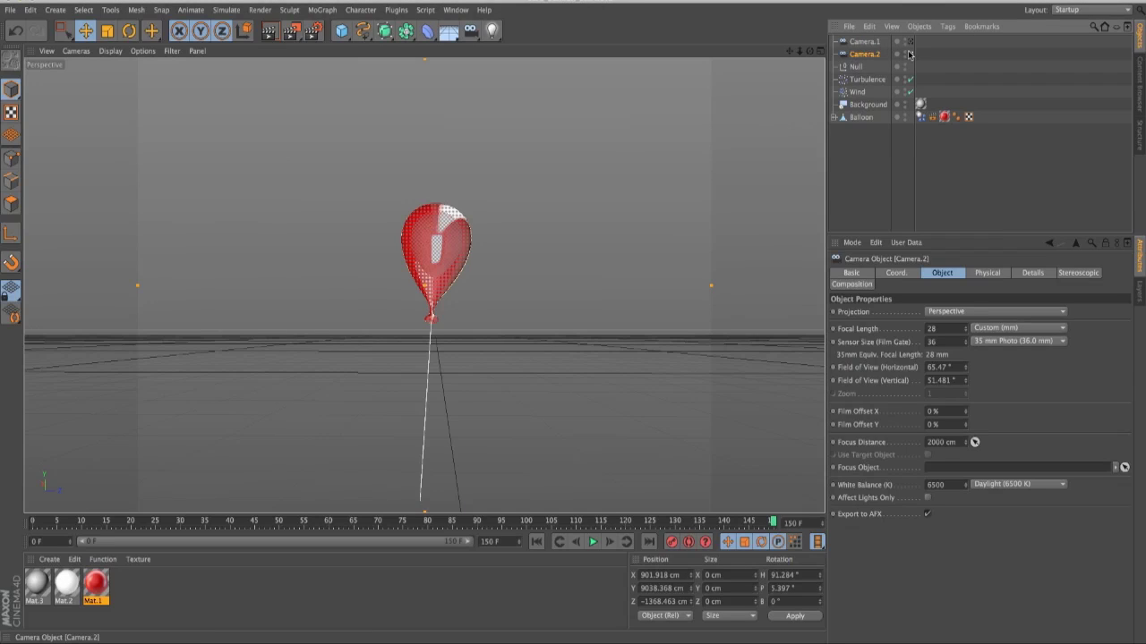
Rewind to frame 0, select Camera.1 and play the balloon's ascent through its view
{"action": "left_click", "coordinate": [536, 541]}
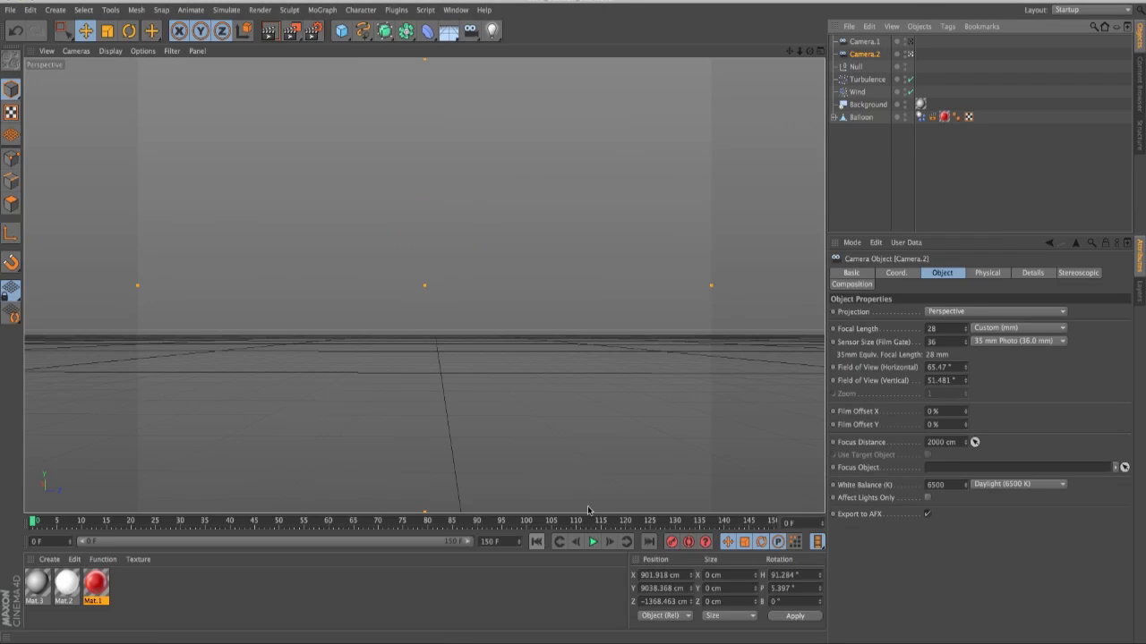
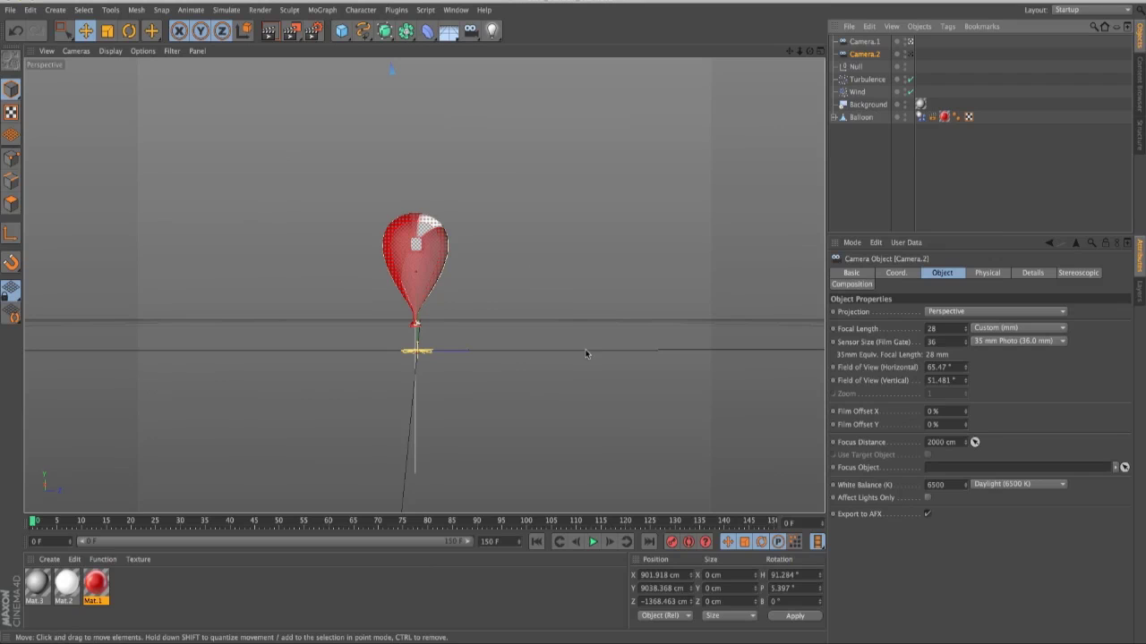
{"action": "left_click", "coordinate": [875, 43]}
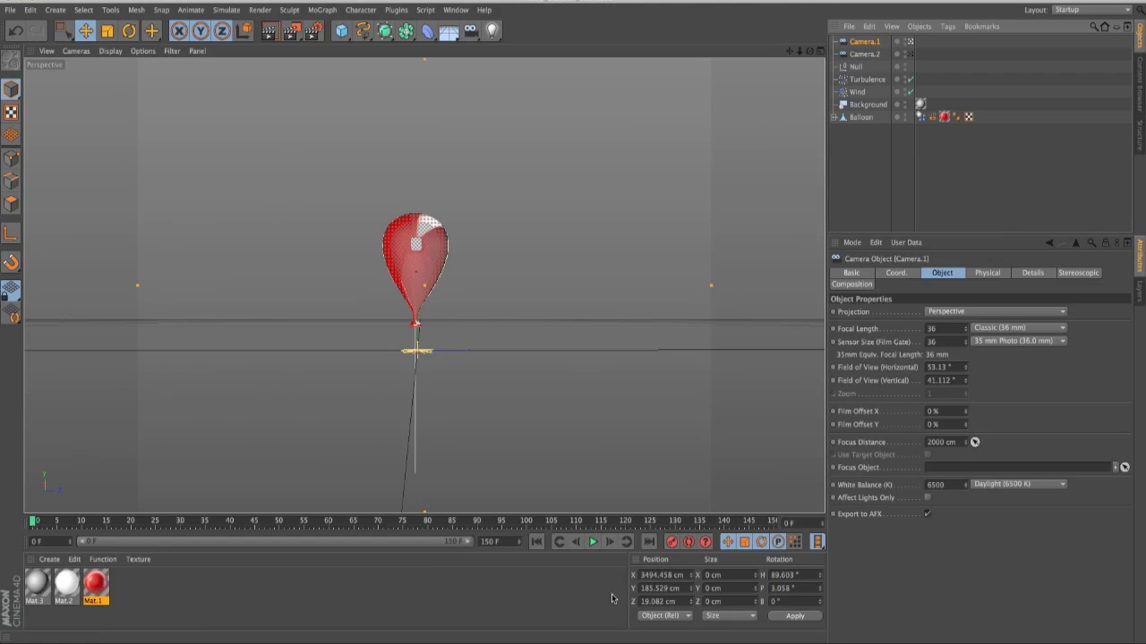
{"action": "left_click", "coordinate": [593, 542]}
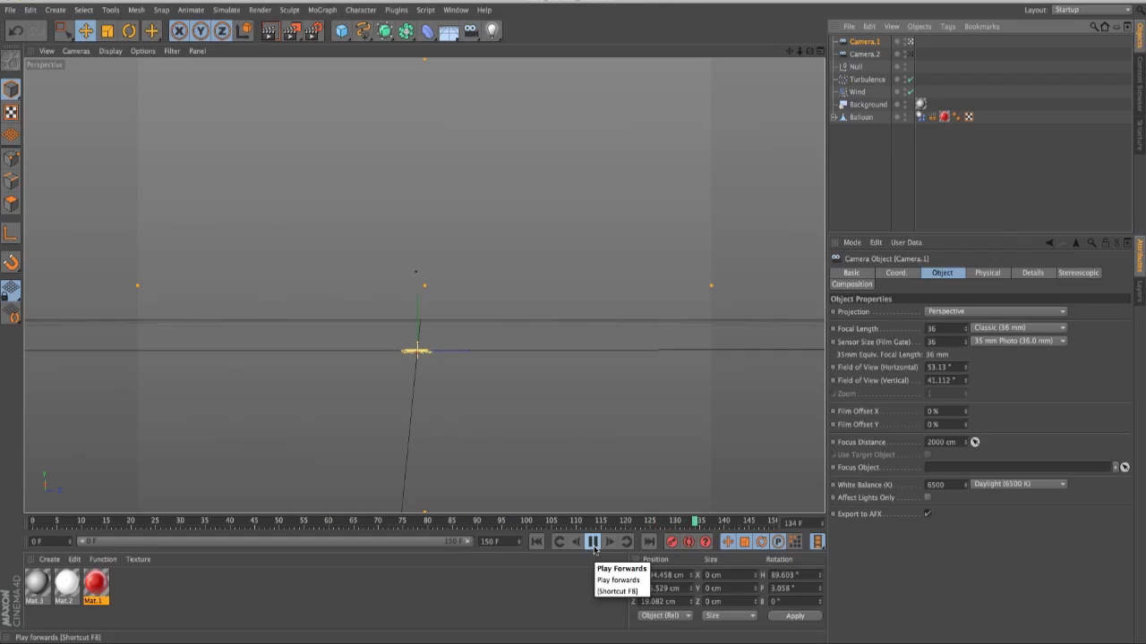
Look through Camera.2 and orbit and recentre its view around the balloon at frame 150
{"action": "left_click", "coordinate": [910, 55]}
{"action": "middle_click_drag", "start_coordinate": [345, 368], "coordinate": [416, 286], "text": "alt"}
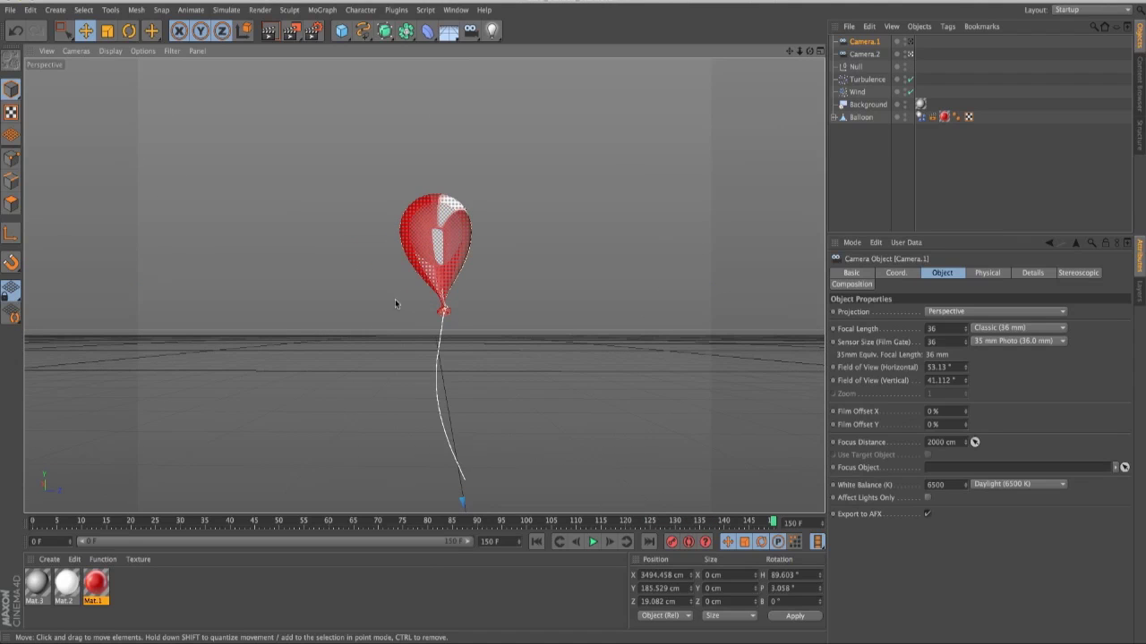
{"action": "left_click_drag", "start_coordinate": [415, 287], "coordinate": [381, 274], "text": "alt"}
{"action": "middle_click_drag", "start_coordinate": [381, 273], "coordinate": [379, 265], "text": "alt"}
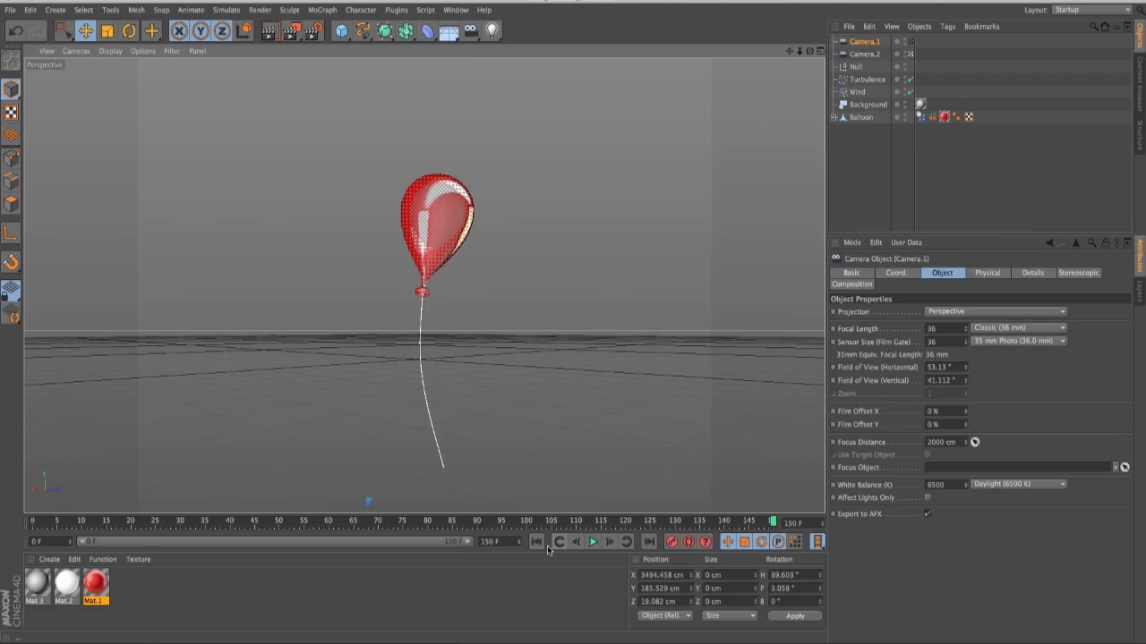
Add a third camera, make it the active view and give it a Camera Morph tag
{"action": "left_click_drag", "start_coordinate": [469, 34], "coordinate": [507, 45]}
{"action": "left_click", "coordinate": [908, 43]}
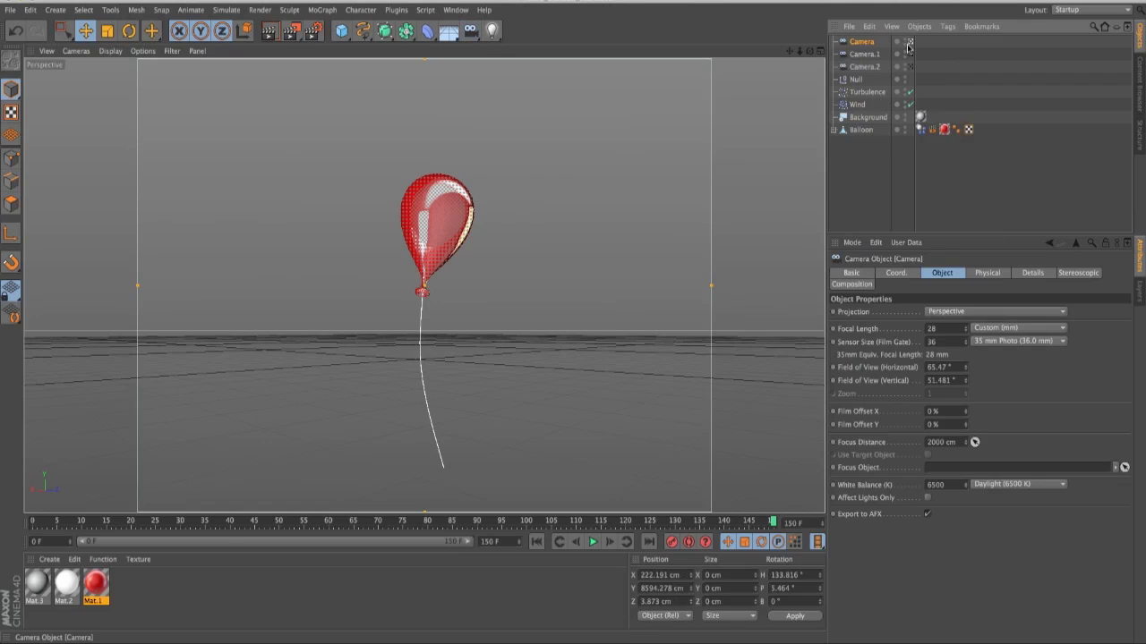
{"action": "right_click", "coordinate": [869, 47]}
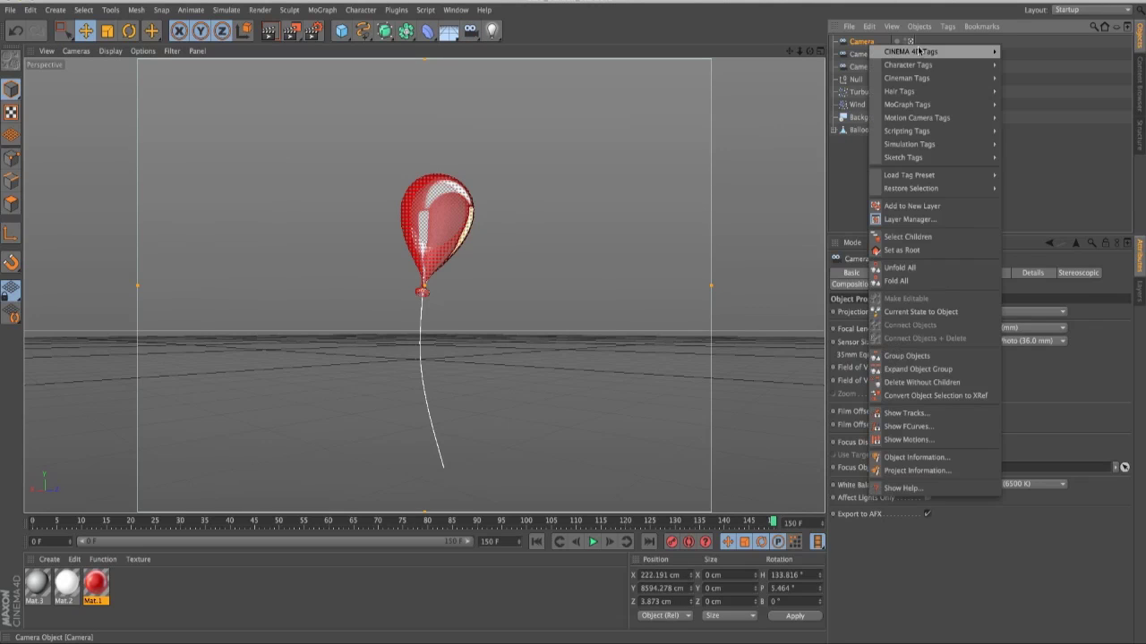
{"action": "mouse_move", "coordinate": [939, 121]}
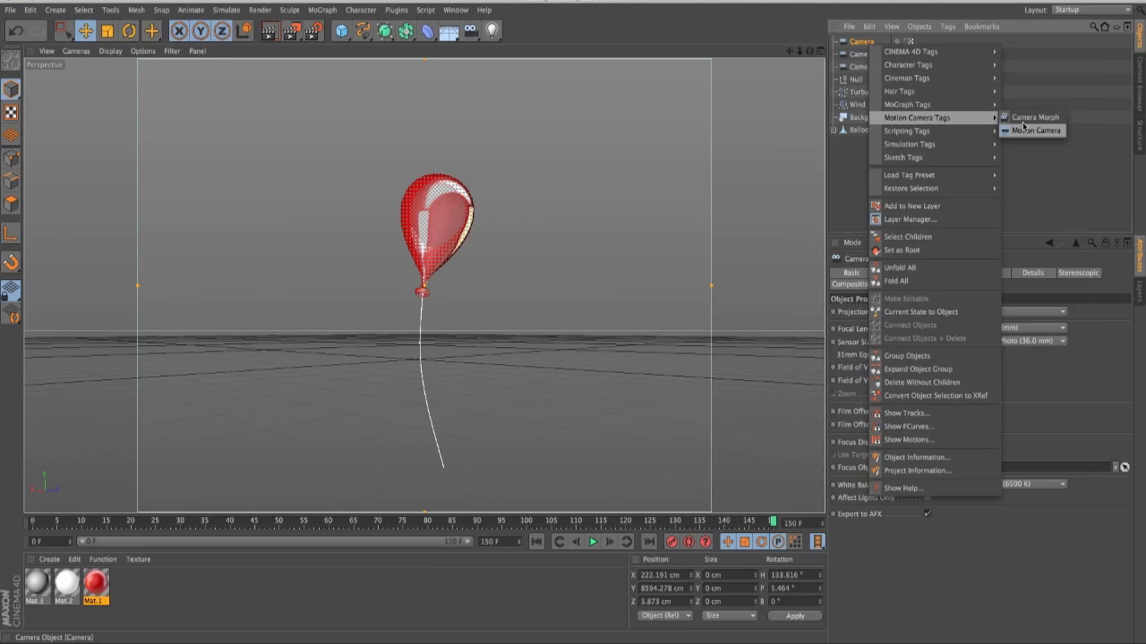
{"action": "left_click", "coordinate": [1028, 118]}
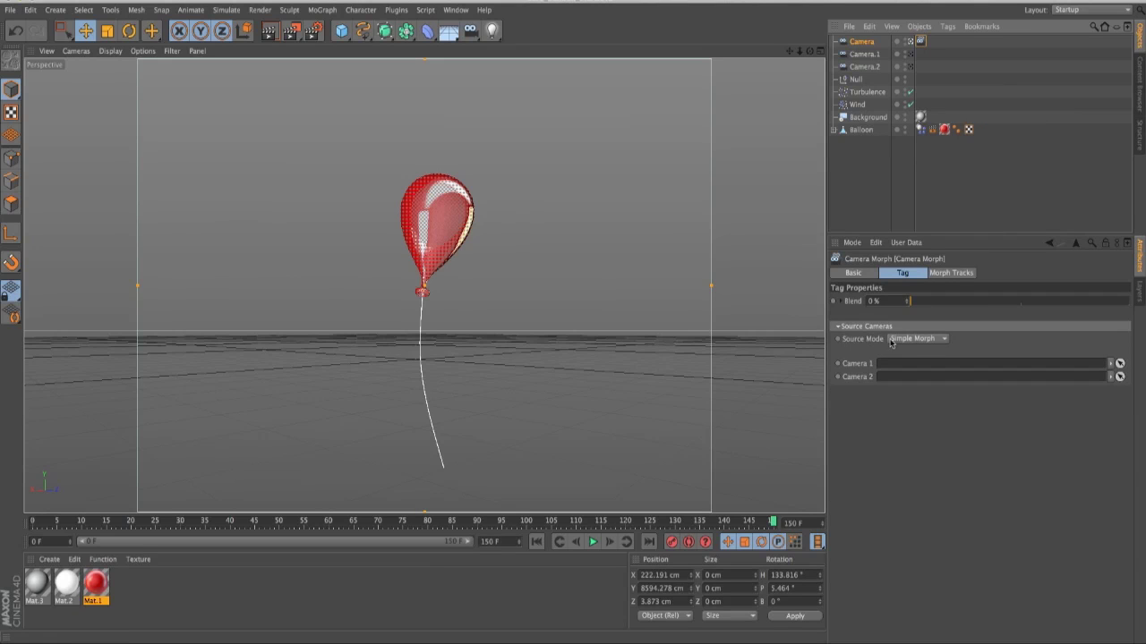
Set the Camera Morph tag's source mode to Multi Morph
{"action": "left_click", "coordinate": [892, 339]}
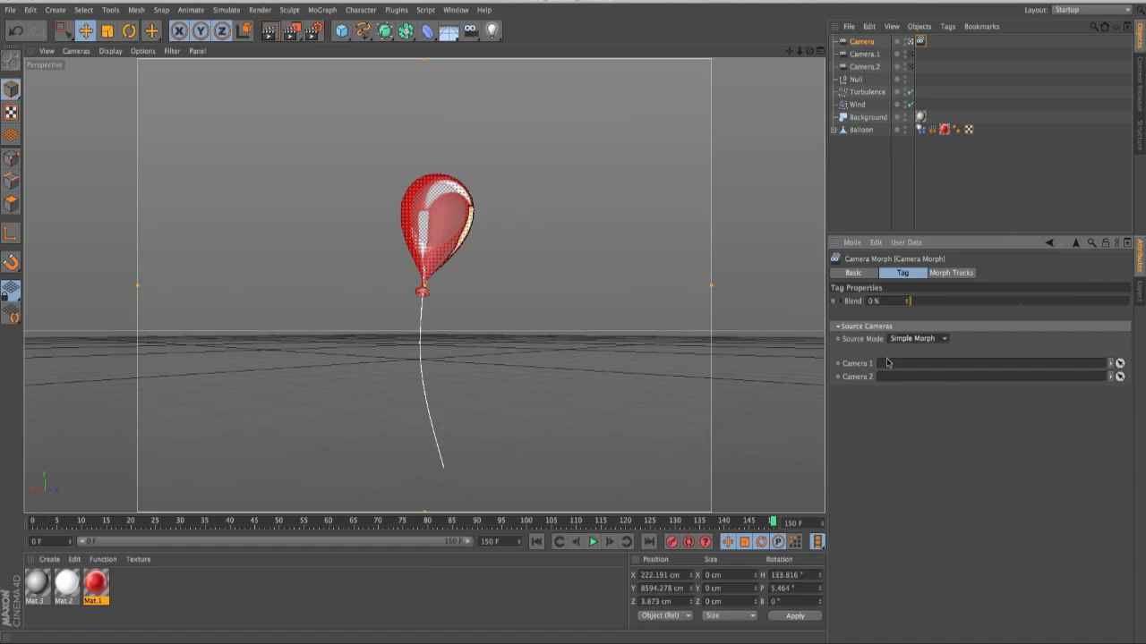
{"action": "left_click", "coordinate": [906, 340]}
{"action": "left_click", "coordinate": [908, 366]}
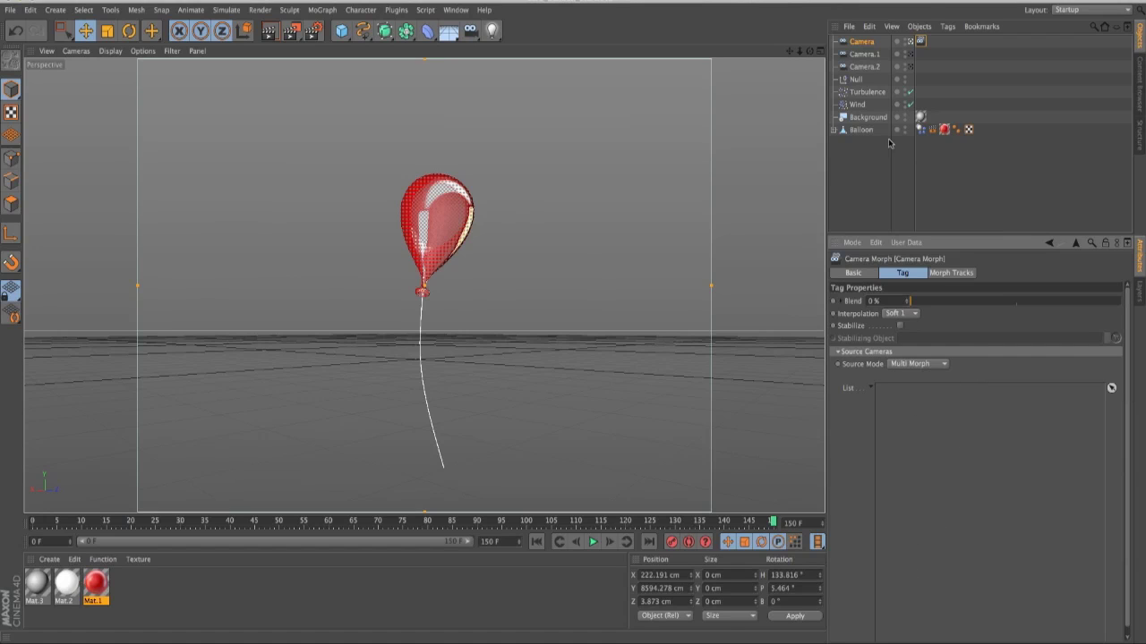
Switch the Camera Morph tag to Simple Morph and assign Camera.1 as Camera 1 and Camera.2 as Camera 2
{"action": "left_click", "coordinate": [918, 377]}
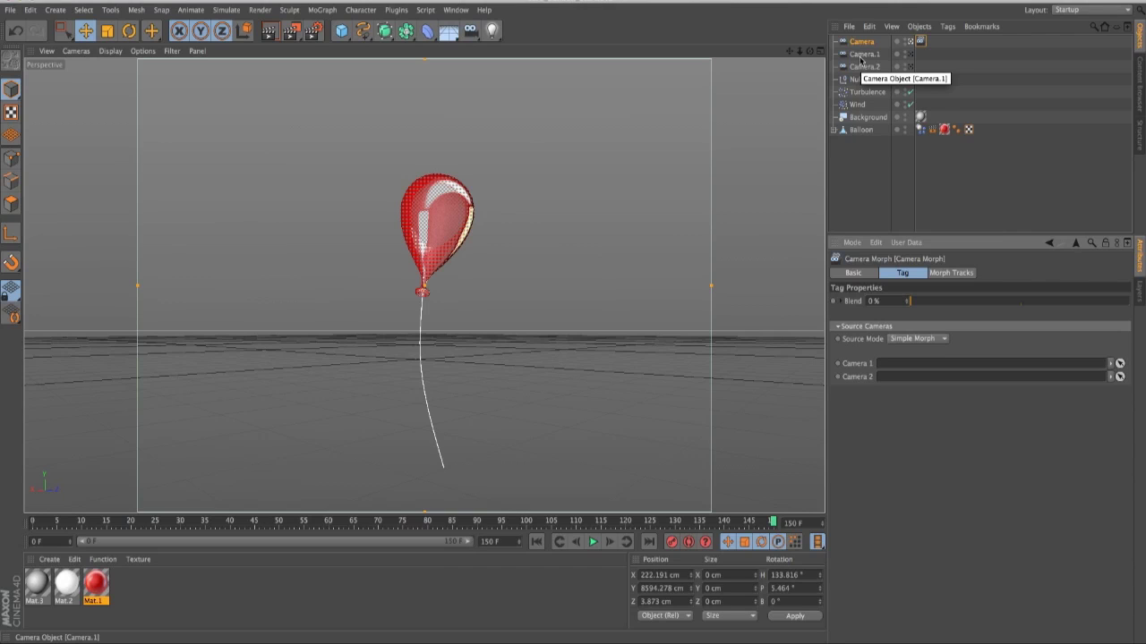
{"action": "left_click_drag", "start_coordinate": [862, 56], "coordinate": [877, 159]}
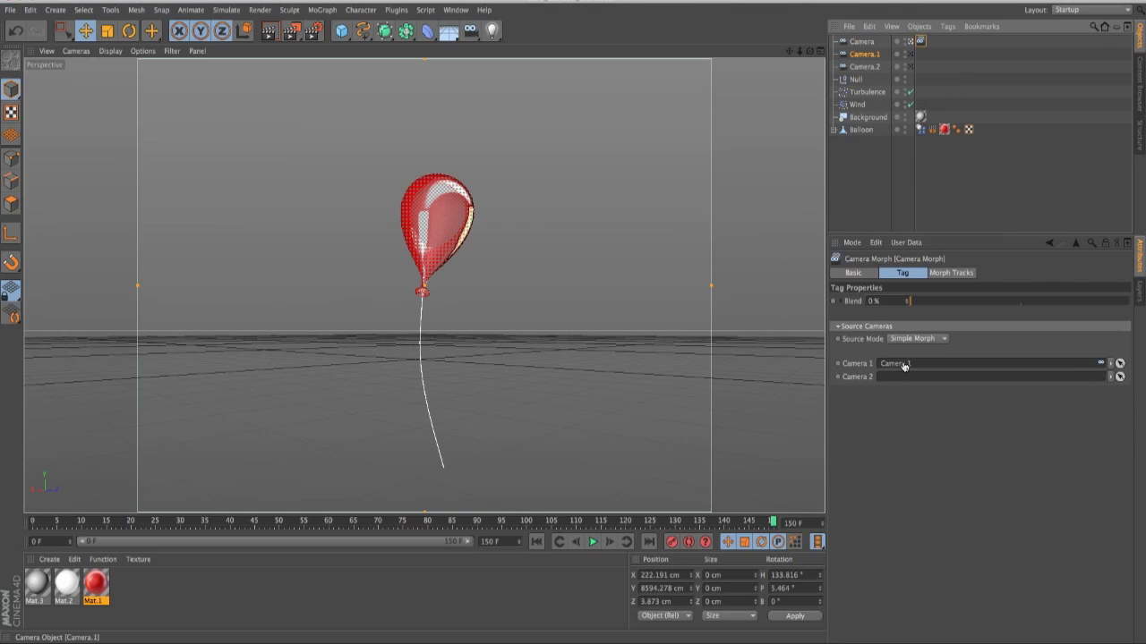
{"action": "left_click_drag", "start_coordinate": [904, 366], "coordinate": [904, 365]}
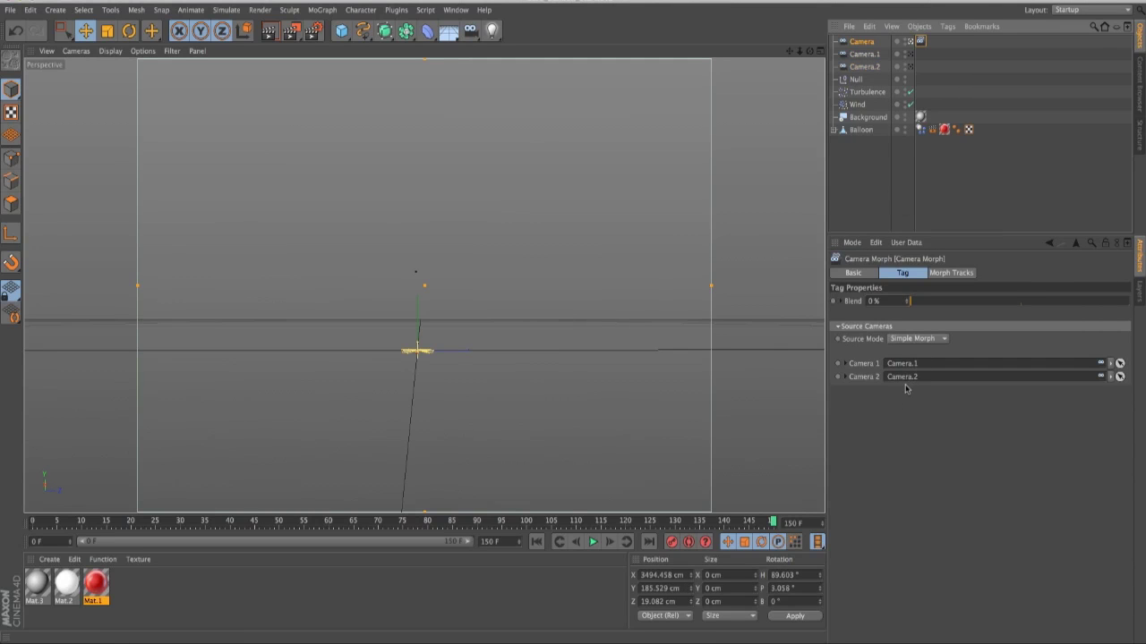
Rewind to frame 0, preview the morph blend and examine both source cameras and the path between them in the Right view
{"action": "left_click", "coordinate": [535, 541]}
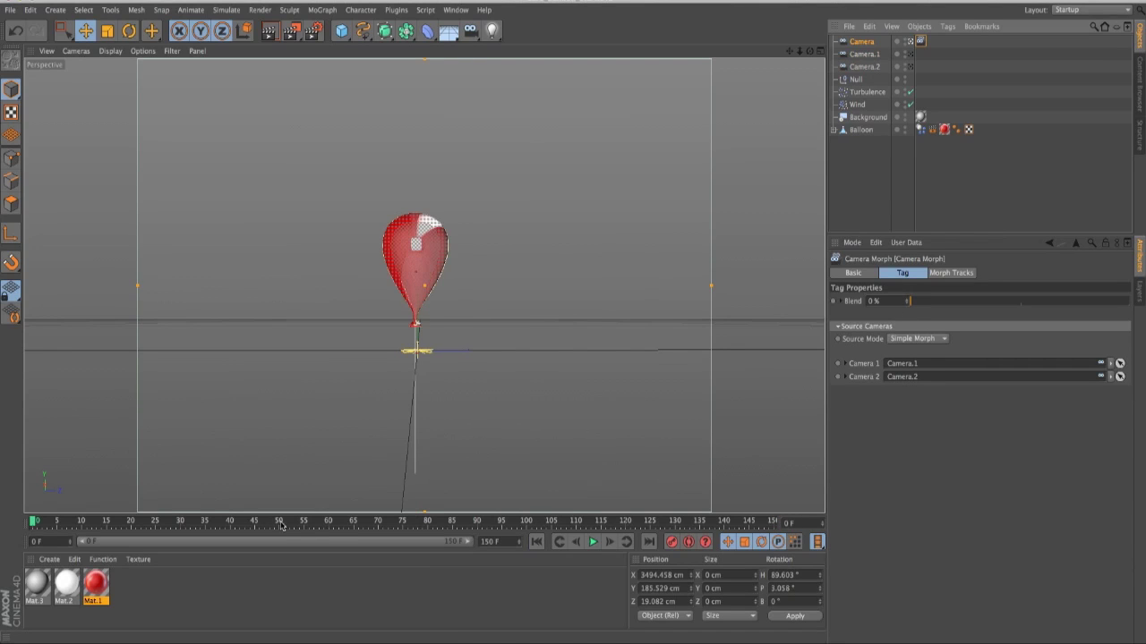
{"action": "mouse_move", "coordinate": [911, 305]}
{"action": "left_mouse_down"}
{"action": "mouse_move", "coordinate": [976, 304]}
{"action": "mouse_move", "coordinate": [904, 304]}
{"action": "left_mouse_up"}
{"action": "key", "text": "F2"}
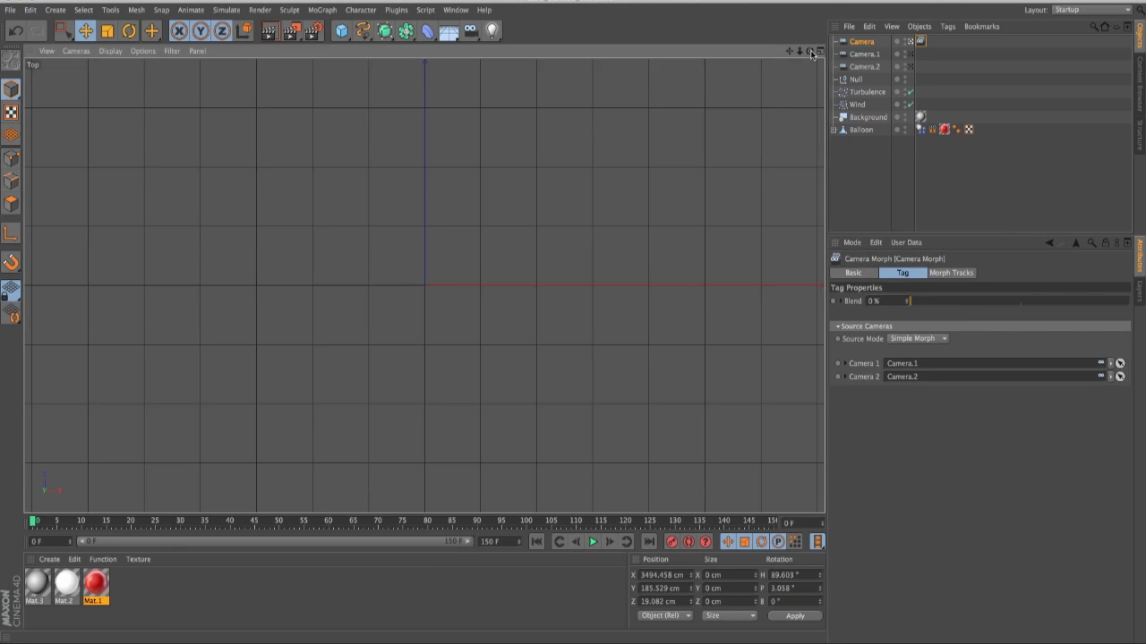
{"action": "key", "text": "F3"}
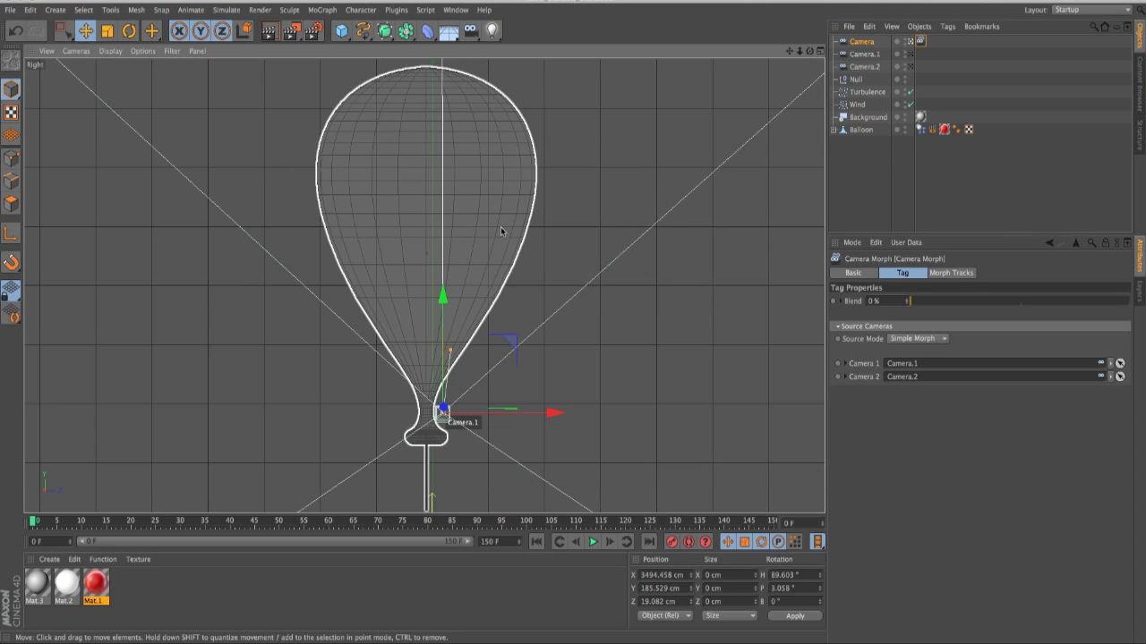
{"action": "right_click_drag", "start_coordinate": [558, 228], "coordinate": [429, 254], "text": "alt"}
{"action": "middle_click_drag", "start_coordinate": [429, 254], "coordinate": [286, 424], "text": "alt"}
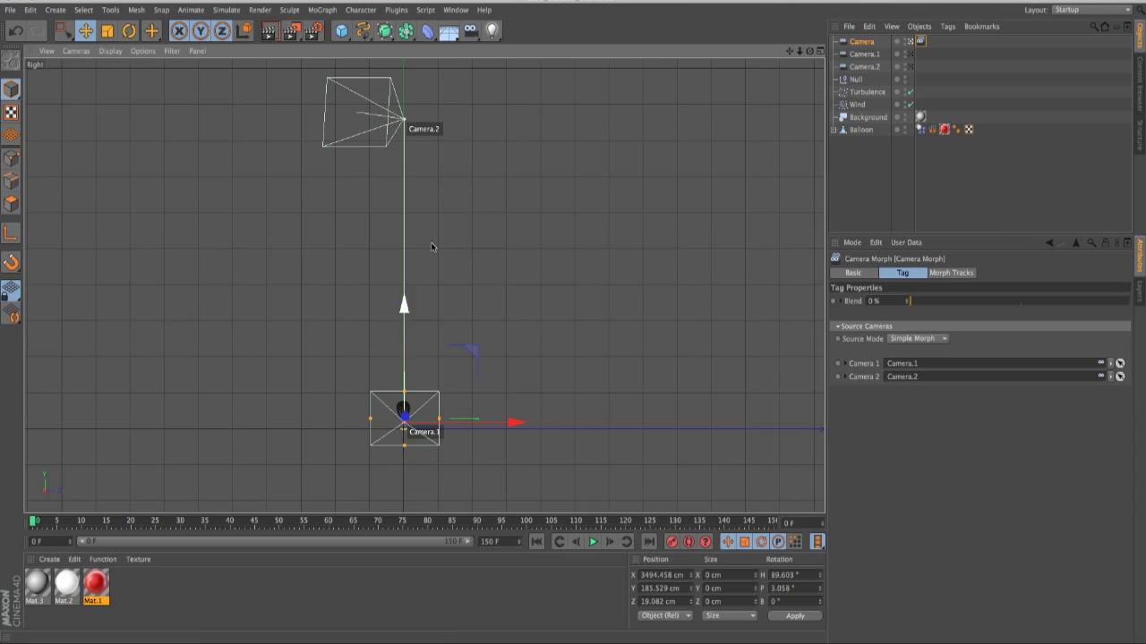
{"action": "key", "text": "F2"}
{"action": "key", "text": "F1"}
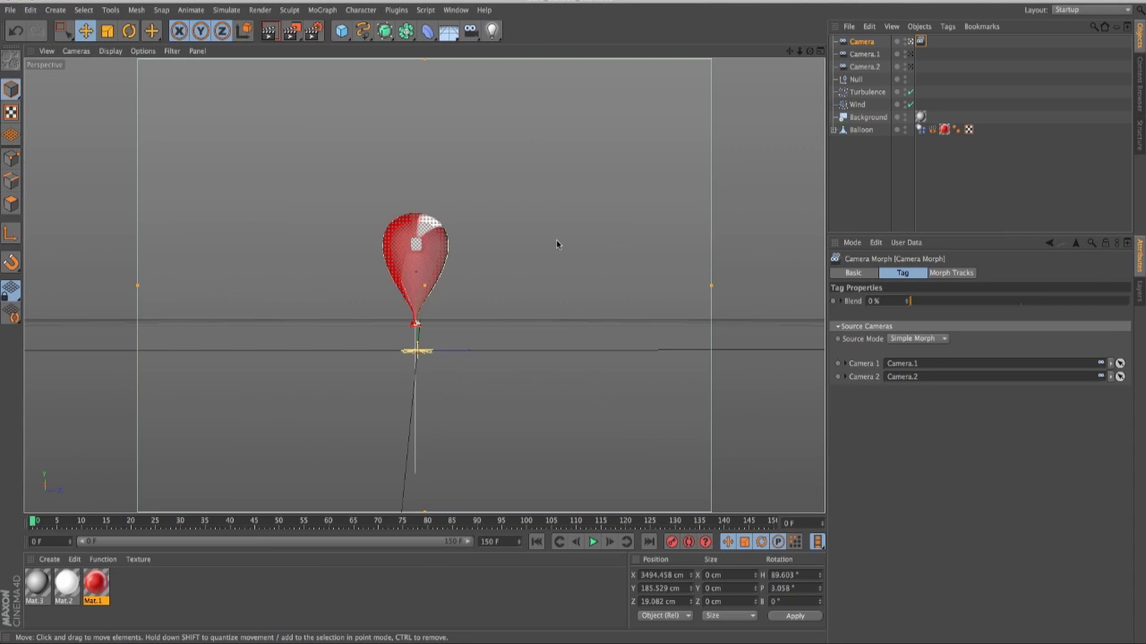
Examine the path from Camera.1 to Camera.2 in the Front view while scrubbing the morph's Blend back to 0%
{"action": "key", "text": "F4"}
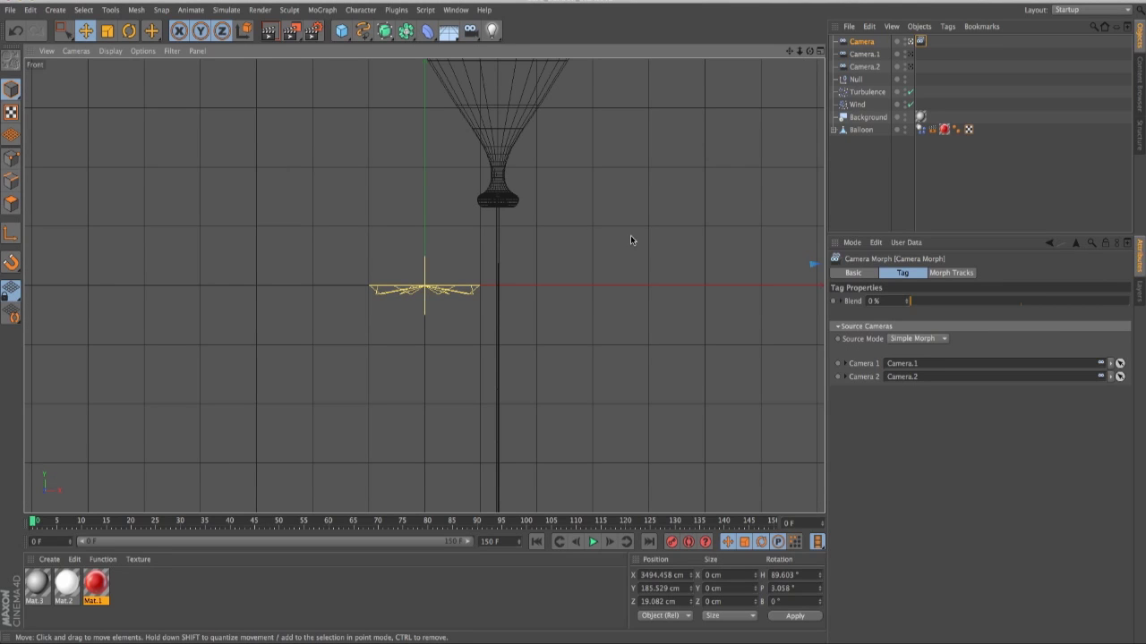
{"action": "right_click_drag", "start_coordinate": [630, 236], "coordinate": [460, 306], "text": "alt"}
{"action": "middle_click_drag", "start_coordinate": [631, 295], "coordinate": [408, 397], "text": "alt"}
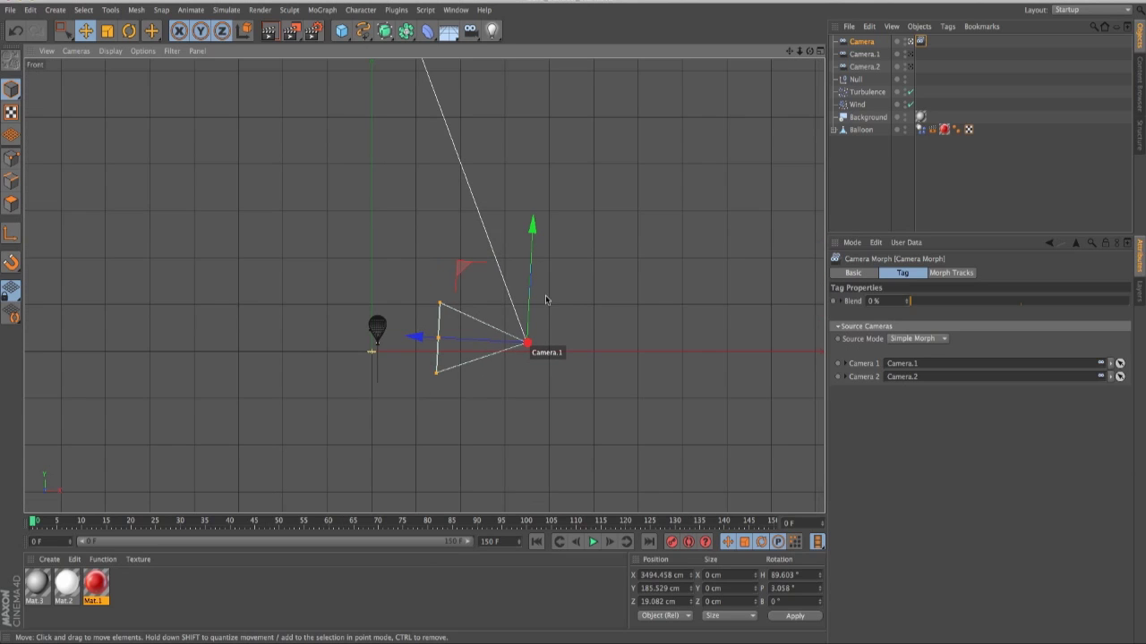
{"action": "scroll", "coordinate": [572, 215], "scroll_direction": "down", "scroll_amount": 5}
{"action": "middle_click_drag", "start_coordinate": [573, 215], "coordinate": [550, 323], "text": "alt"}
{"action": "right_click_drag", "start_coordinate": [549, 289], "coordinate": [667, 284], "text": "alt"}
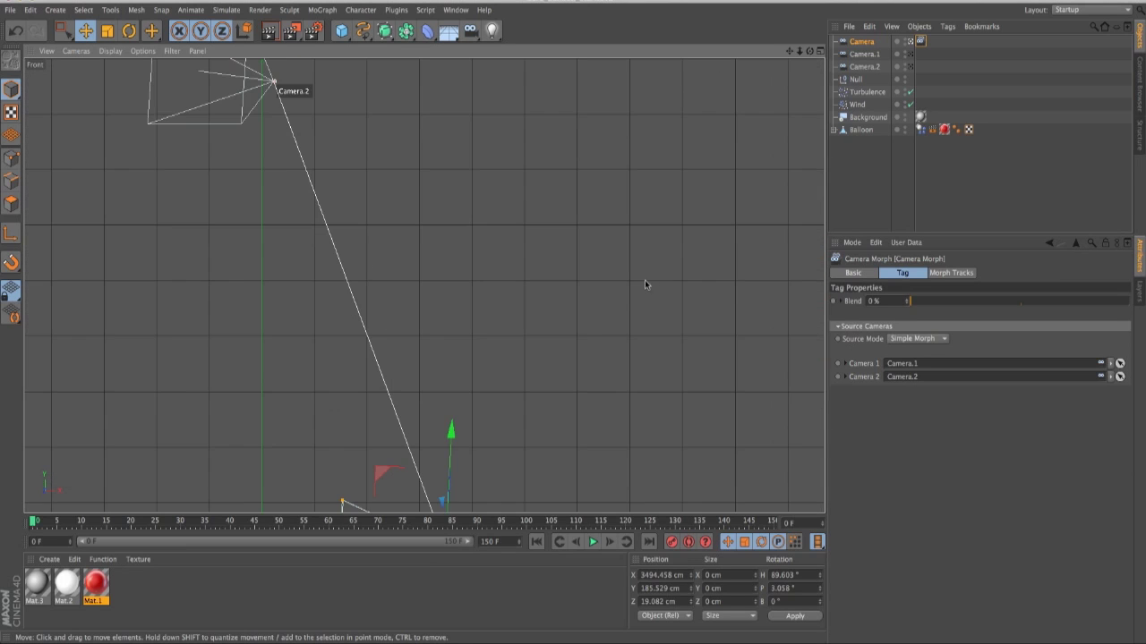
{"action": "middle_click_drag", "start_coordinate": [630, 279], "coordinate": [653, 251], "text": "alt"}
{"action": "right_click_drag", "start_coordinate": [653, 251], "coordinate": [629, 268], "text": "alt"}
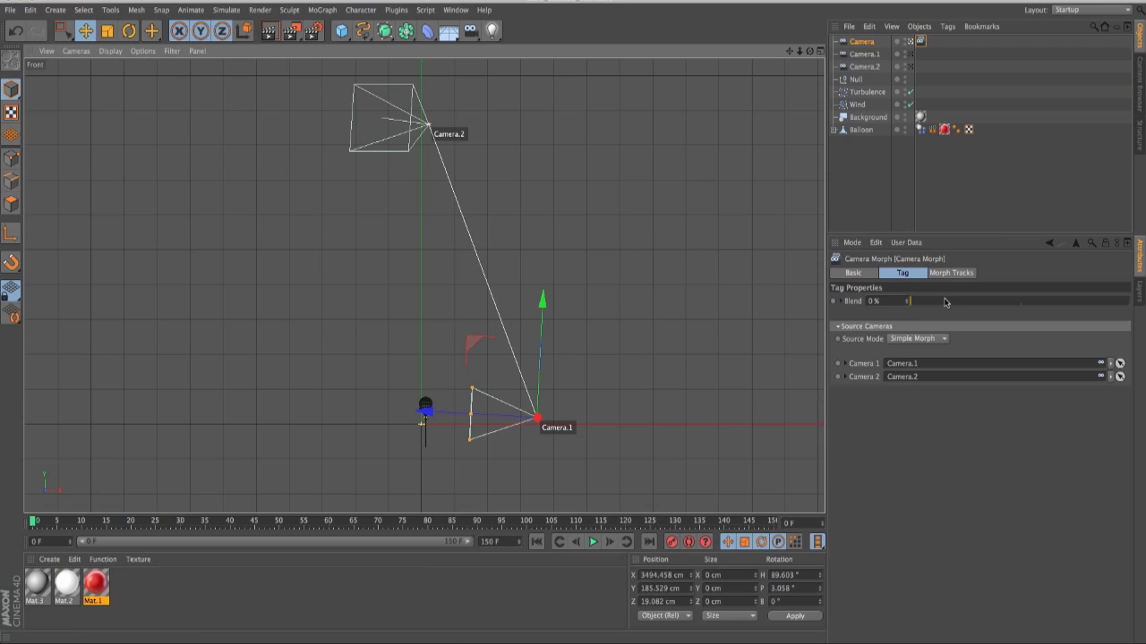
{"action": "left_click_drag", "start_coordinate": [944, 303], "coordinate": [883, 302]}
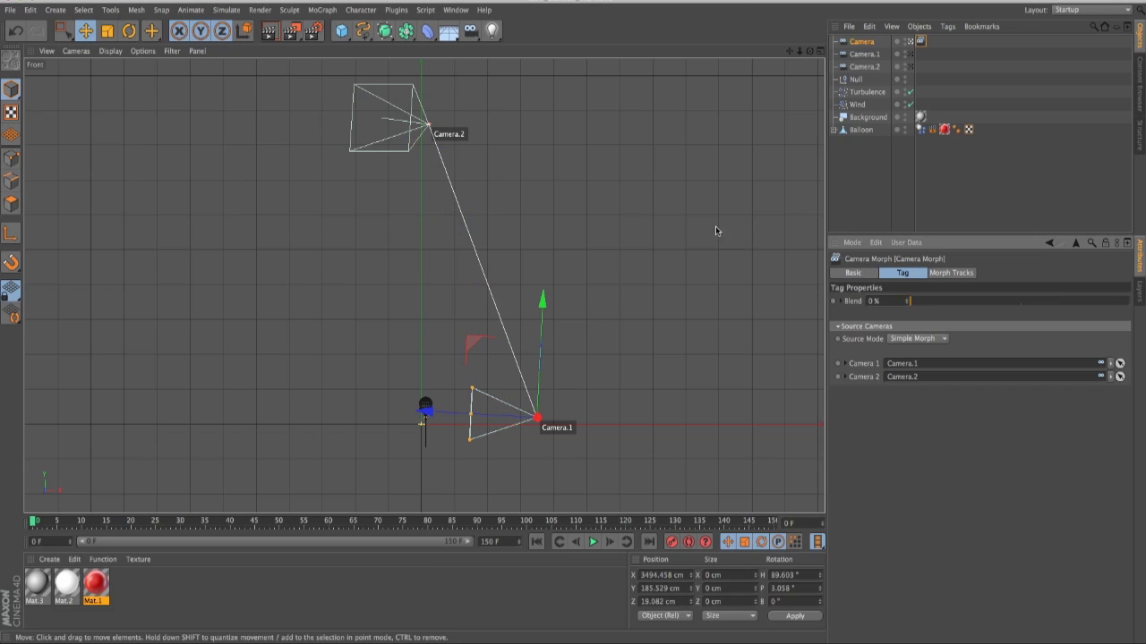
Return to the Perspective view and keyframe the morph's Blend at 0% on frame 0 and 100% on frame 150
{"action": "left_click", "coordinate": [821, 51]}
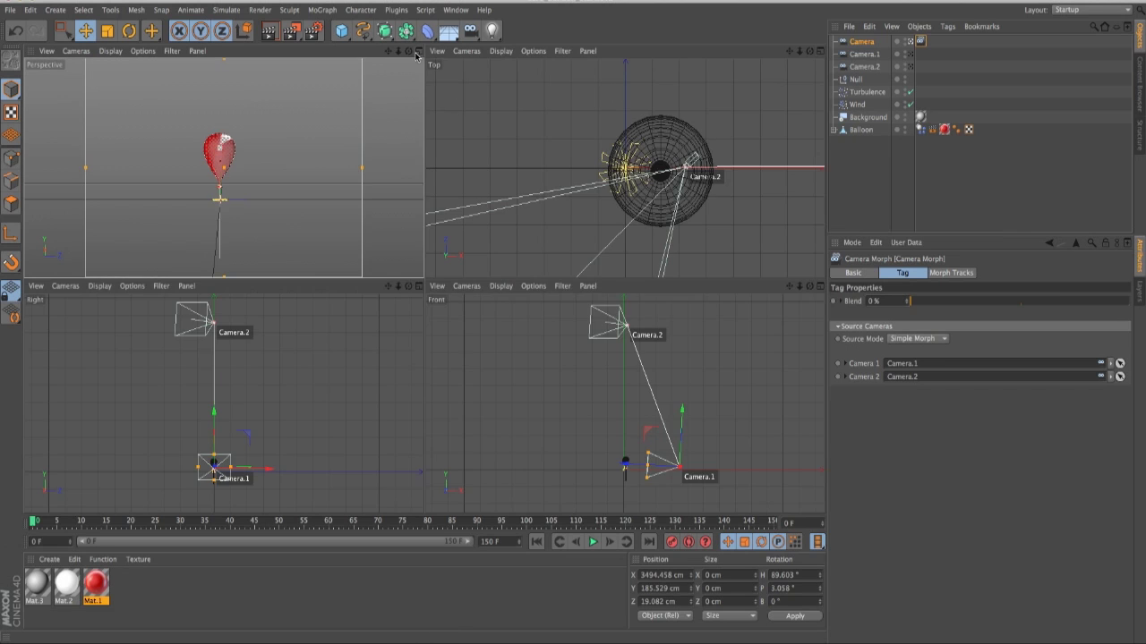
{"action": "left_click", "coordinate": [417, 51]}
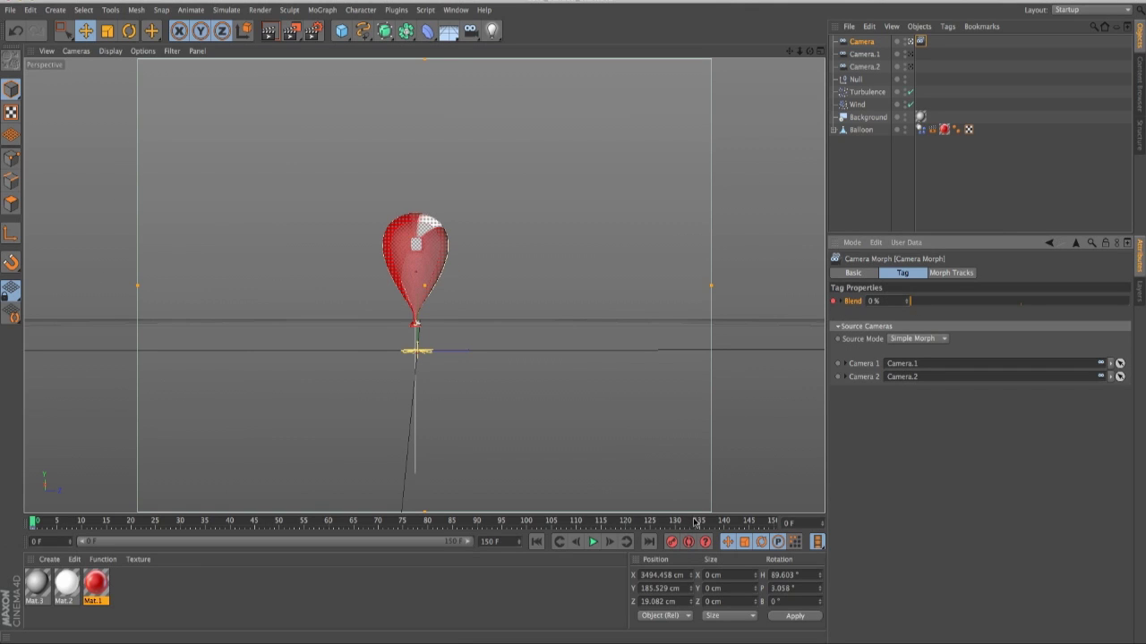
{"action": "left_click_drag", "start_coordinate": [694, 520], "coordinate": [790, 524]}
{"action": "left_click_drag", "start_coordinate": [954, 302], "coordinate": [1143, 299]}
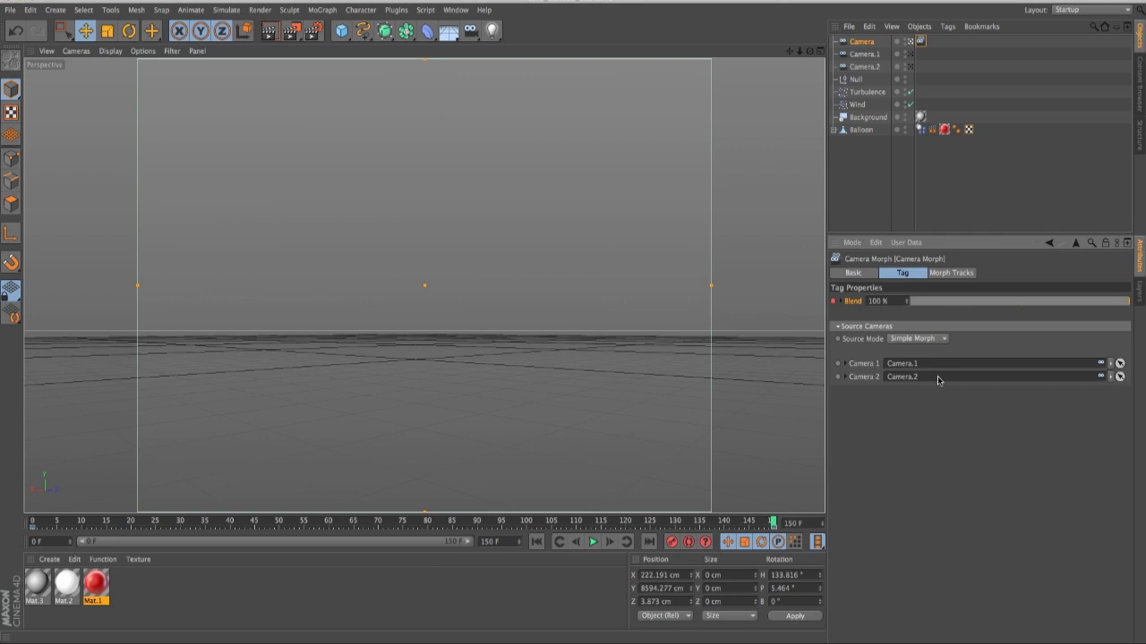
Play the animation from frame 0 to check how the morphing camera follows the balloon's ascent
{"action": "left_click", "coordinate": [536, 541]}
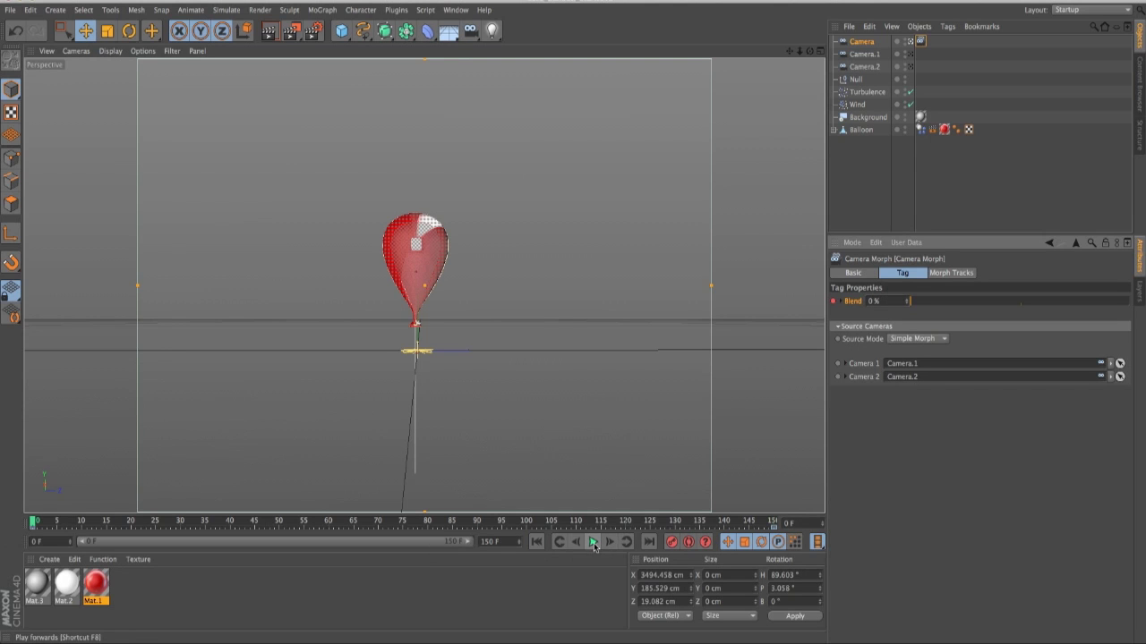
{"action": "left_click", "coordinate": [592, 543]}
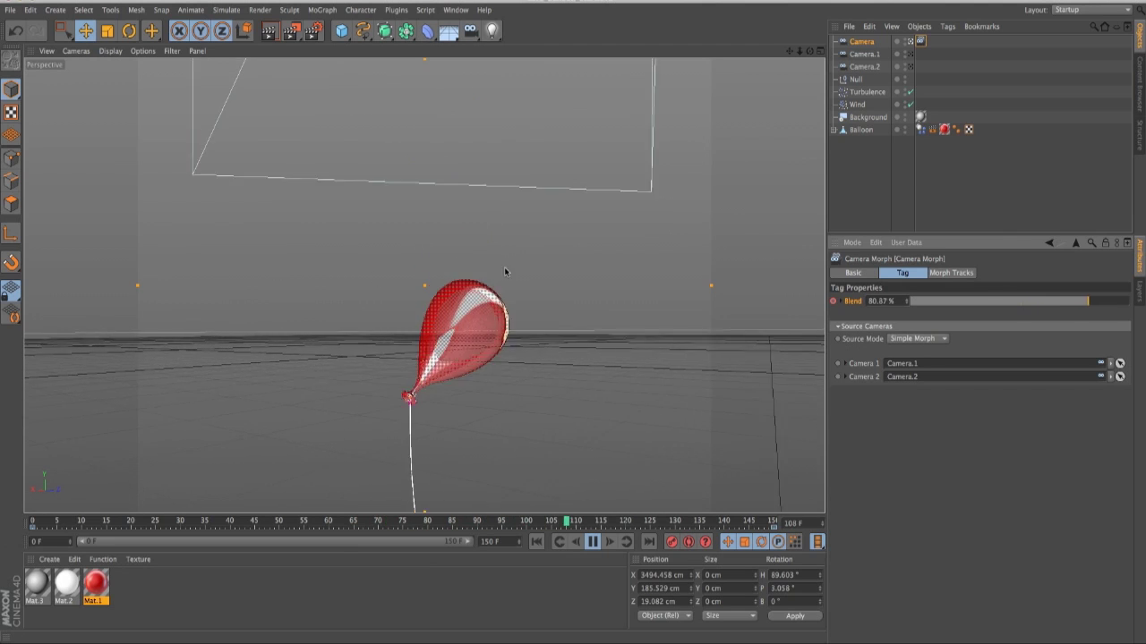
{"action": "left_click", "coordinate": [592, 542]}
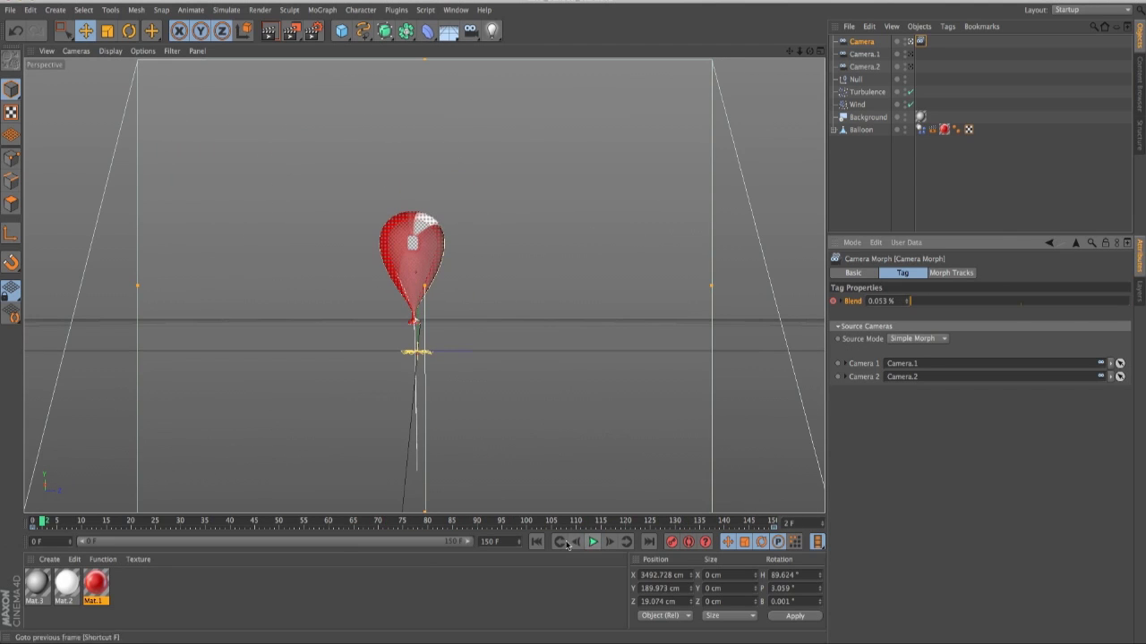
{"action": "left_click", "coordinate": [593, 542]}
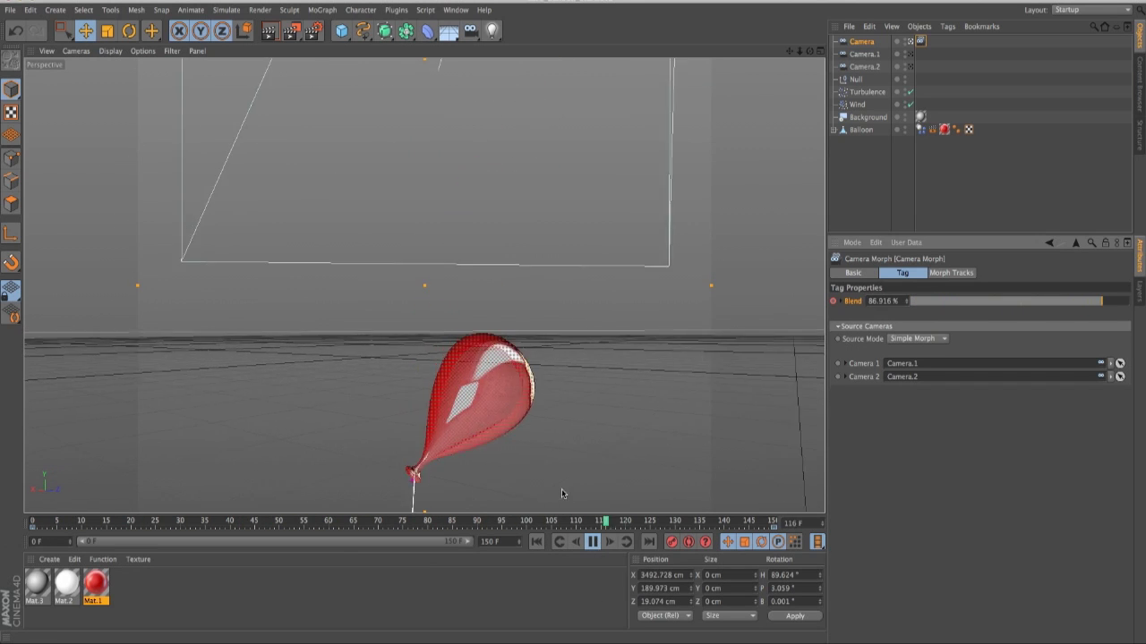
{"action": "left_click", "coordinate": [556, 543]}
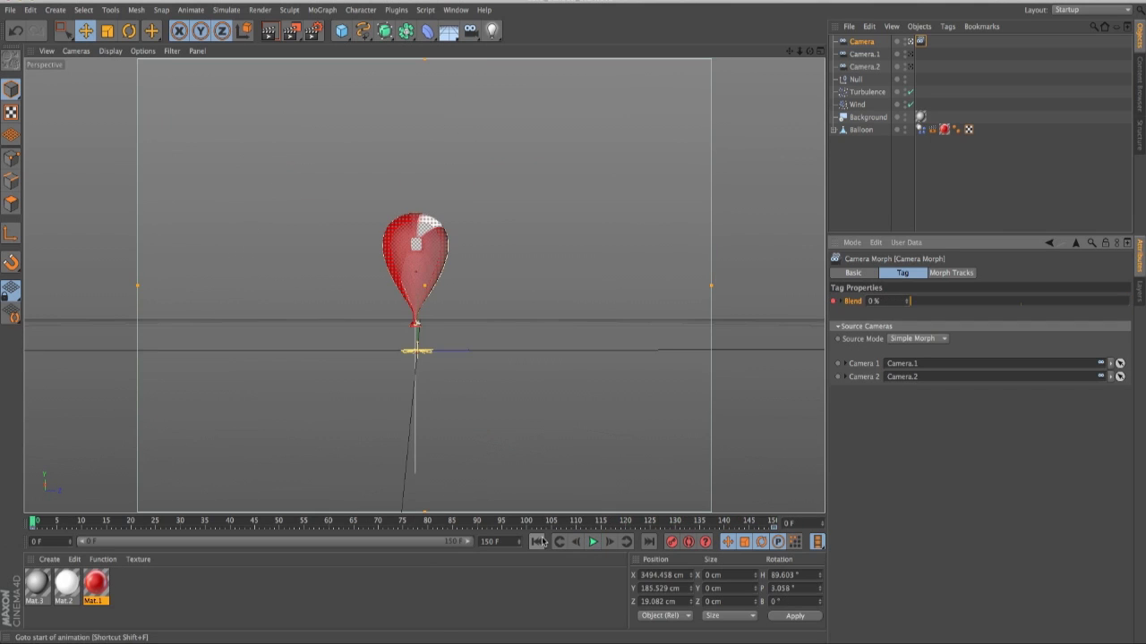
Review the custom mass center in the balloon's Dynamics Body tag and play the camera move again
{"action": "left_click", "coordinate": [920, 129]}
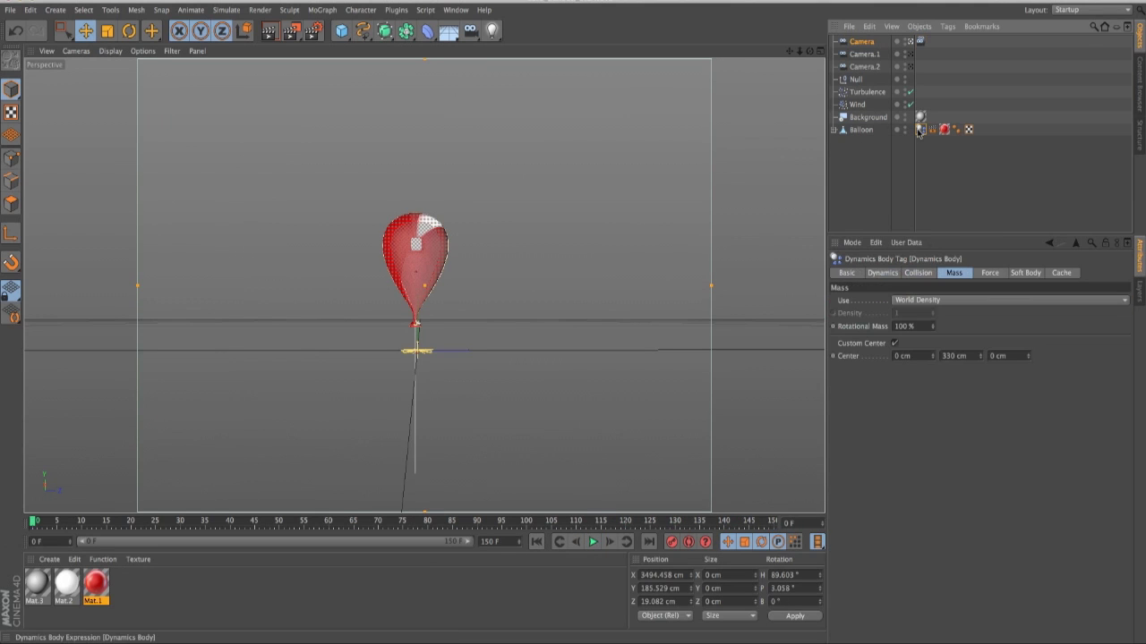
{"action": "left_click", "coordinate": [956, 355]}
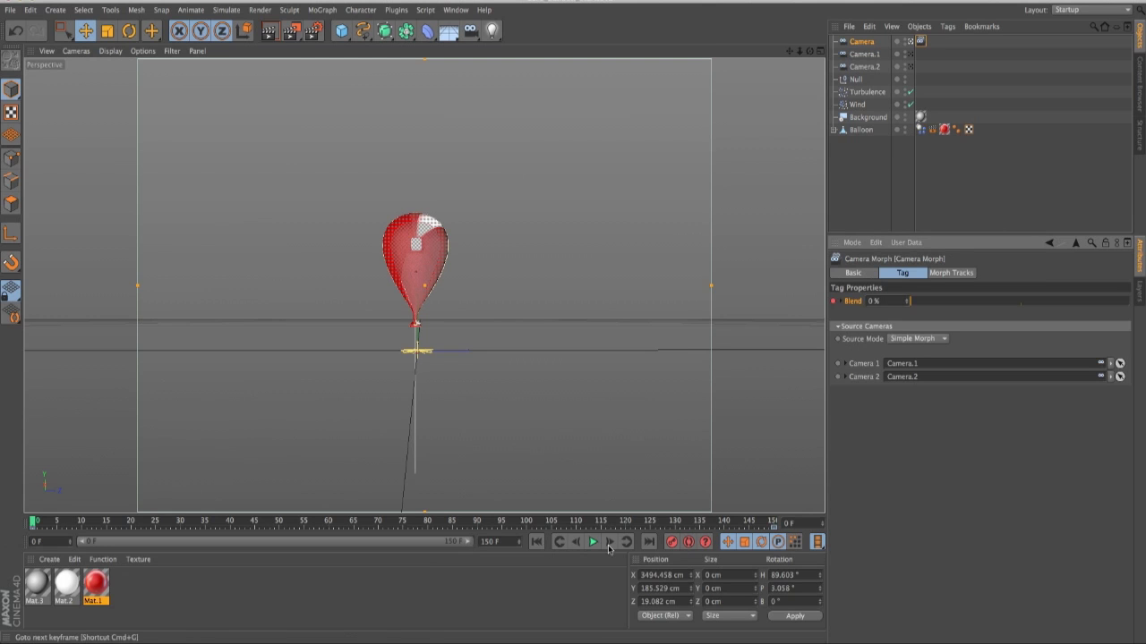
{"action": "left_click", "coordinate": [593, 542]}
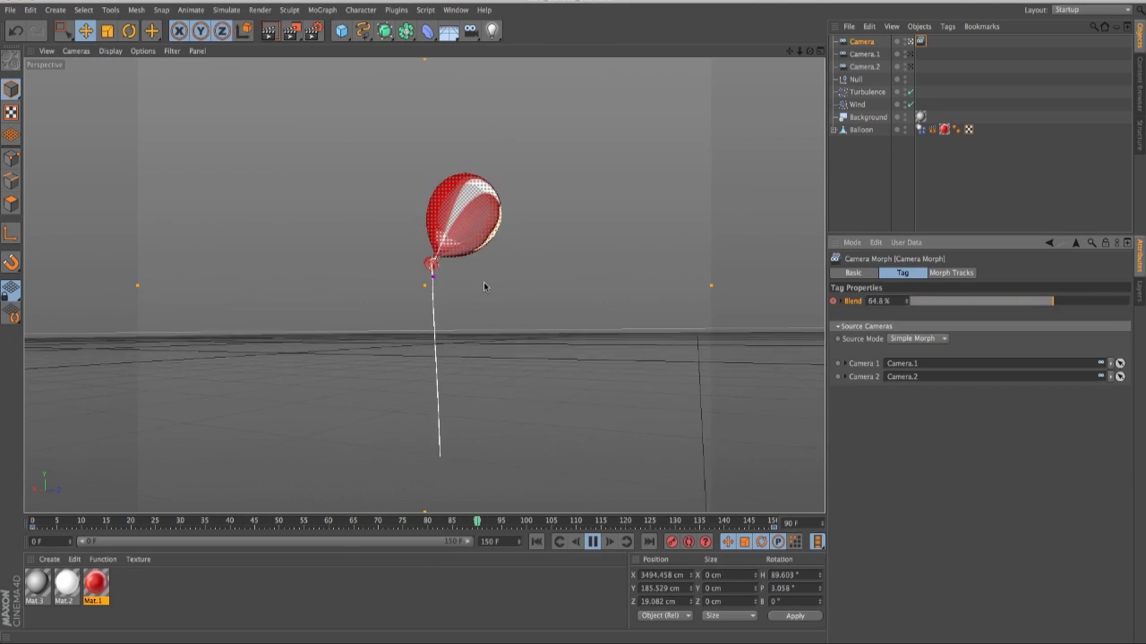
{"action": "left_click", "coordinate": [592, 542]}
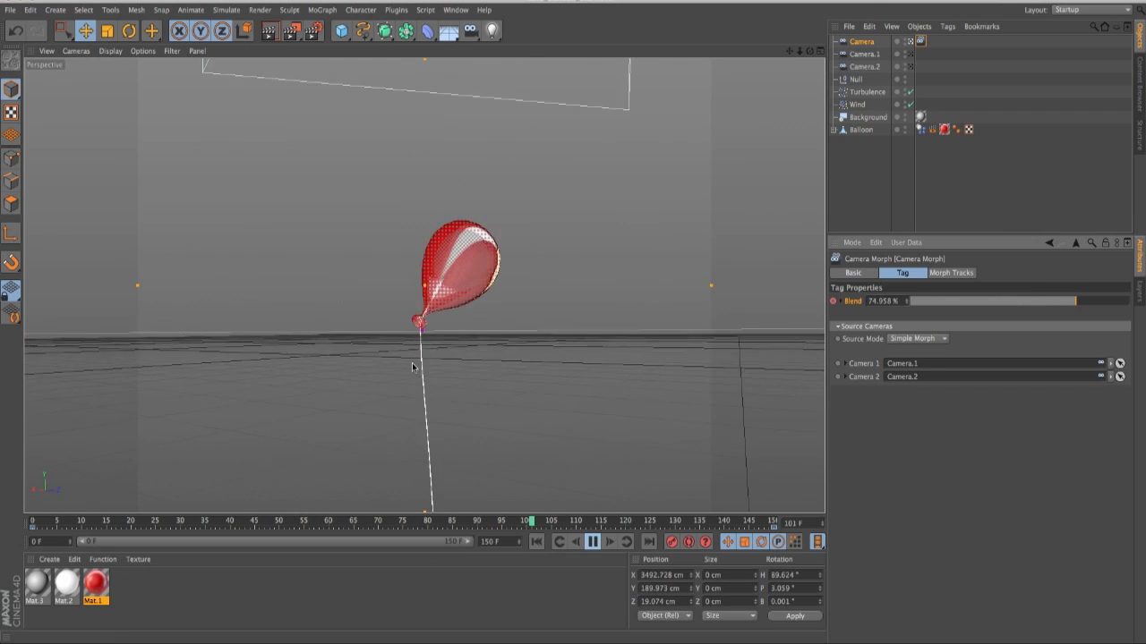
Replay the balloon's flight through the morph camera to compare their timing, and rewind to frame 0
{"action": "left_click", "coordinate": [590, 541]}
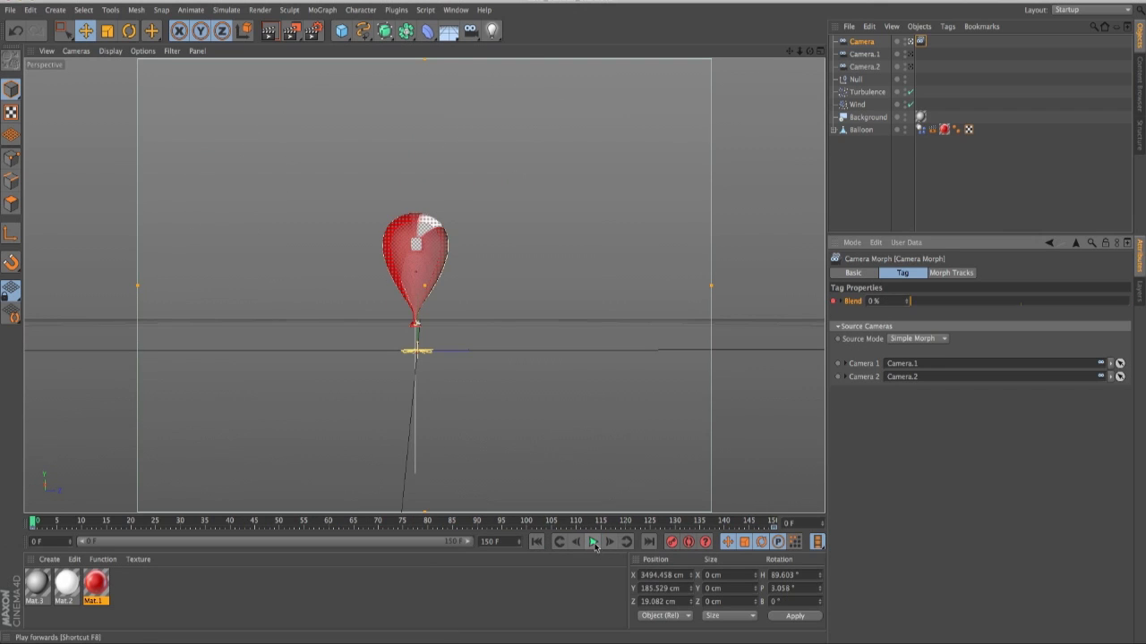
{"action": "left_click", "coordinate": [592, 542]}
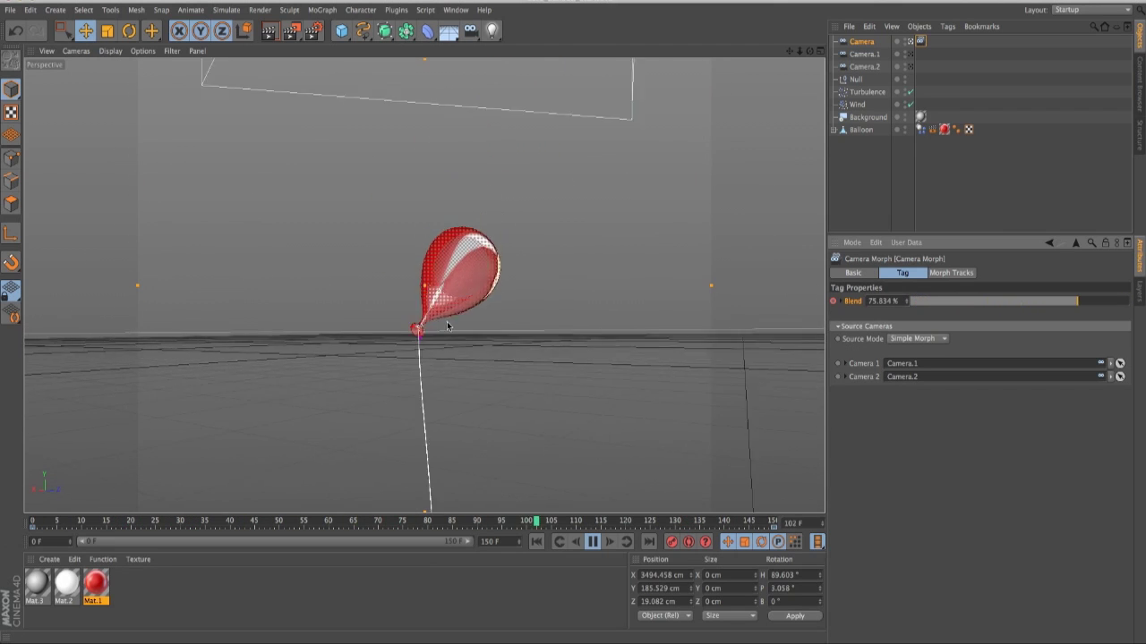
{"action": "left_click", "coordinate": [592, 541]}
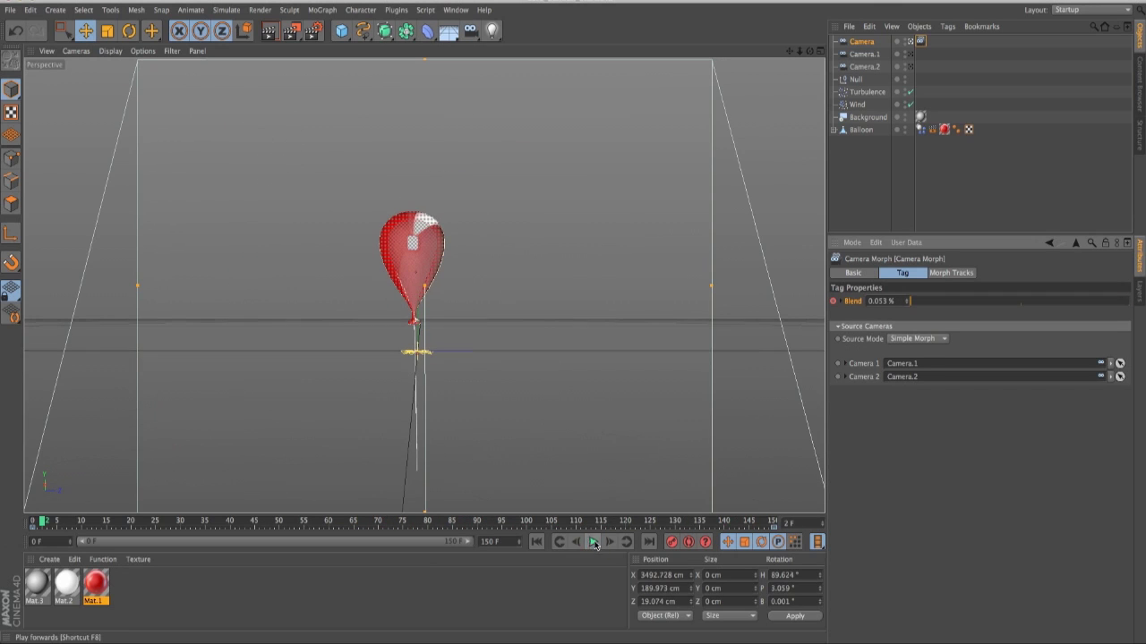
{"action": "left_click", "coordinate": [597, 543]}
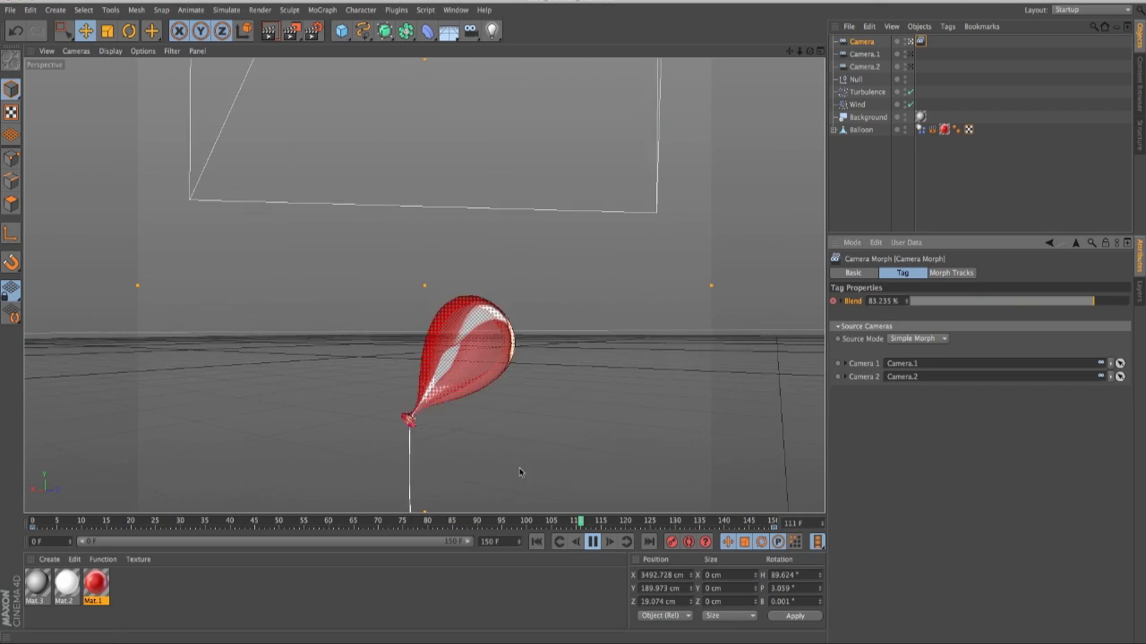
{"action": "left_click", "coordinate": [593, 541]}
{"action": "left_click", "coordinate": [537, 541]}
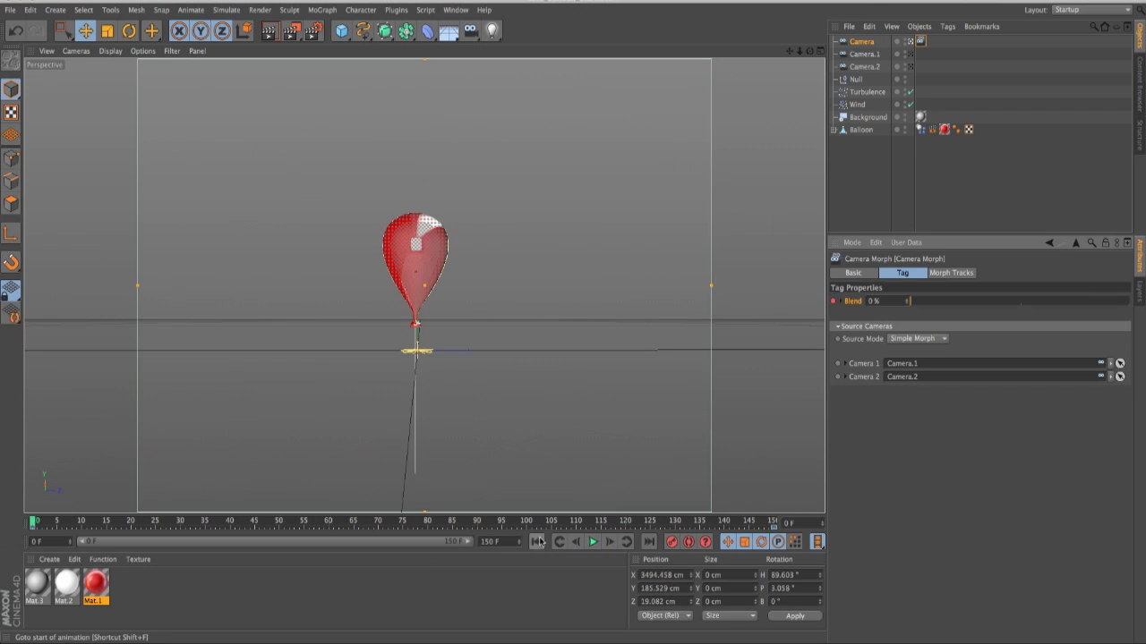